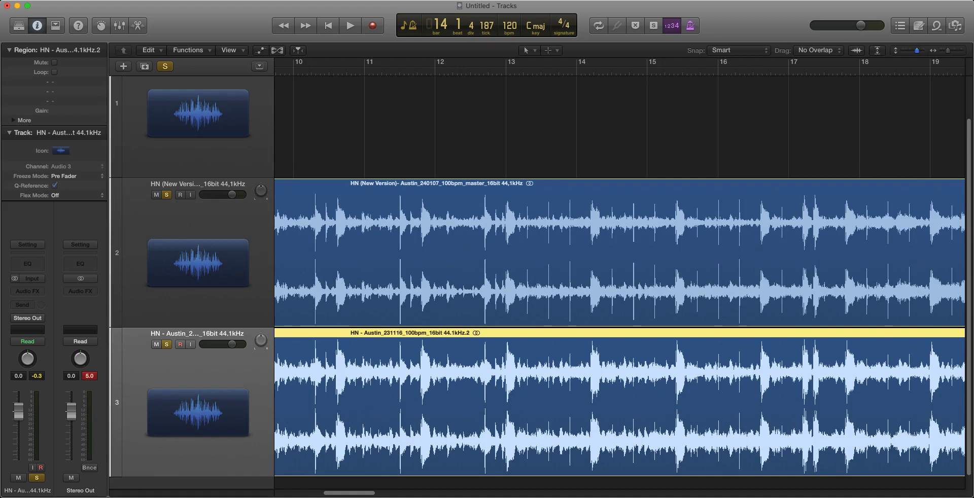
# Step: Make the track lanes taller and scroll down to track 3
pyautogui.press('super+Down')
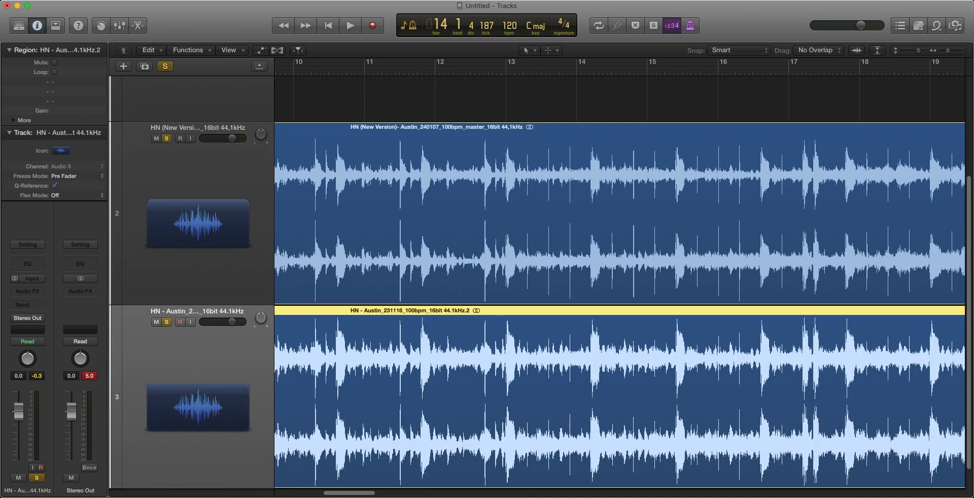
pyautogui.press('super+Up')
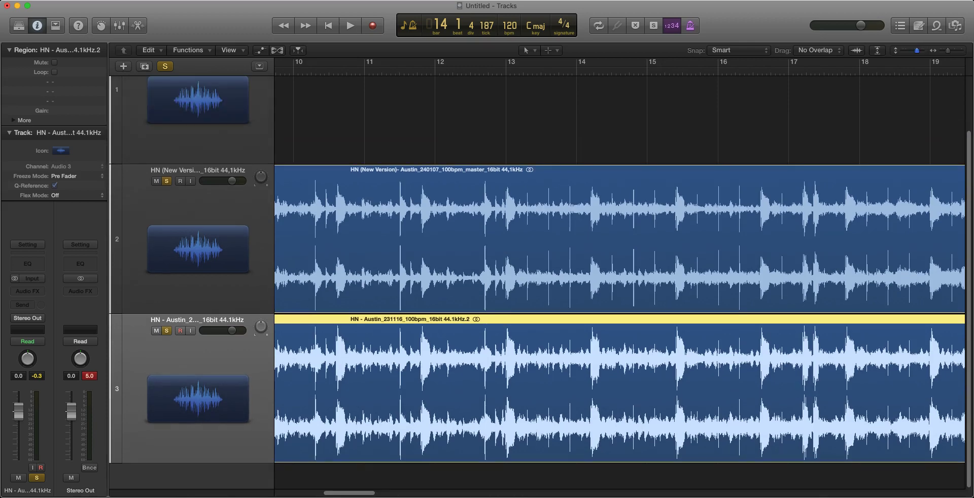
pyautogui.press('super+Down')
pyautogui.scroll(-3, 618, 279)
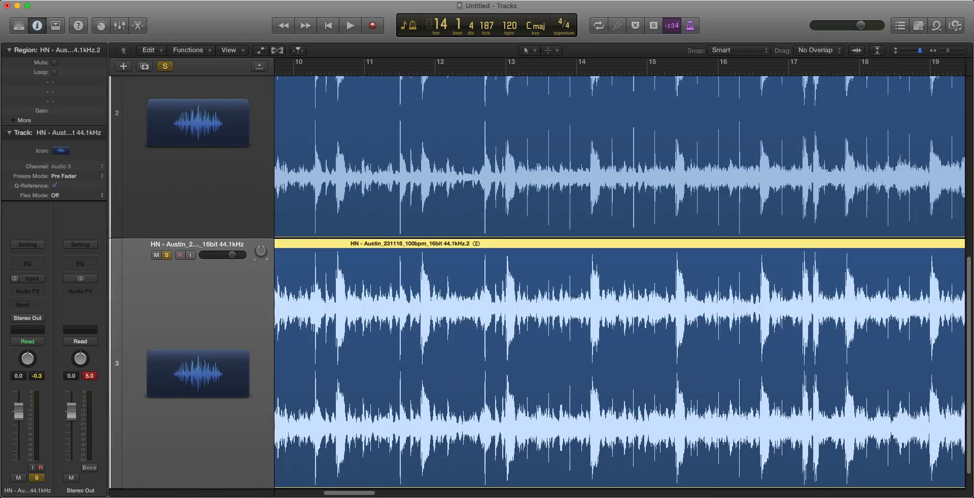
pyautogui.scroll(-2, 619, 279)
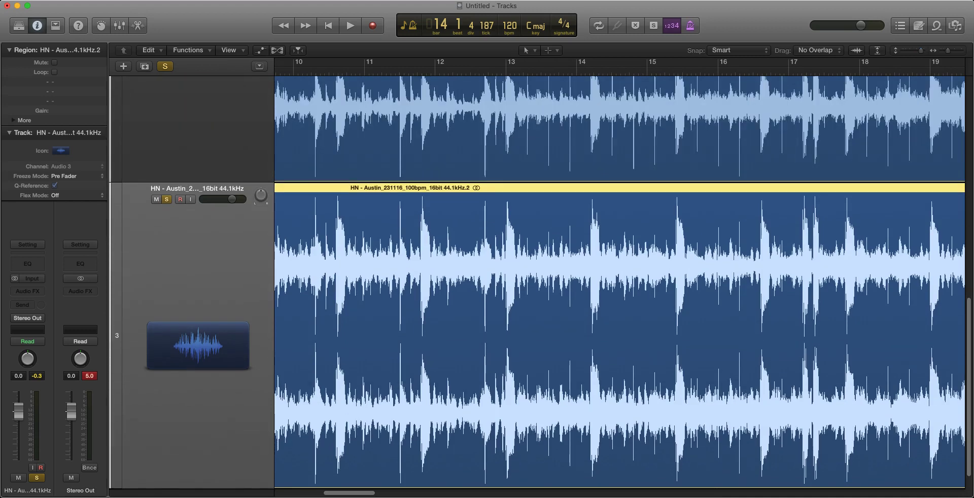
# Step: Play the song and follow the older version through bars 12–22
pyautogui.press('space')
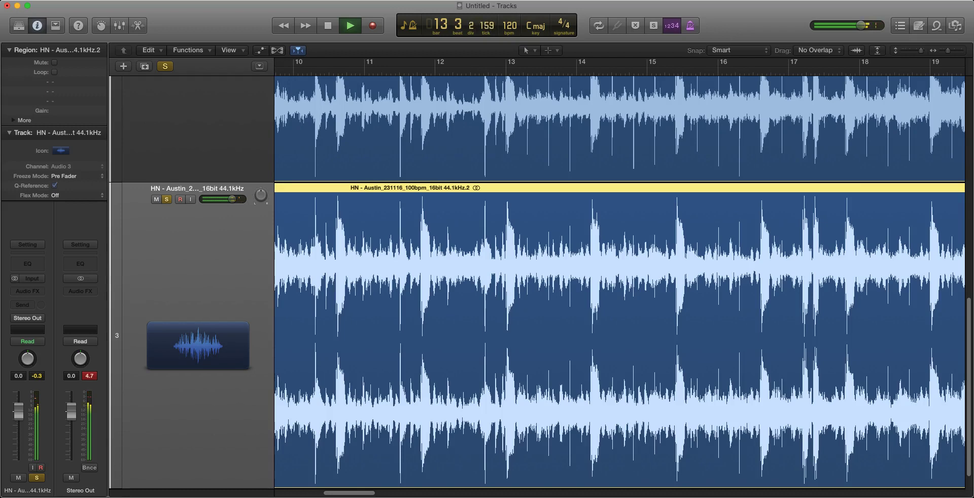
pyautogui.hscroll(5, 619, 279)
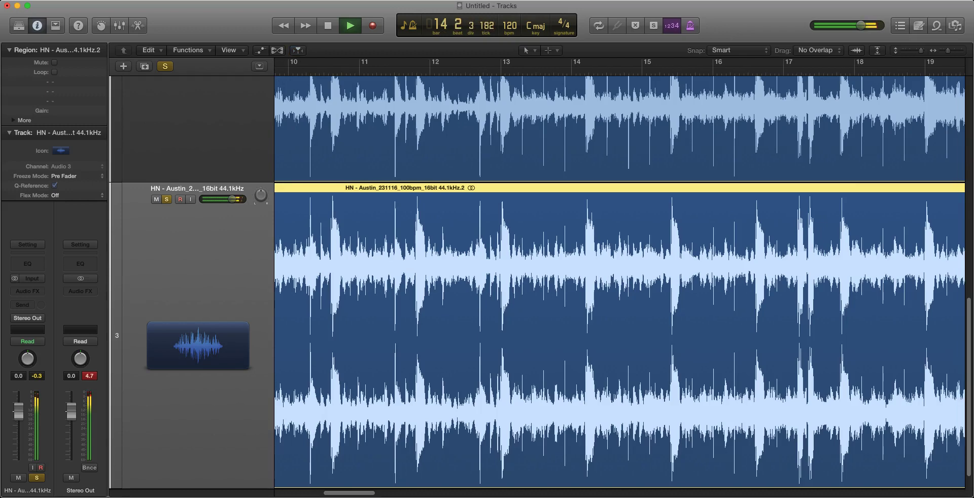
pyautogui.hscroll(5, 619, 279)
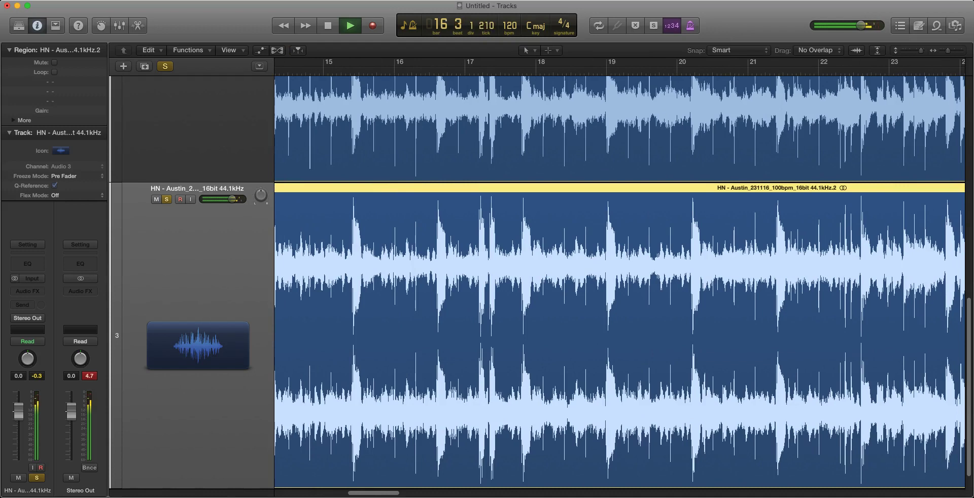
pyautogui.scroll(3, 619, 279)
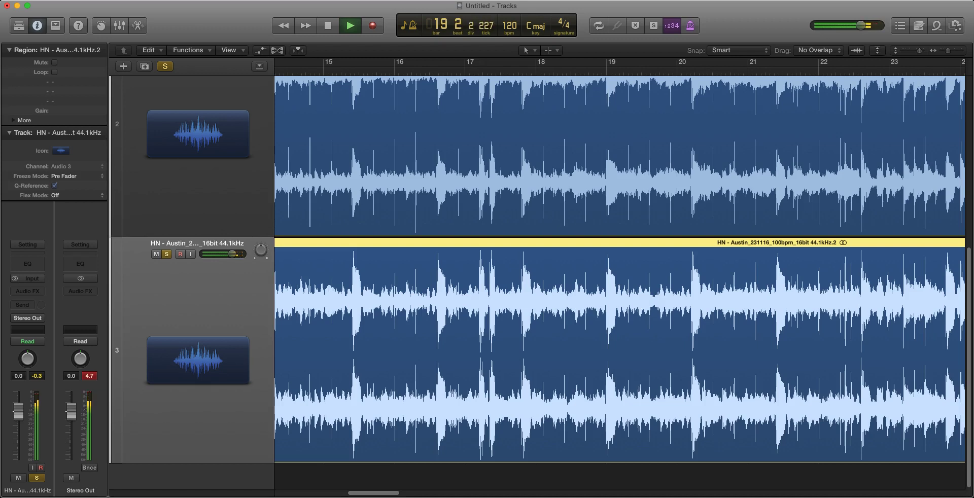
# Step: Switch the left-click tool to Scissors and stop playback
pyautogui.press('t')
pyautogui.press('i')
pyautogui.scroll(2, 618, 282)
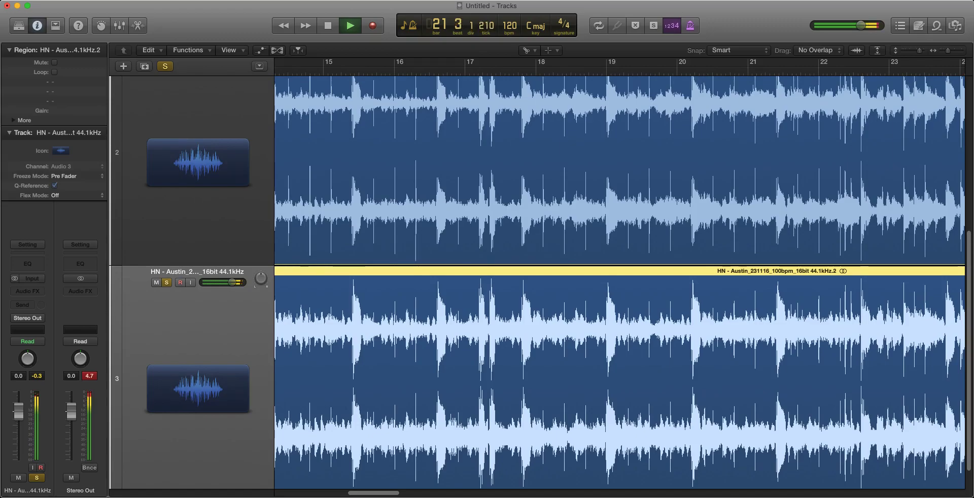
pyautogui.press('space')
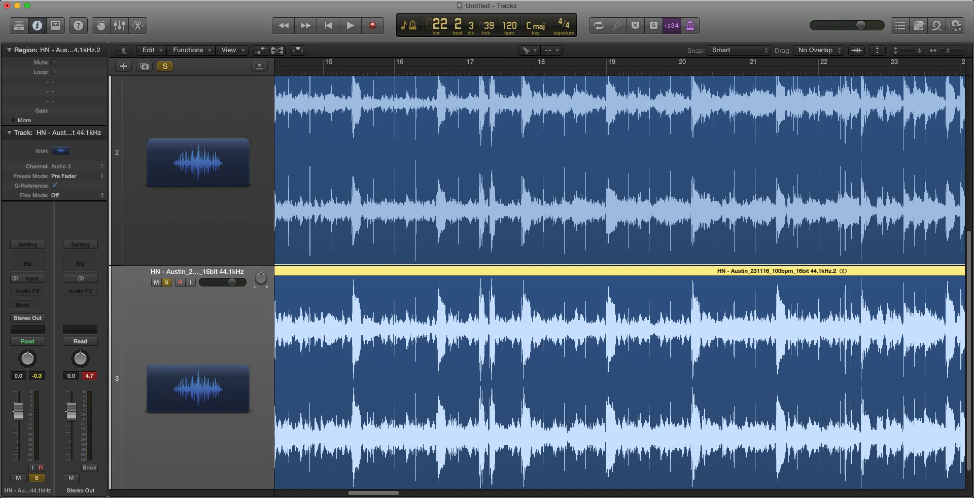
# Step: Cut both versions' regions just before bar 18, undoing the stray cut near bar 20
pyautogui.press('super+a')
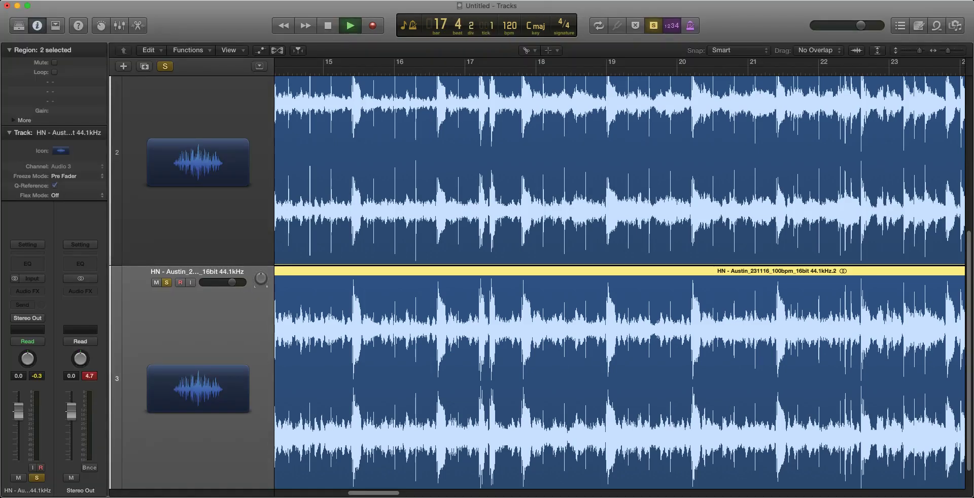
pyautogui.click(522, 330)
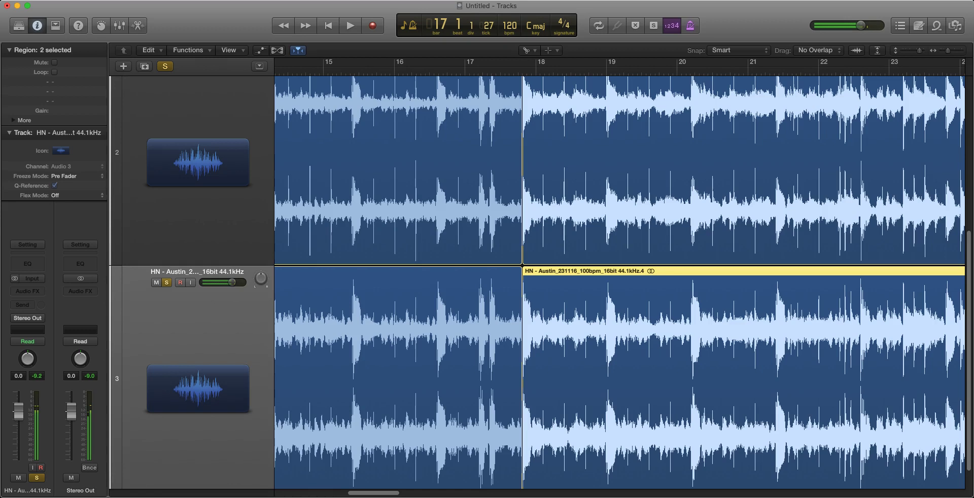
pyautogui.press('space')
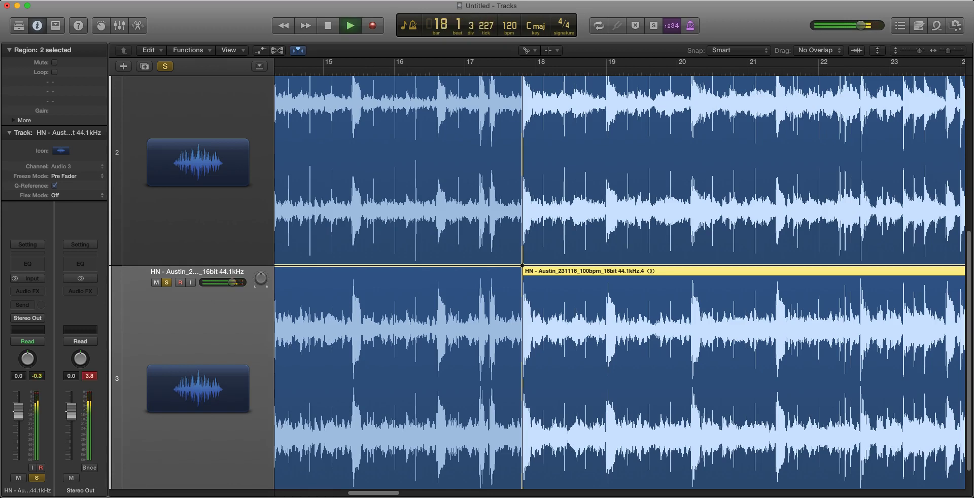
pyautogui.press('super+t')
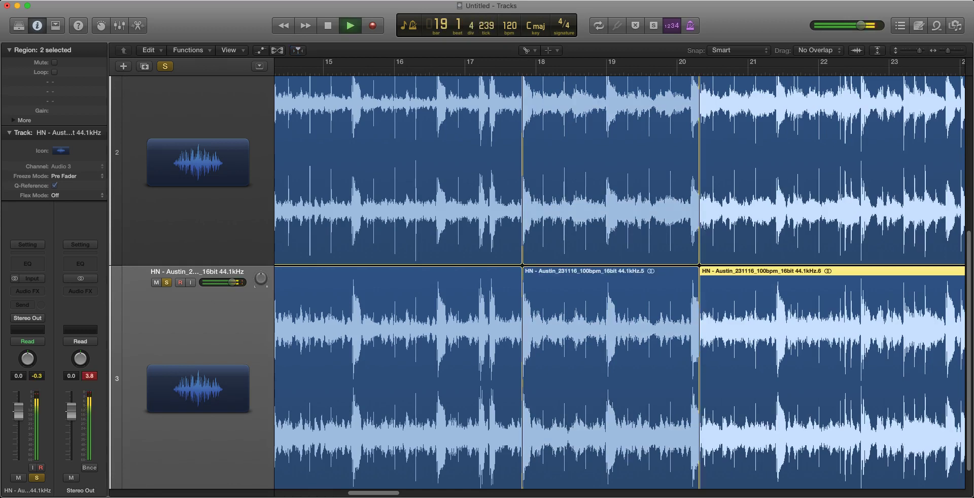
pyautogui.press('super+z')
# Step: Cut both versions' regions at bar 22 beat 3, then shrink the tracks to show all three
pyautogui.hscroll(4, 619, 282)
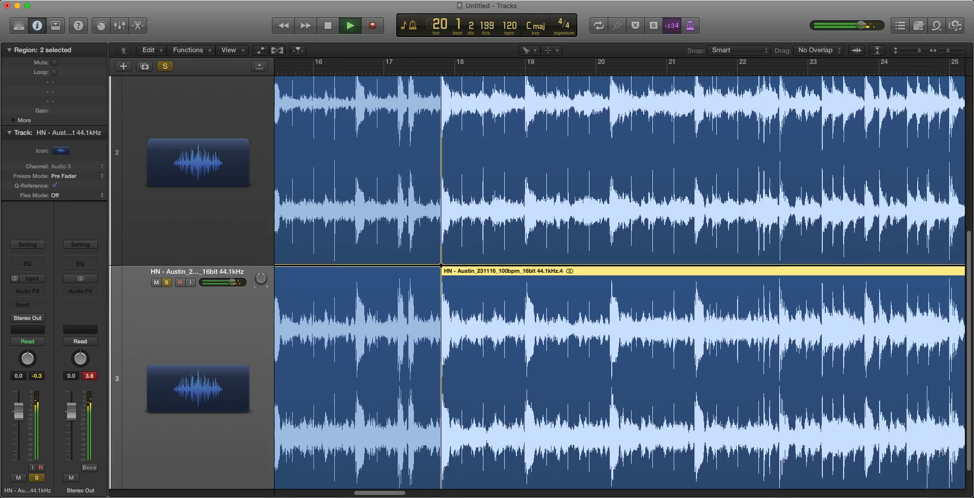
pyautogui.press('super+a')
pyautogui.hscroll(3, 619, 282)
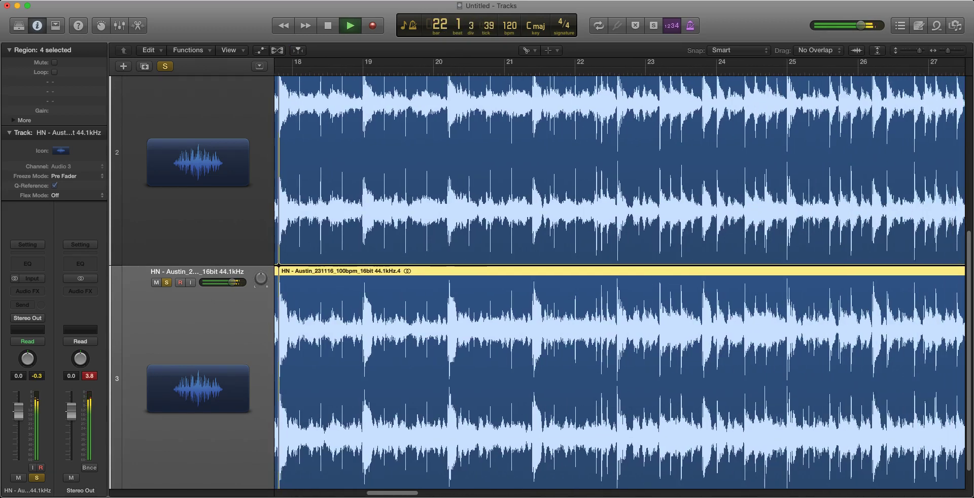
pyautogui.press('space')
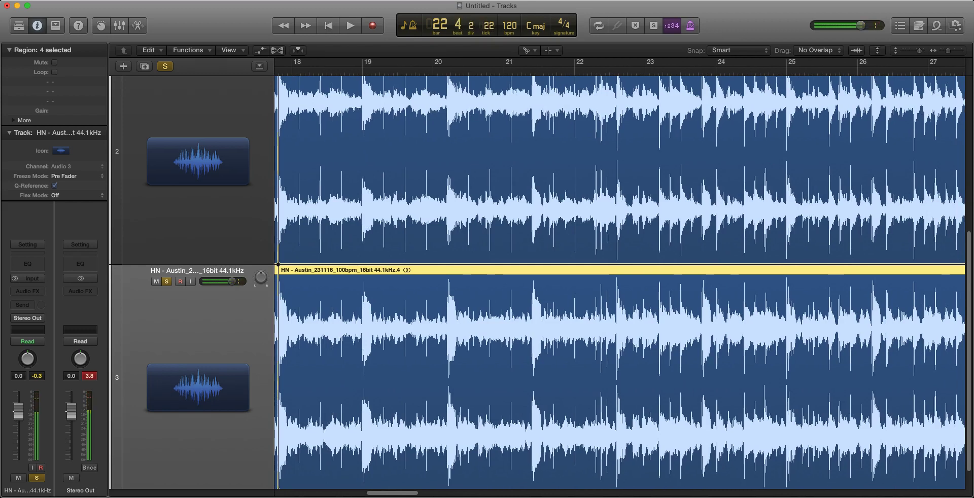
pyautogui.press('space')
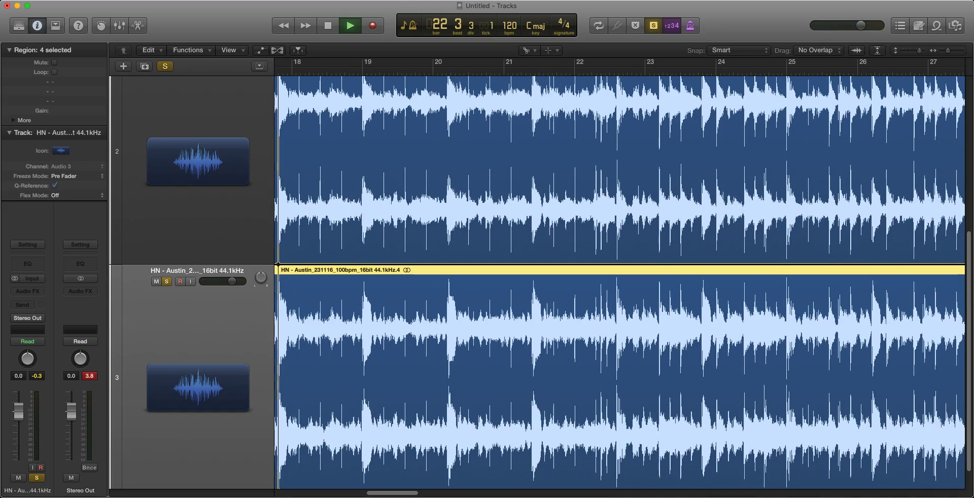
pyautogui.click(614, 325)
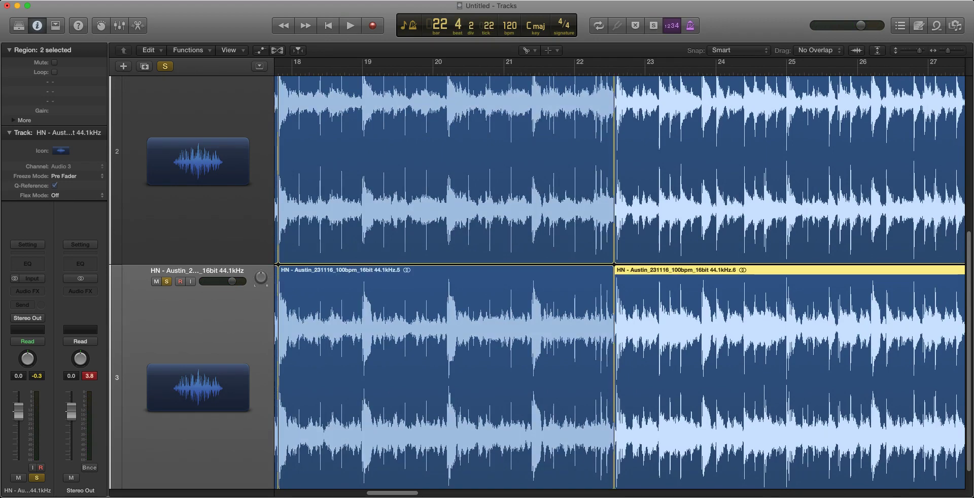
pyautogui.hscroll(-5, 619, 283)
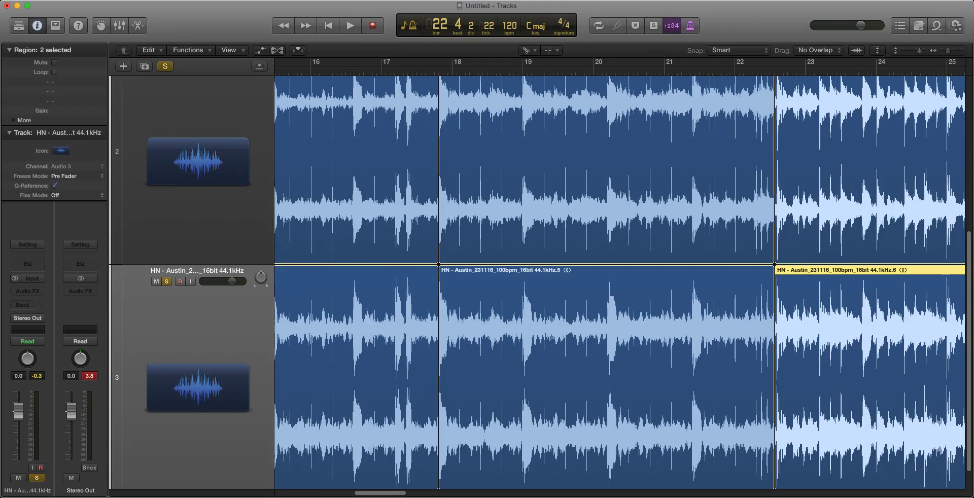
pyautogui.press('super+Up')
pyautogui.press('super+Up')
pyautogui.press('super+Up')
pyautogui.press('super+Up')
pyautogui.press('super+Up')
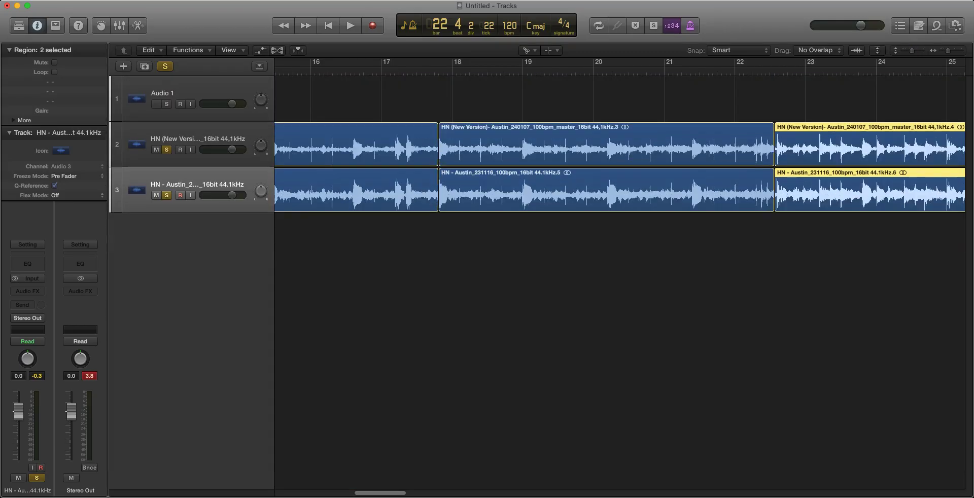
# Step: With the Mute tool, mute track 2's bar 18–22 region and track 3's first and last regions, then play
pyautogui.hscroll(-5, 620, 274)
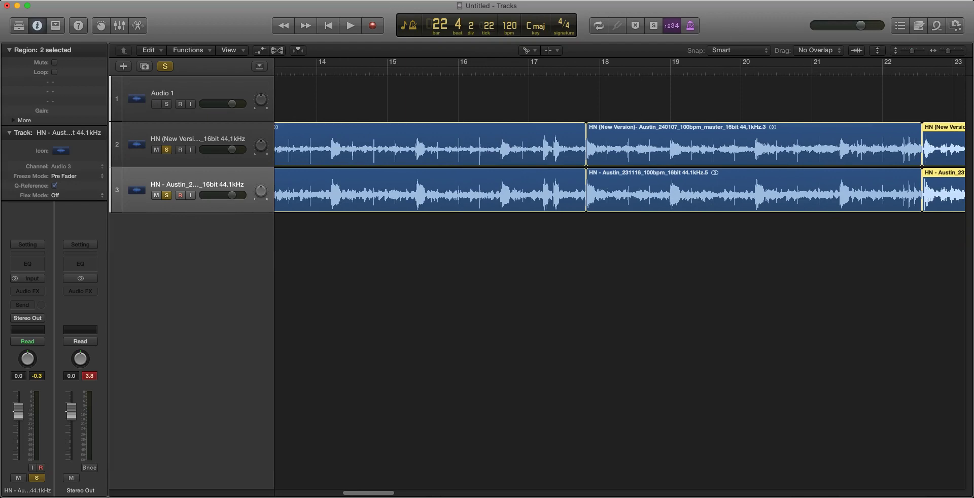
pyautogui.press('t')
pyautogui.press('m')
pyautogui.click(754, 147)
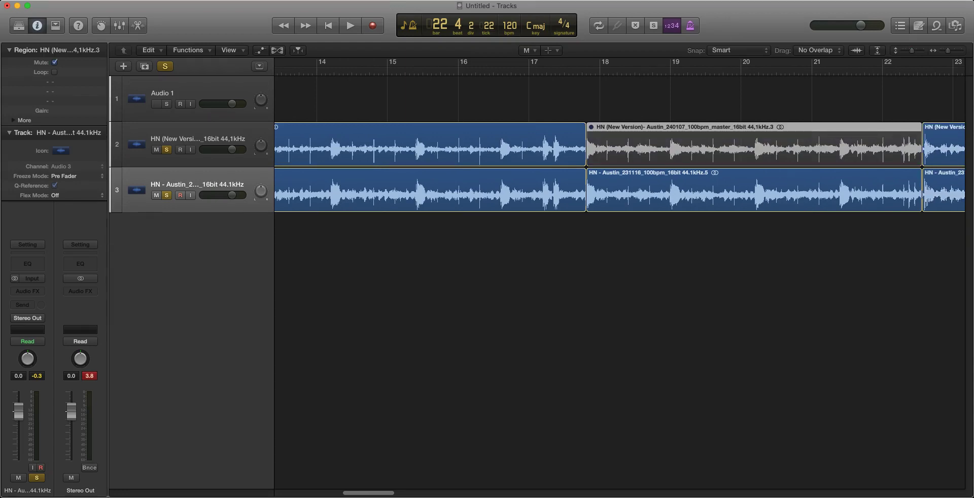
pyautogui.click(456, 191)
pyautogui.click(943, 192)
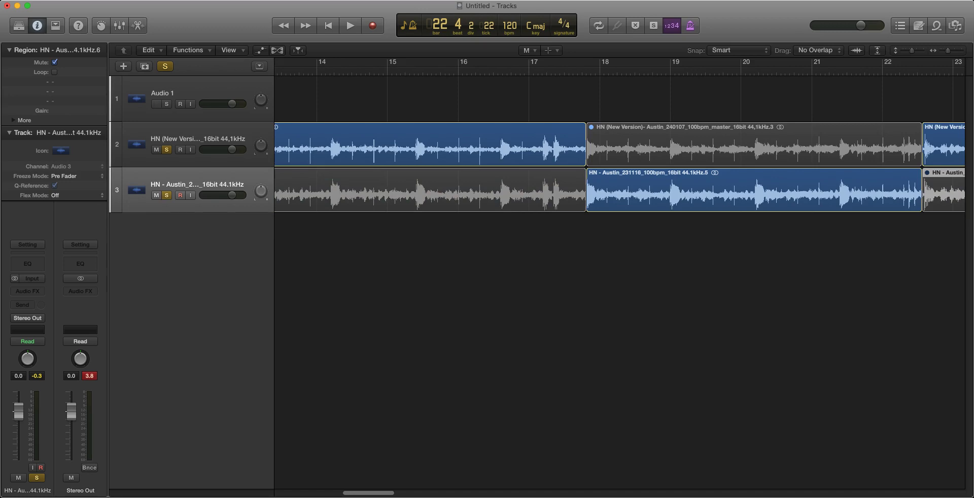
pyautogui.press('space')
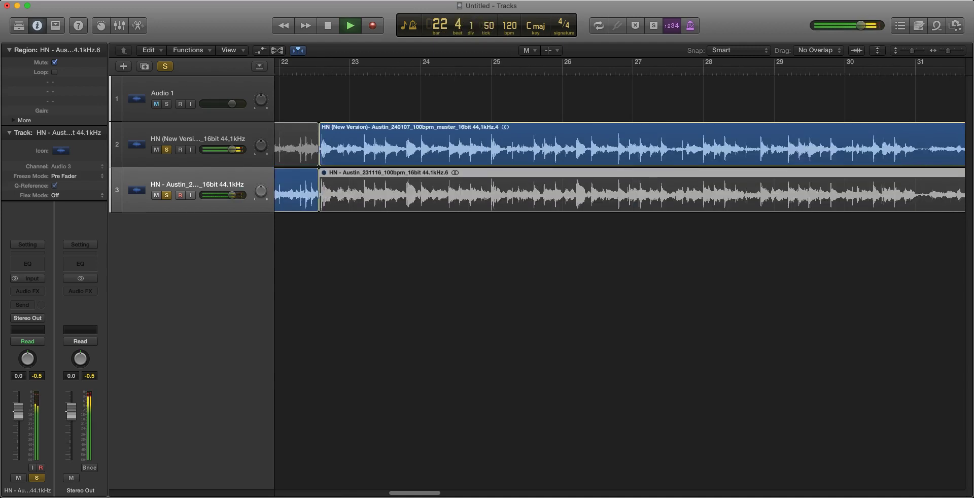
# Step: Zoom out, enlarge the track lanes and zoom in on bars 24–32 to follow playback
pyautogui.moveTo(947, 50); pyautogui.dragTo(943, 50)
pyautogui.hscroll(-3, 618, 167)
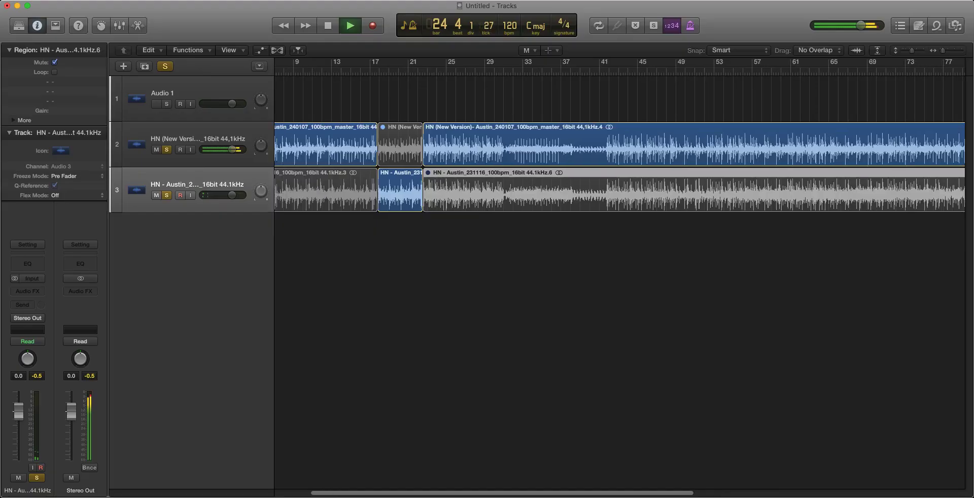
pyautogui.hscroll(-3, 619, 168)
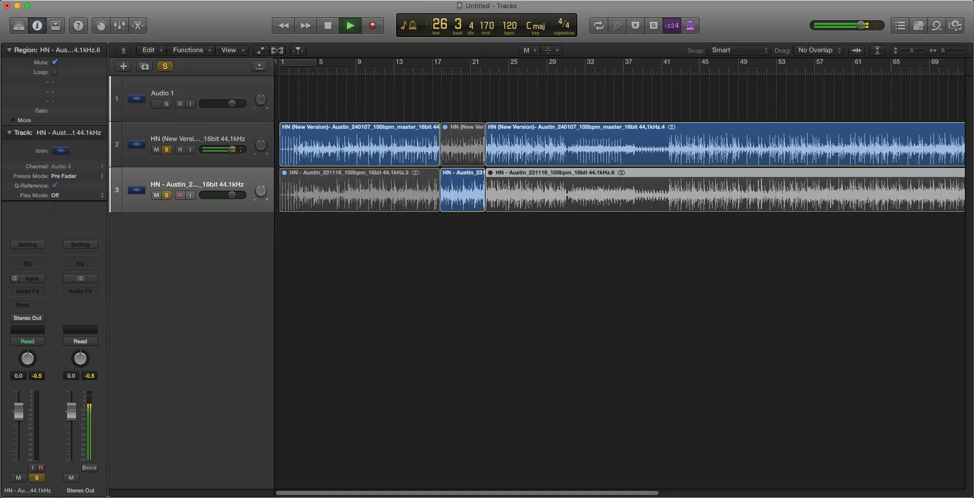
pyautogui.press('super+Down')
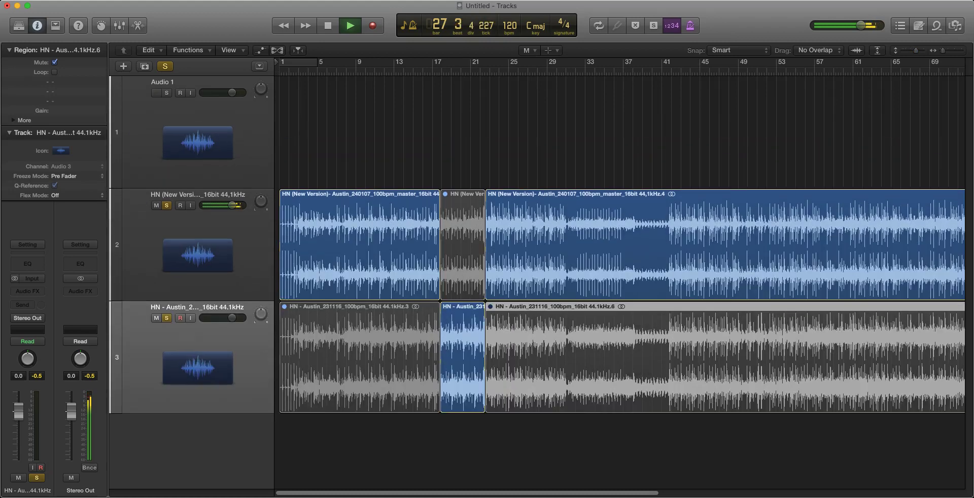
pyautogui.press('super+Right')
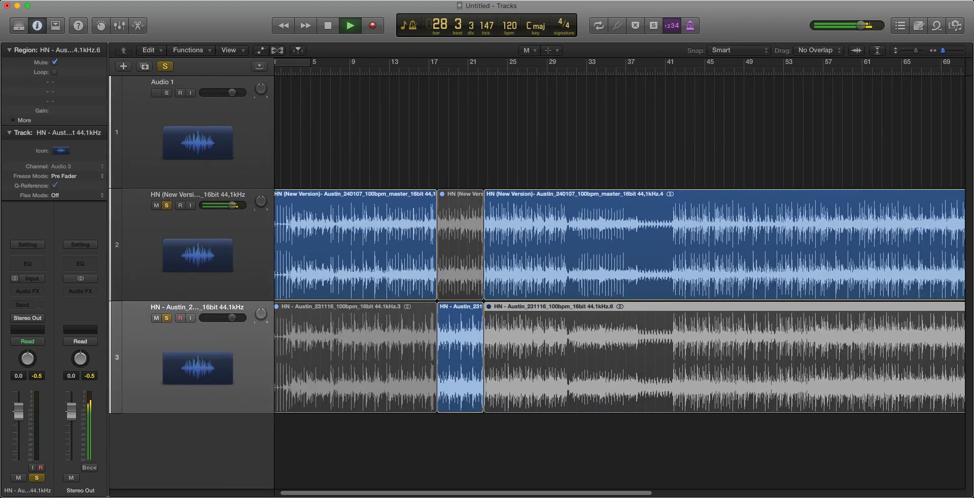
pyautogui.press('super+Right')
pyautogui.press('super+Right')
pyautogui.press('super+Right')
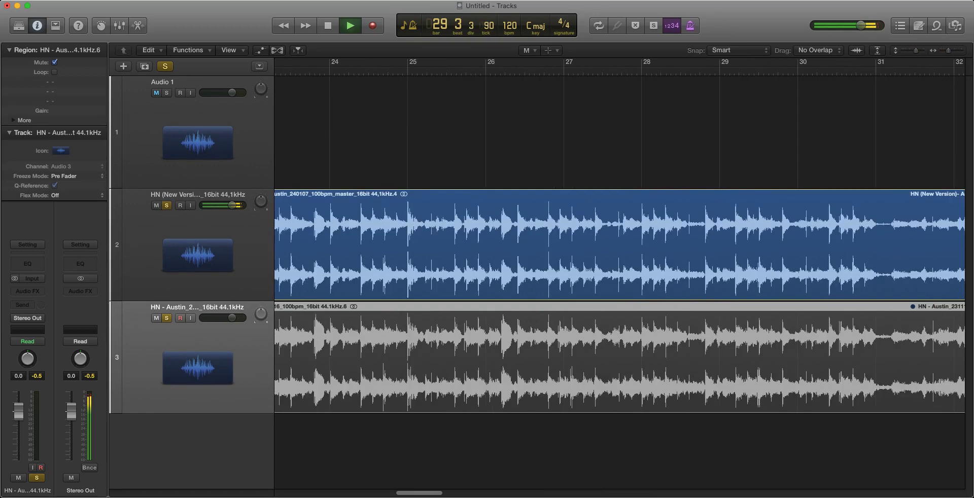
pyautogui.hscroll(-10, 619, 276)
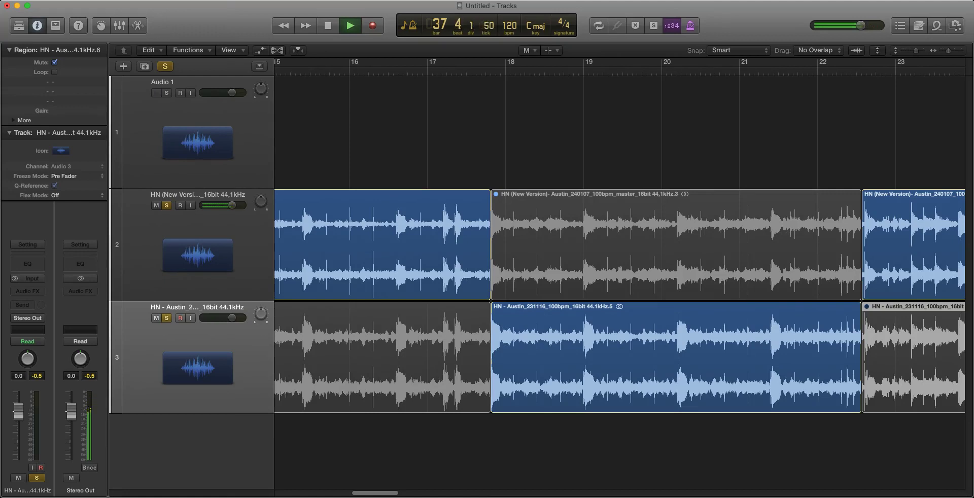
# Step: Select all six regions and set Fade In and Fade Out to 6 in the Region inspector
pyautogui.press('super+Down')
pyautogui.press('super+Down')
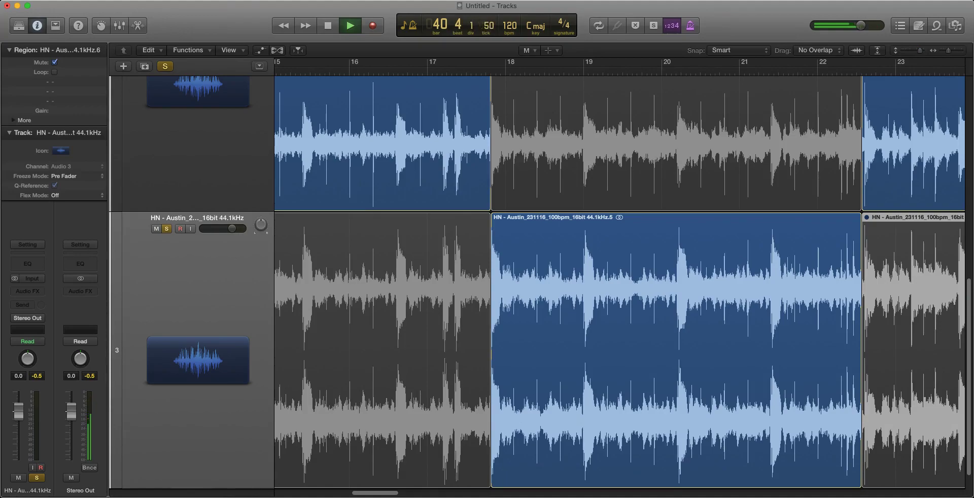
pyautogui.moveTo(948, 50); pyautogui.dragTo(952, 50)
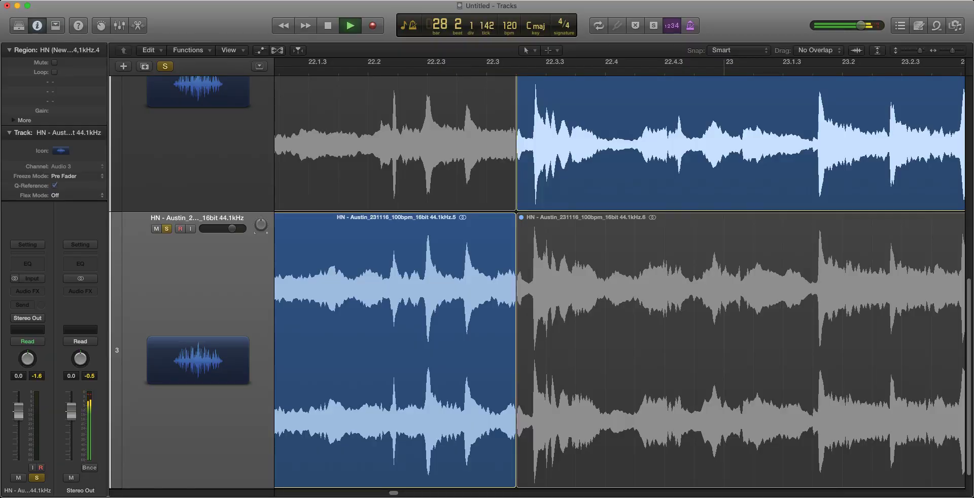
pyautogui.press('super+a')
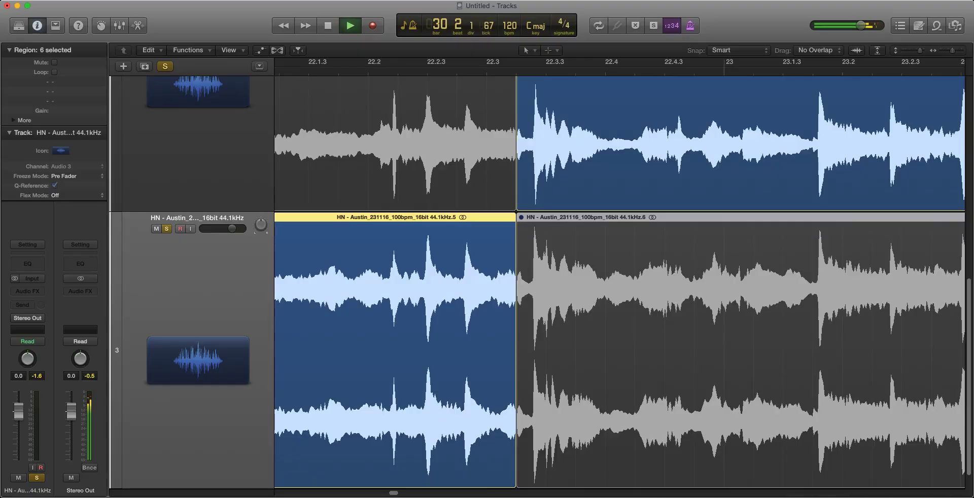
pyautogui.click(14, 120)
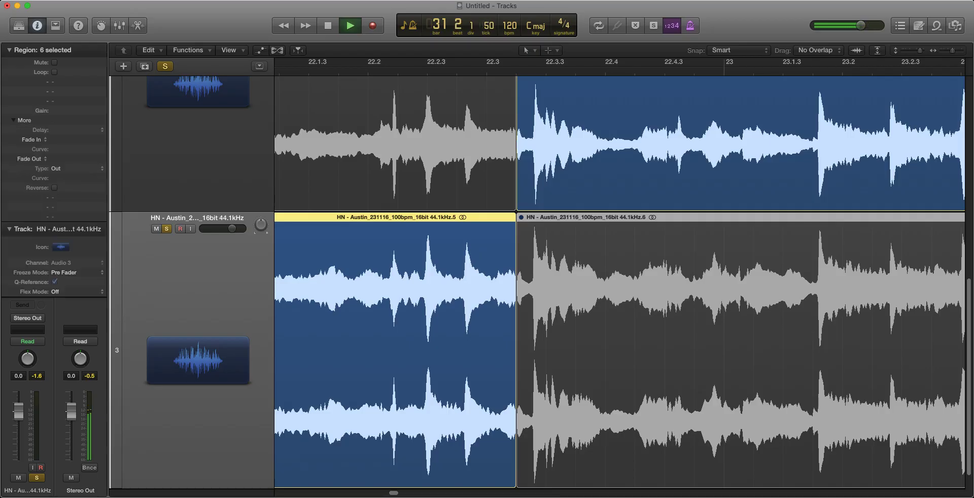
pyautogui.doubleClick(76, 140)
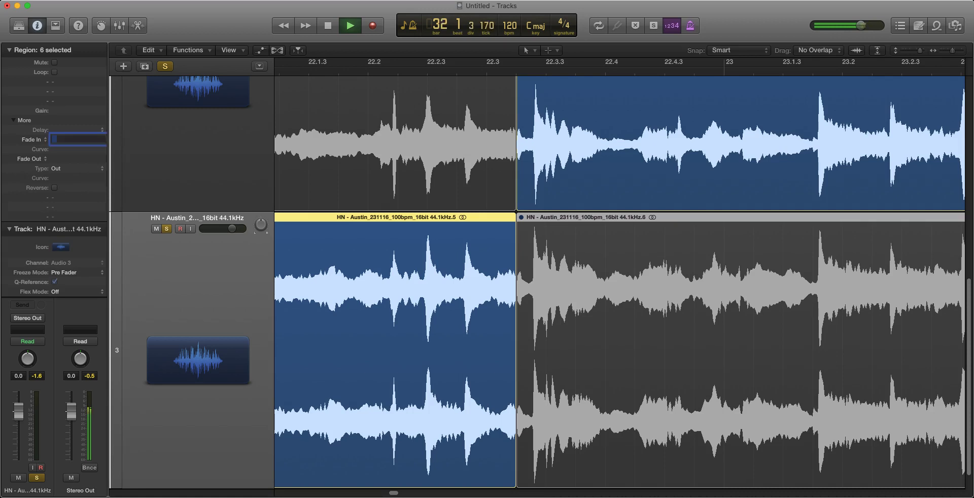
pyautogui.write('6')
pyautogui.press('Return')
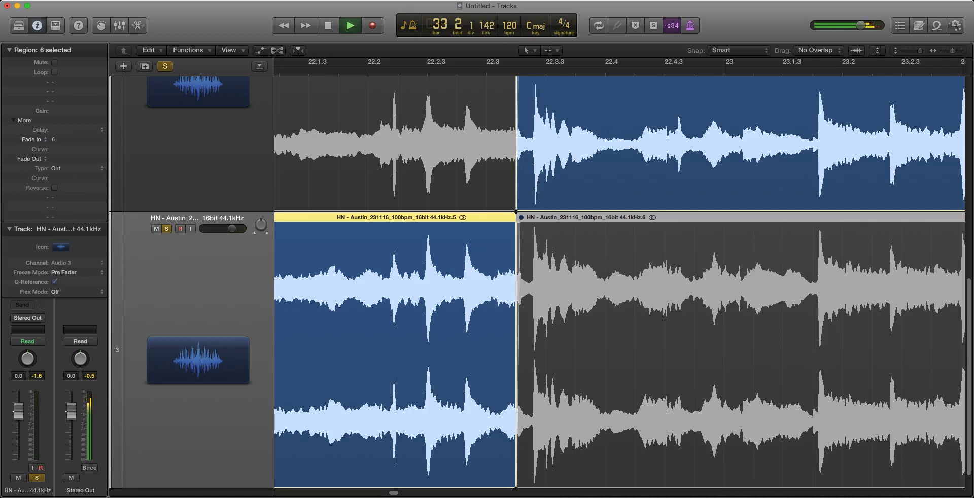
pyautogui.doubleClick(76, 159)
pyautogui.write('6')
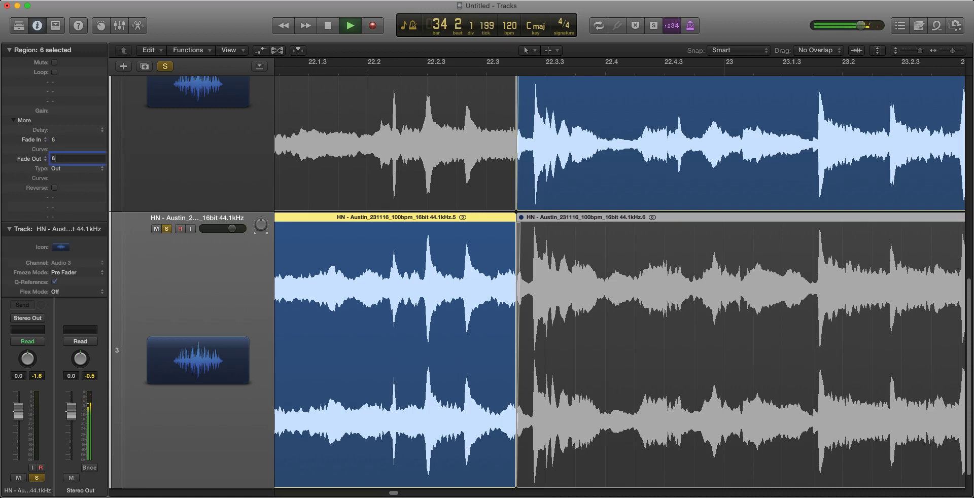
pyautogui.press('Return')
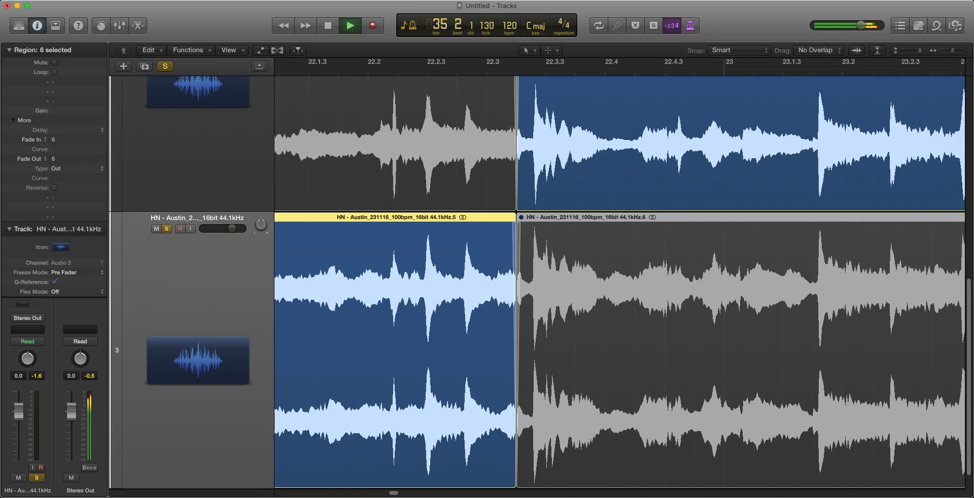
# Step: Restart playback from bar 1
pyautogui.press('space')
pyautogui.press('Return')
pyautogui.press('space')
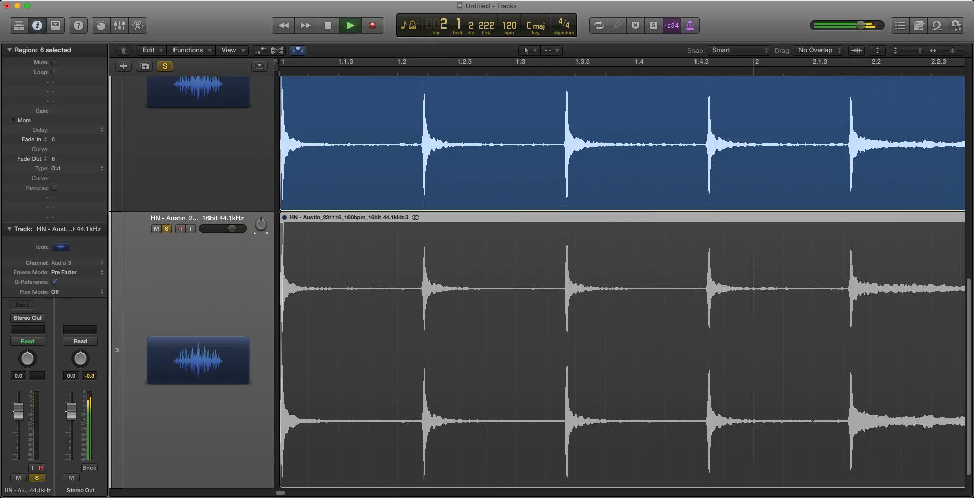
# Step: Shrink the tracks and zoom out past the song's end, then zoom back in and enlarge tracks
pyautogui.press('super+Up')
pyautogui.press('super+Up')
pyautogui.press('super+Up')
pyautogui.press('super+Up')
pyautogui.press('super+Up')
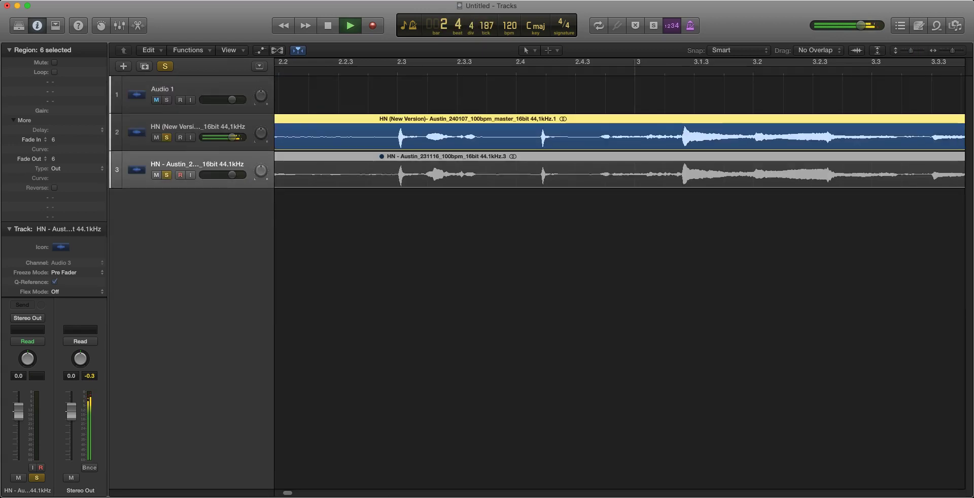
pyautogui.press('z')
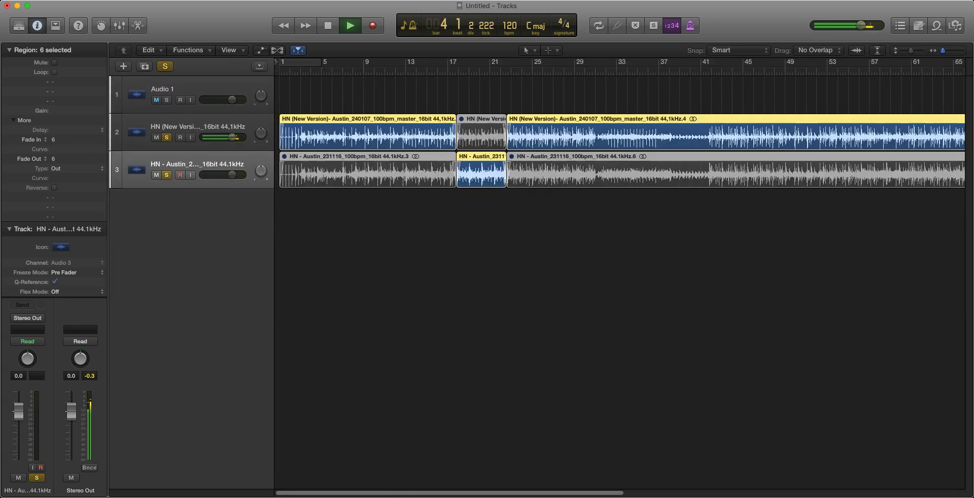
pyautogui.press('super+Left')
pyautogui.press('super+Left')
pyautogui.press('super+Left')
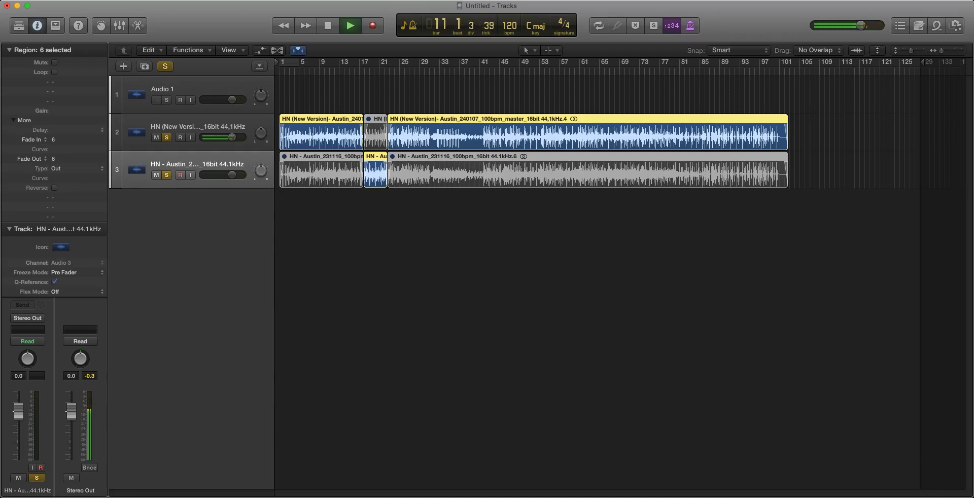
pyautogui.press('super+Right')
pyautogui.press('super+Right')
pyautogui.press('super+Right')
pyautogui.press('super+Right')
pyautogui.press('super+Right')
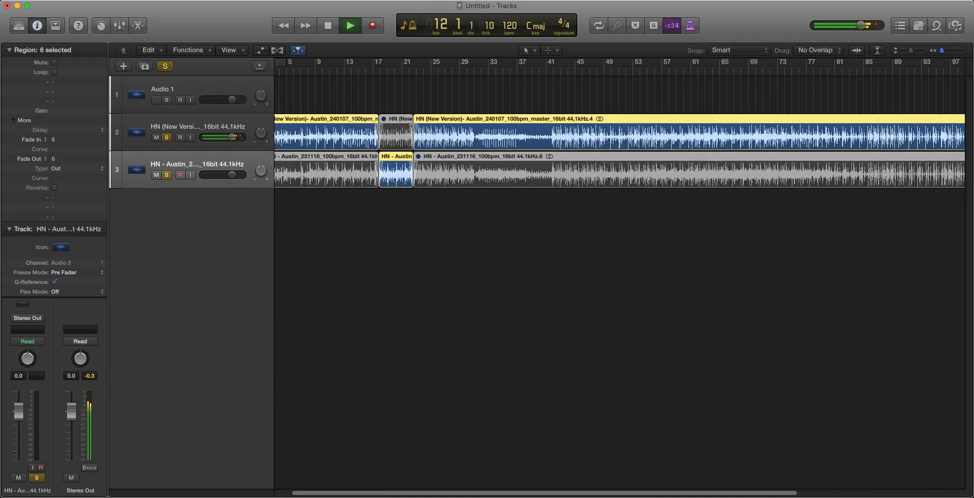
pyautogui.press('super+Down')
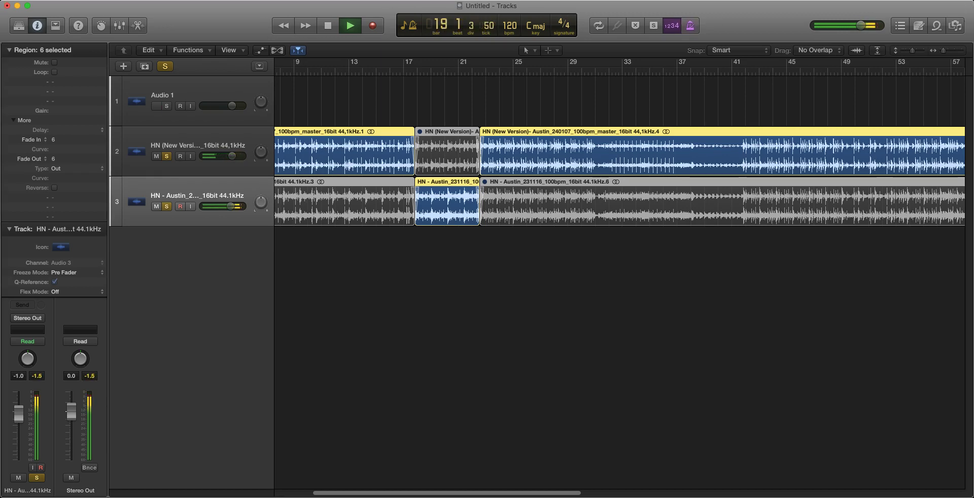
# Step: Enlarge the tracks and zoom the timeline in on bars 8–25
pyautogui.press('super+Down')
pyautogui.press('super+Down')
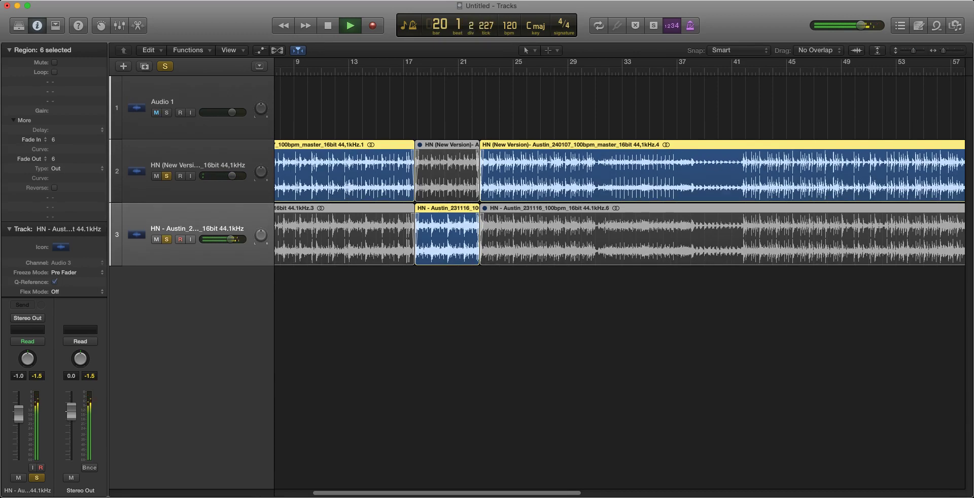
pyautogui.press('super+Right')
pyautogui.press('super+Right')
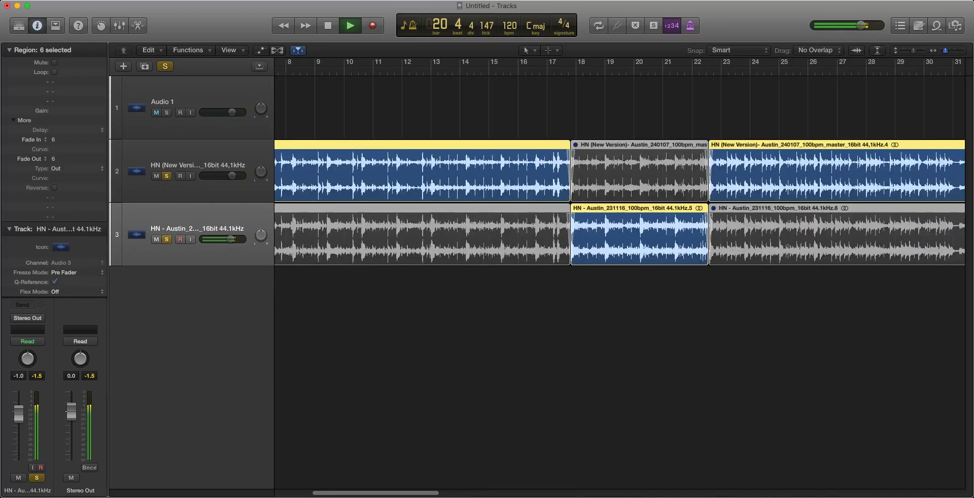
pyautogui.moveTo(946, 50); pyautogui.dragTo(947, 50)
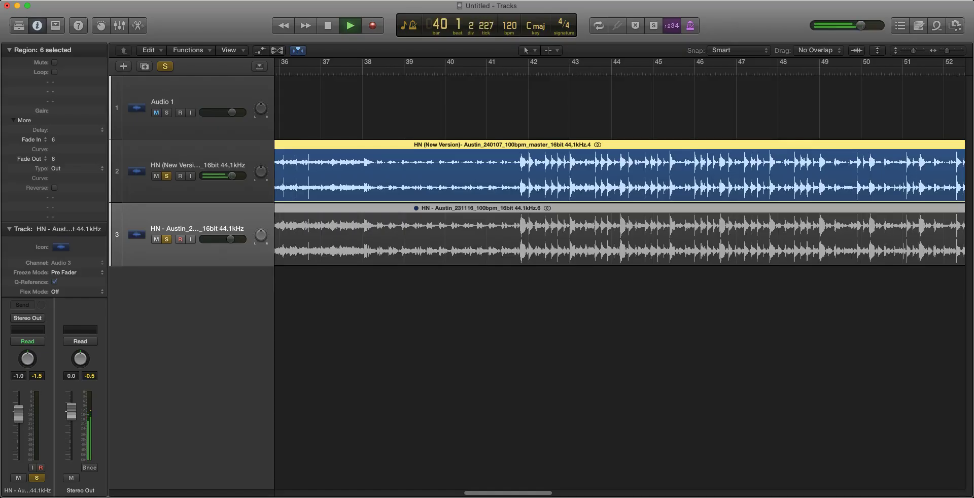
# Step: Scroll the Tracks area left to show bars 16–31 during playback
pyautogui.hscroll(-10, 620, 203)
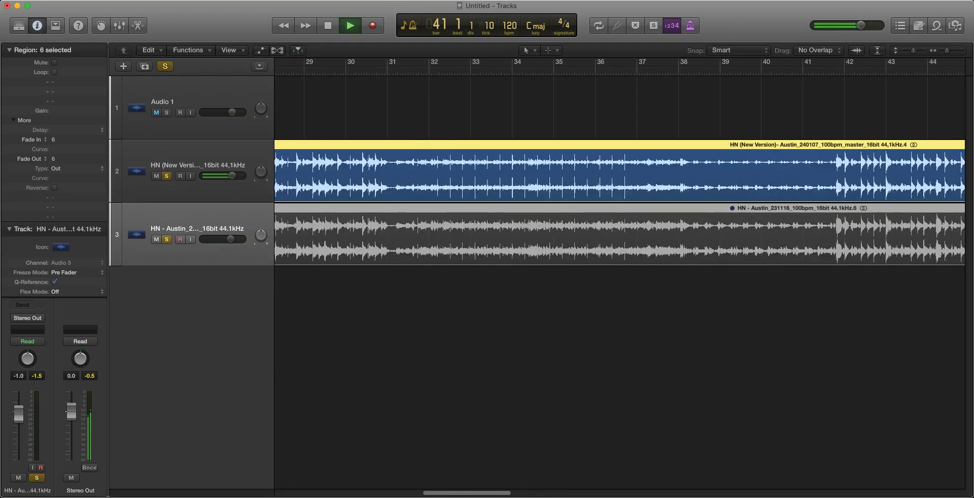
pyautogui.hscroll(-9, 620, 203)
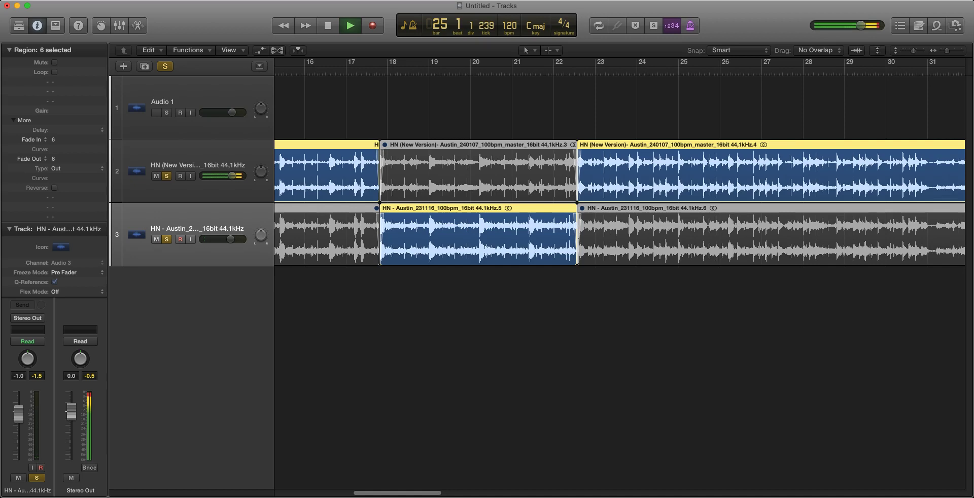
# Step: Stop playback, turn off solo on both song tracks, and unmute all six regions
pyautogui.press('space')
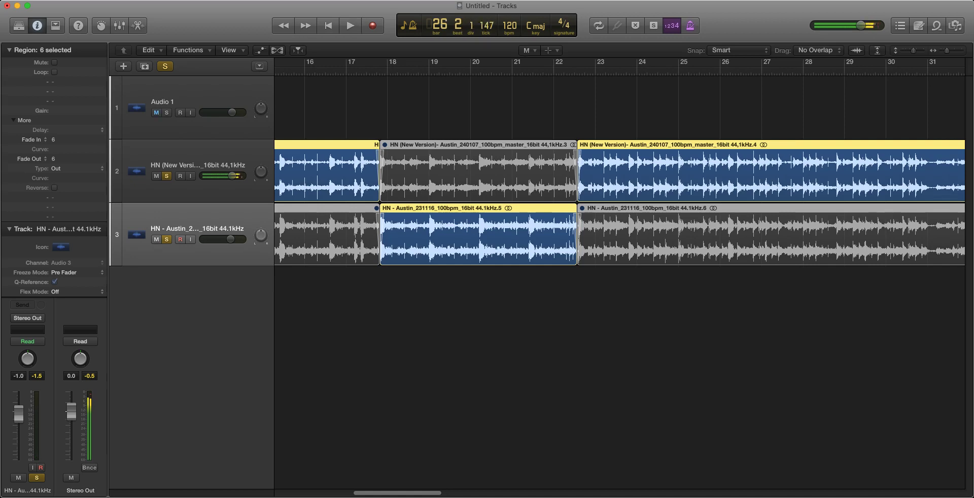
pyautogui.hotkey('ctrl', 'm')
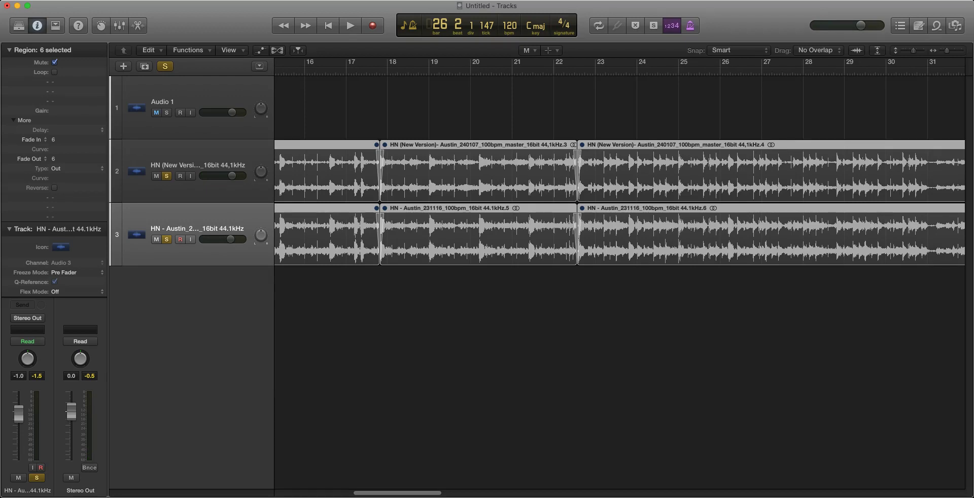
pyautogui.press('ctrl+alt+super+s')
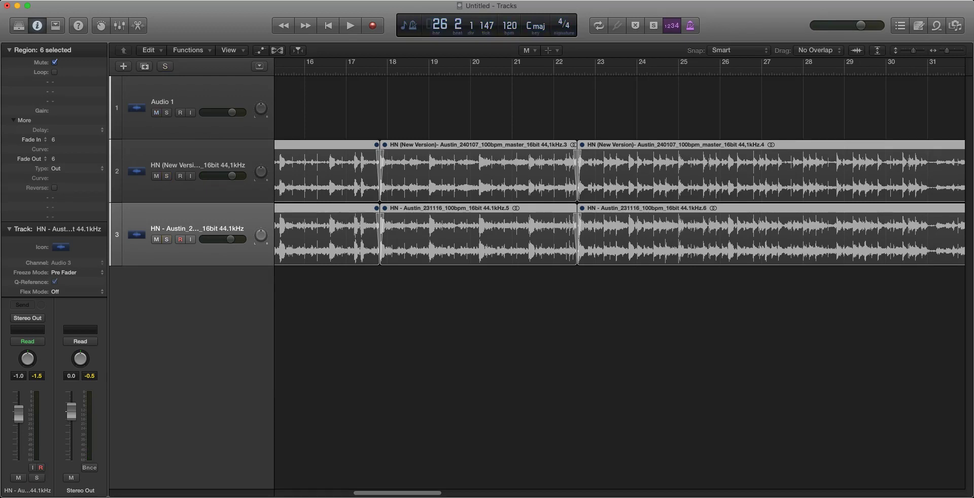
pyautogui.hotkey('ctrl', 'm')
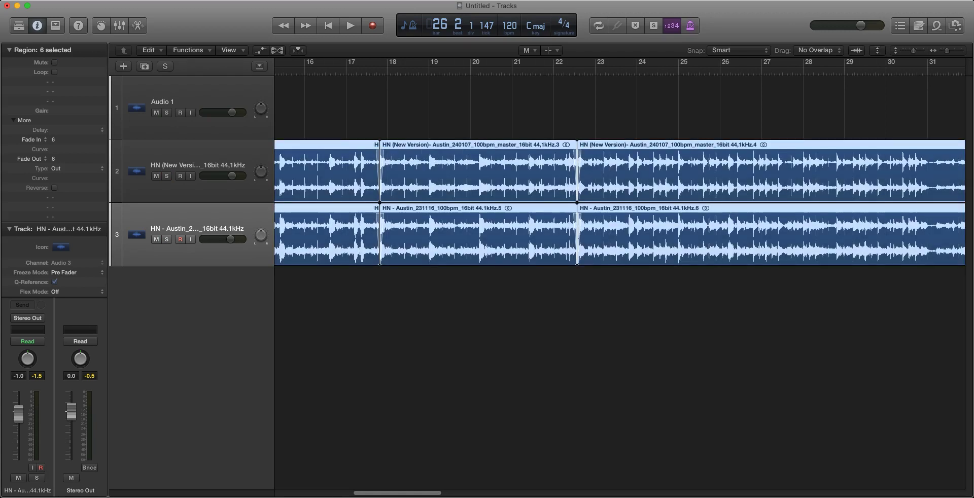
# Step: Deselect everything, mute all three old-version regions, and play from bar 17
pyautogui.click(385, 315)
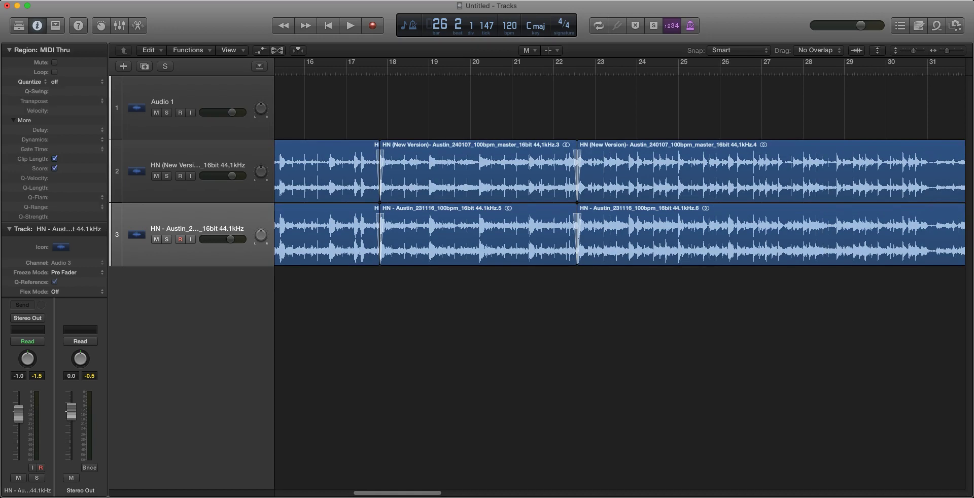
pyautogui.click(335, 235)
pyautogui.click(431, 234)
pyautogui.click(629, 235)
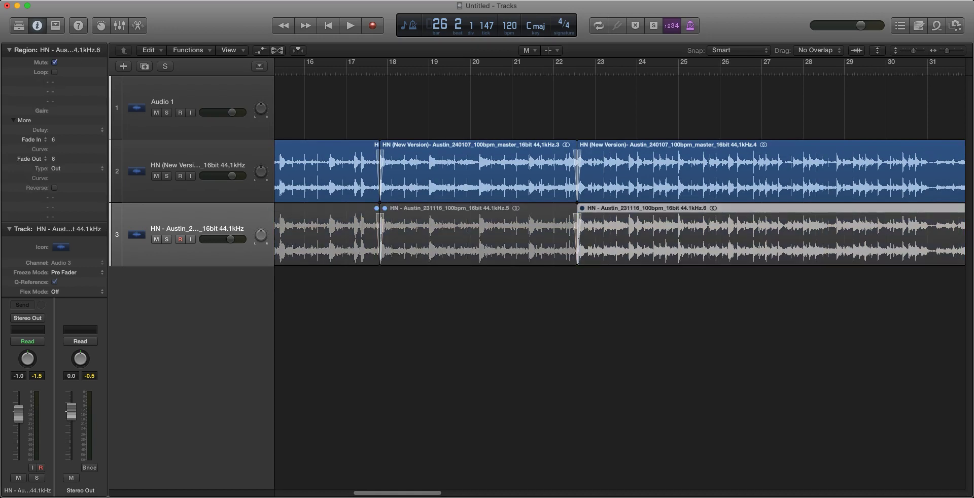
pyautogui.click(369, 71)
pyautogui.press('space')
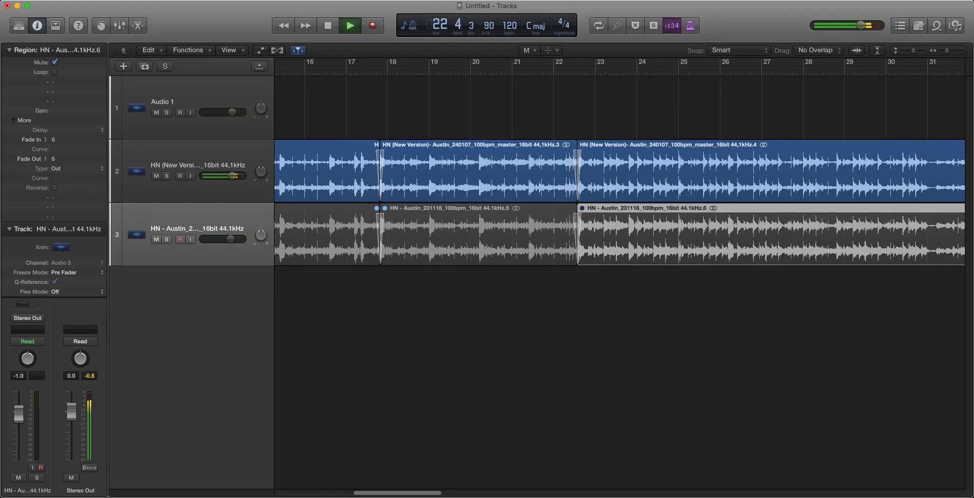
# Step: Unmute the old version's bar 18–22 region, keep its outer regions muted, and mute the new version's bar 18–22 region
pyautogui.click(327, 234)
pyautogui.click(478, 234)
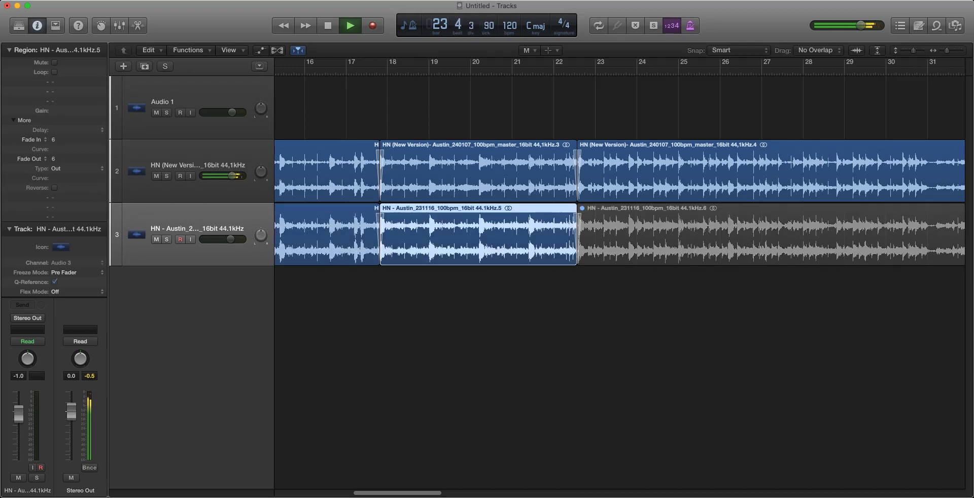
pyautogui.click(675, 235)
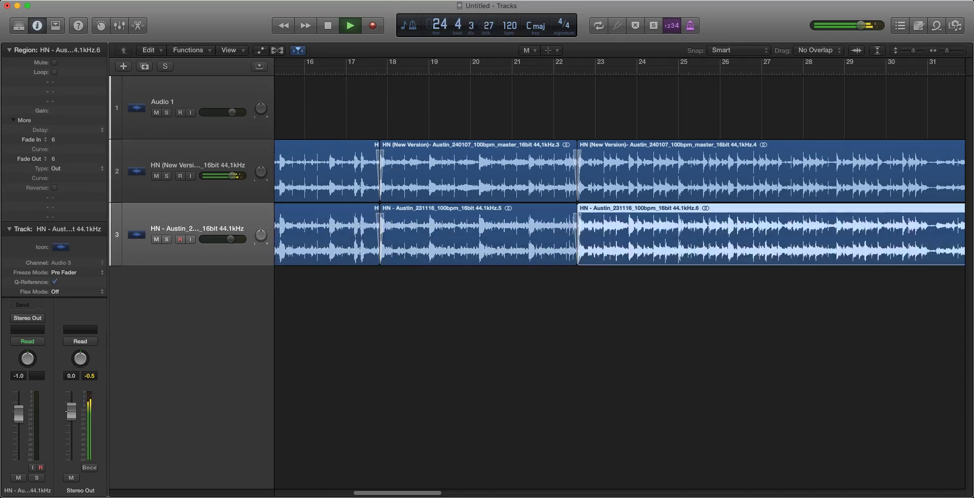
pyautogui.click(675, 234)
pyautogui.click(327, 234)
pyautogui.click(479, 171)
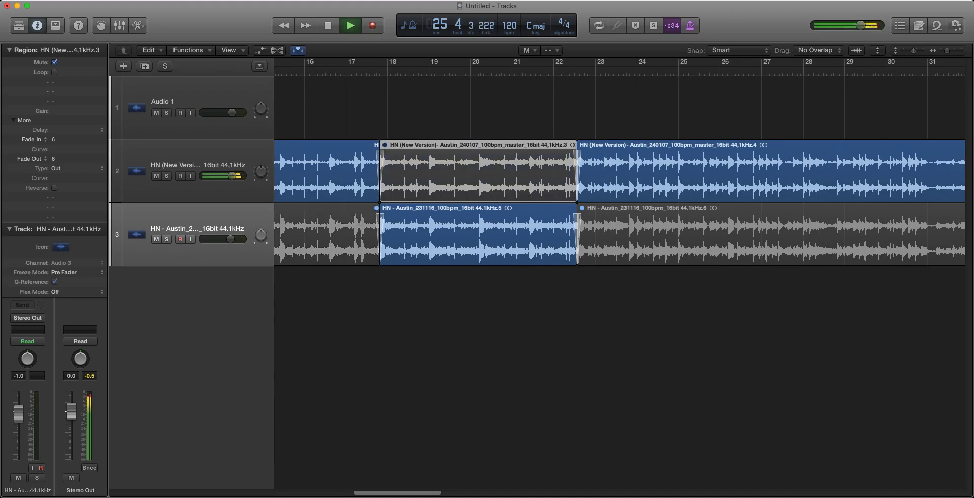
pyautogui.click(347, 72)
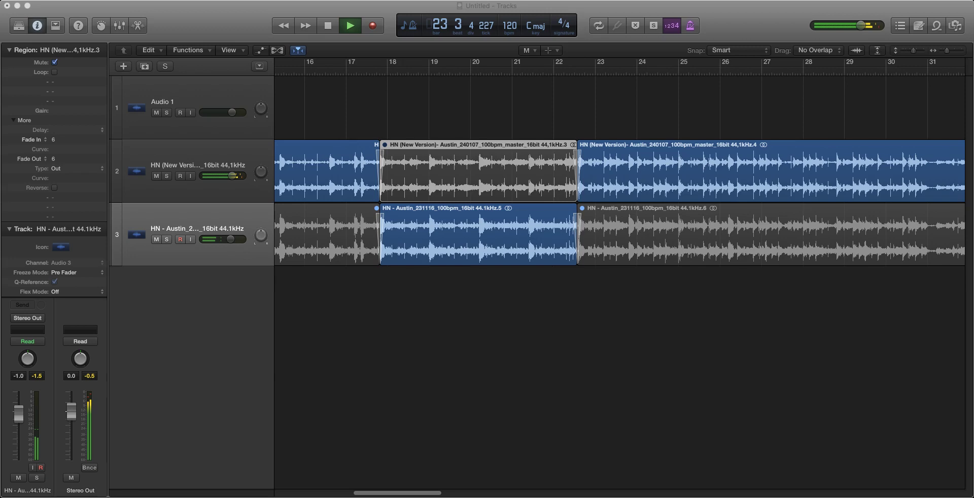
# Step: Stop playback and show both comped song tracks from bar 1
pyautogui.press('space')
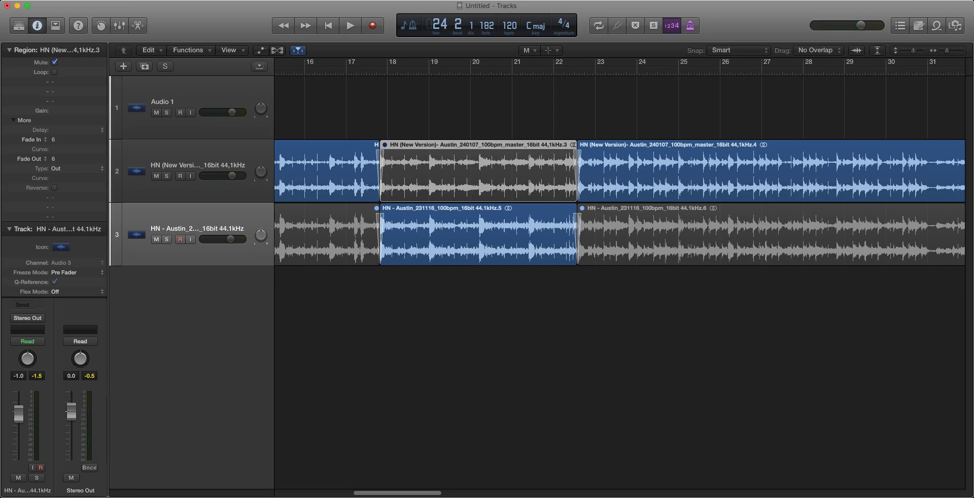
pyautogui.press('super+Tab')
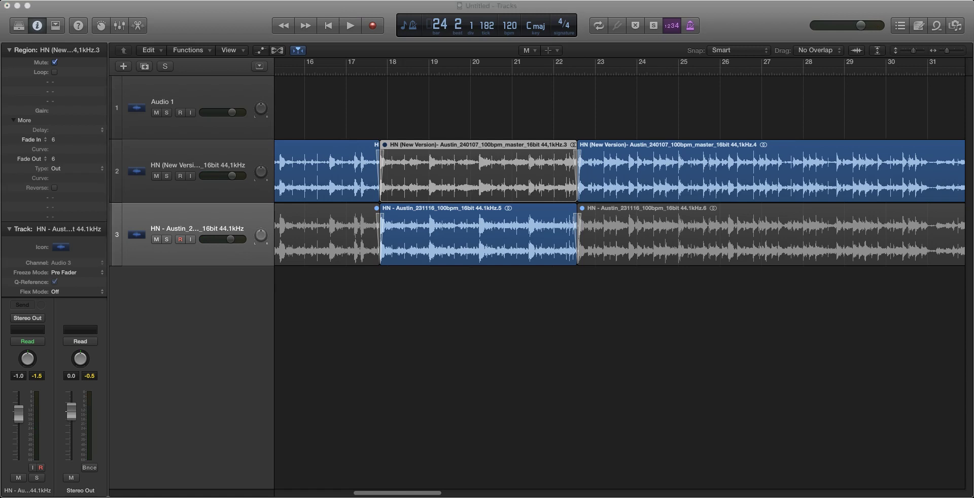
pyautogui.press('super+Tab')
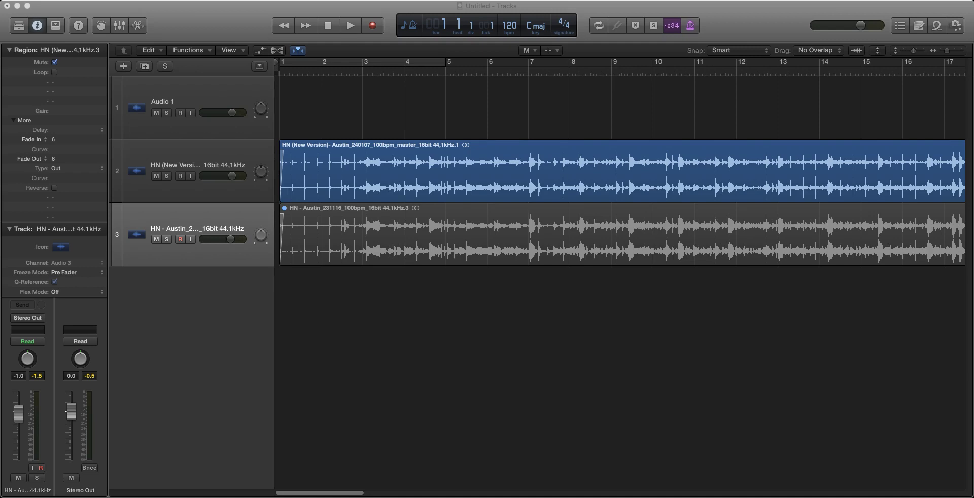
# Step: Play the comped tracks with Cycle mode looping bars 1–5
pyautogui.press('space')
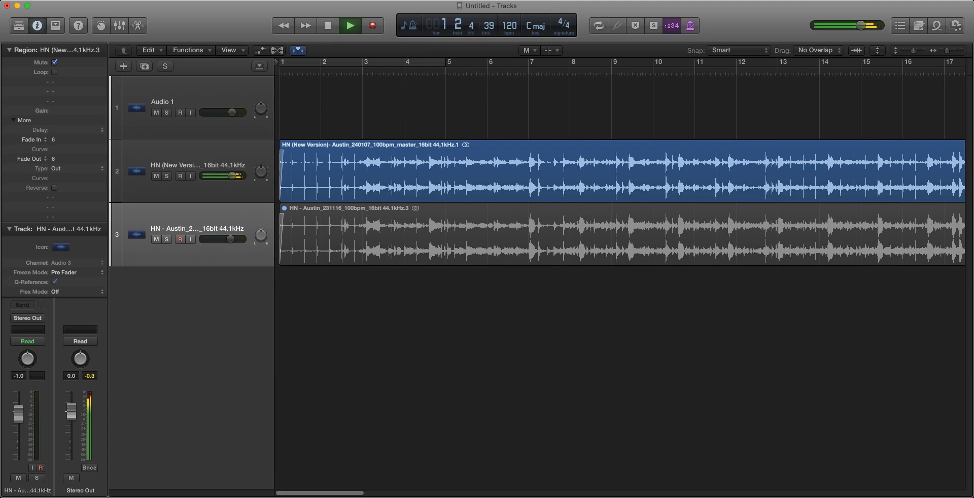
pyautogui.press('c')
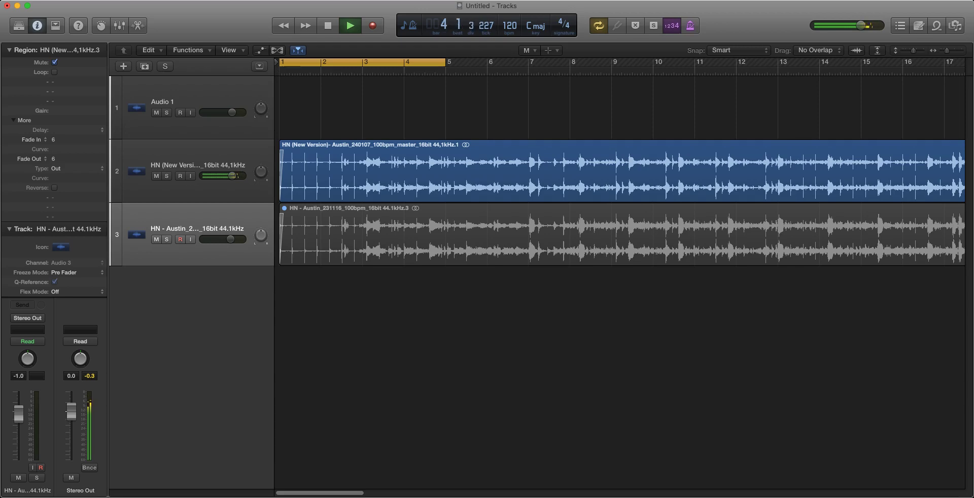
pyautogui.press('super+Tab')
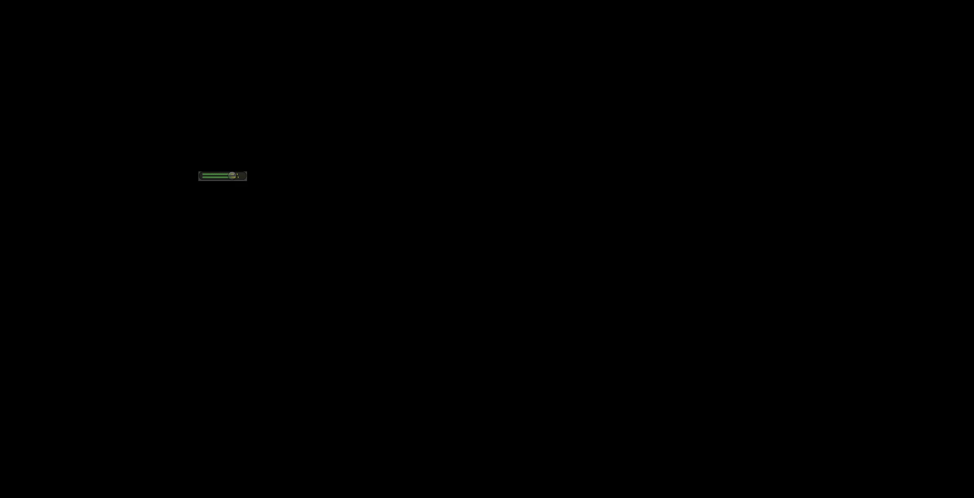
# Step: Play the song versions with Cycle off so playback runs on to bar 30
pyautogui.hotkey('ctrl', 's')
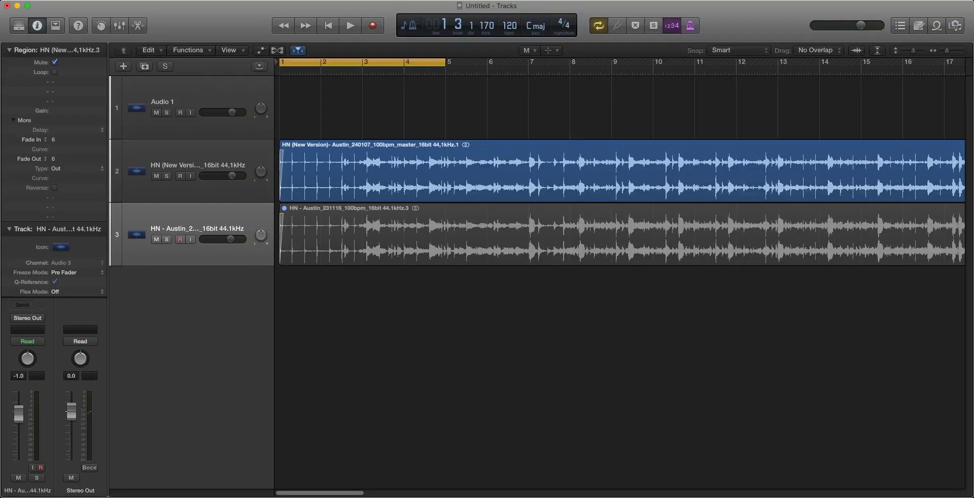
pyautogui.press('space')
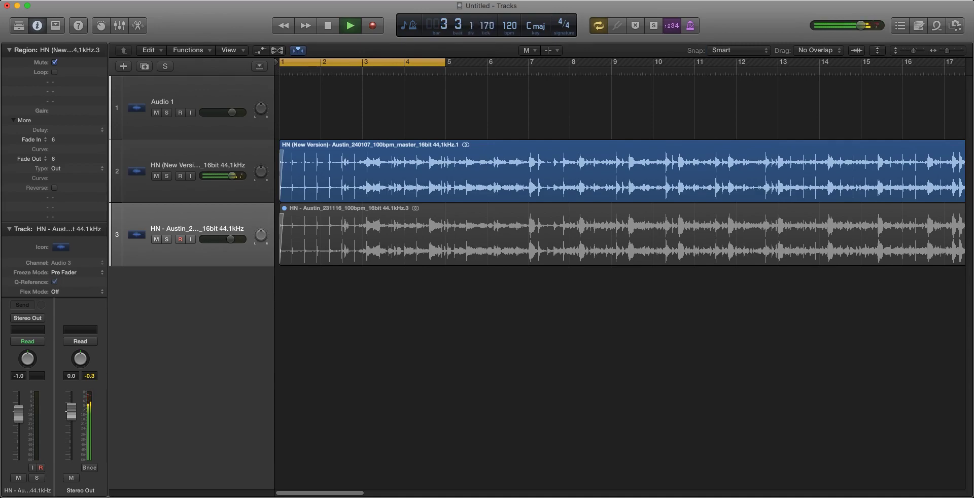
pyautogui.press('c')
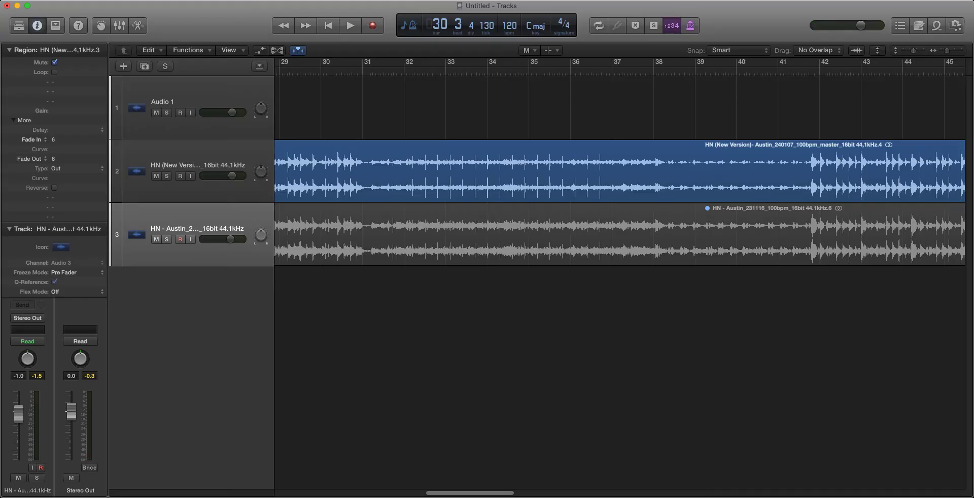
# Step: Mute the final New Version region on track 2 and zoom out horizontally
pyautogui.click(619, 172)
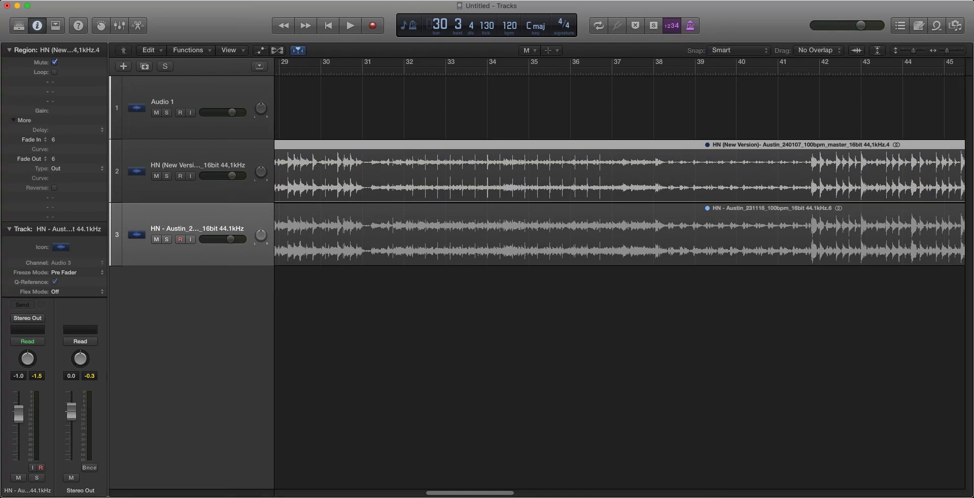
pyautogui.press('super+Left')
pyautogui.press('super+Left')
pyautogui.press('super+Left')
pyautogui.press('super+Left')
pyautogui.press('super+Left')
pyautogui.press('super+Left')
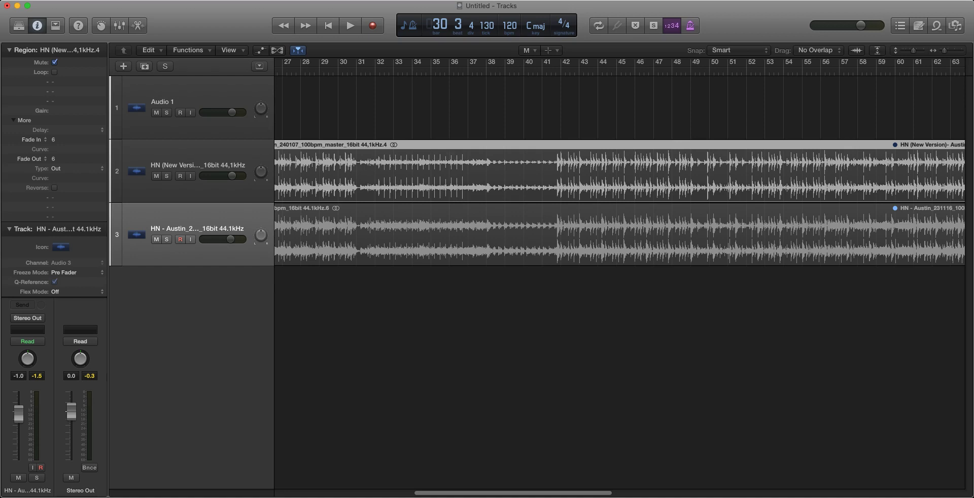
# Step: Scroll the Tracks area back and place the playhead at bar 17
pyautogui.press('super+Tab')
pyautogui.hscroll(-10, 619, 203)
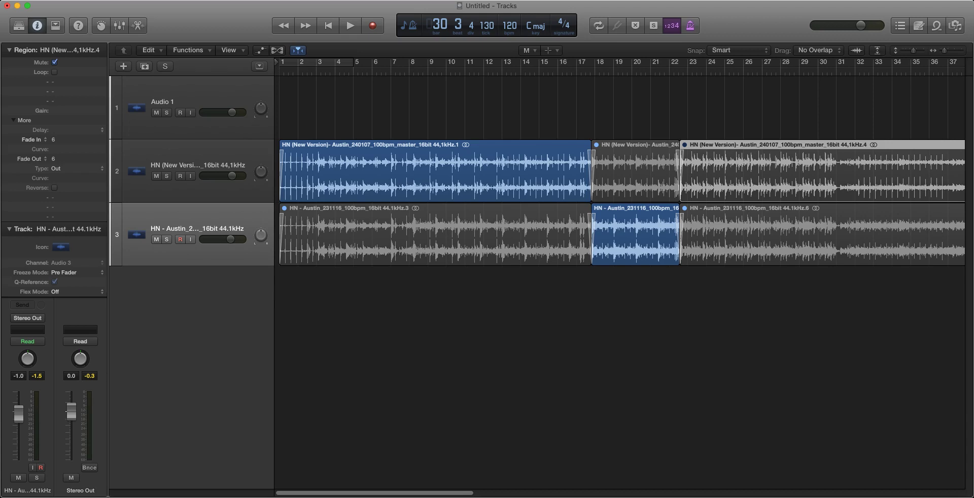
pyautogui.click(577, 71)
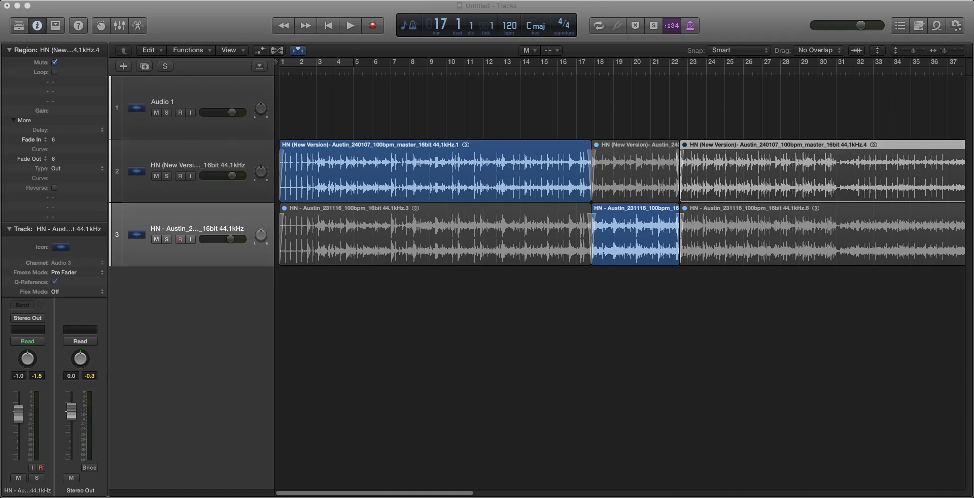
# Step: Drop the HN Vocals audio onto track 1 at bar 1, solo it and play
pyautogui.moveTo(355, 107); pyautogui.dragTo(282, 107)
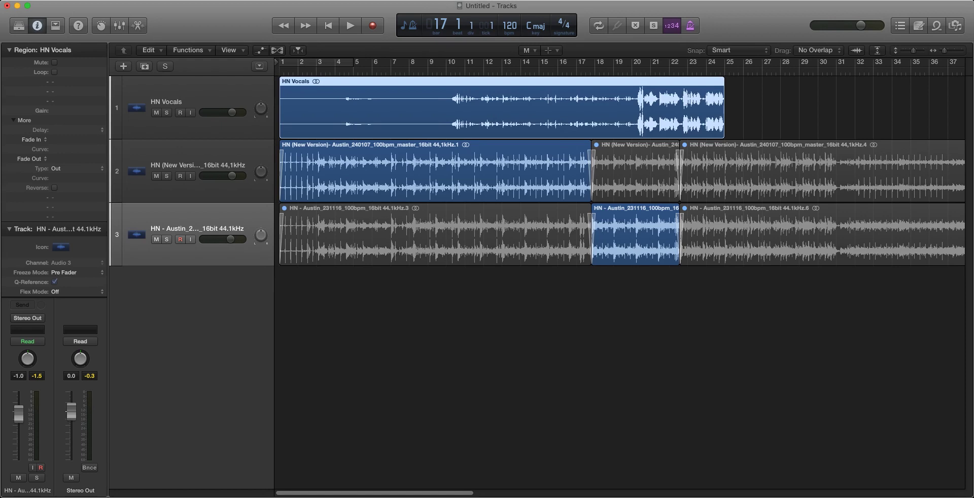
pyautogui.press('.')
pyautogui.press('.')
pyautogui.press('.')
pyautogui.hotkey('ctrl', 's')
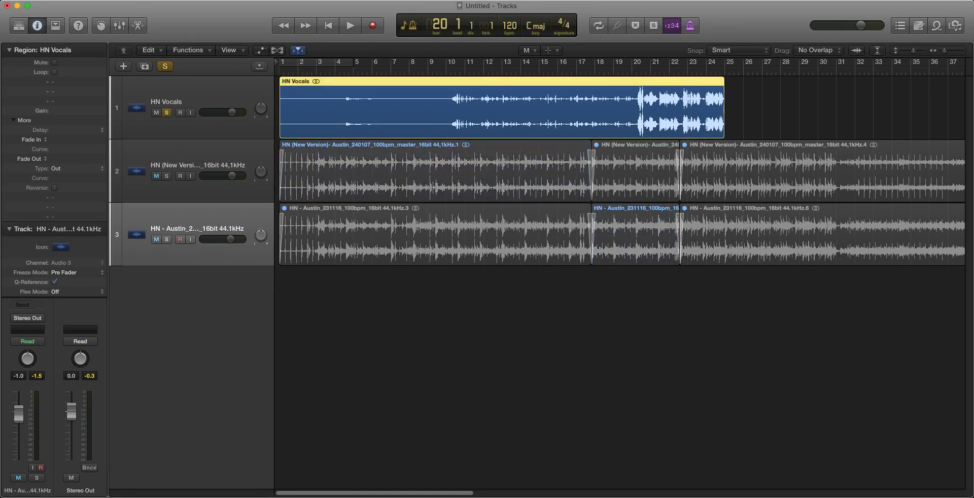
pyautogui.press('space')
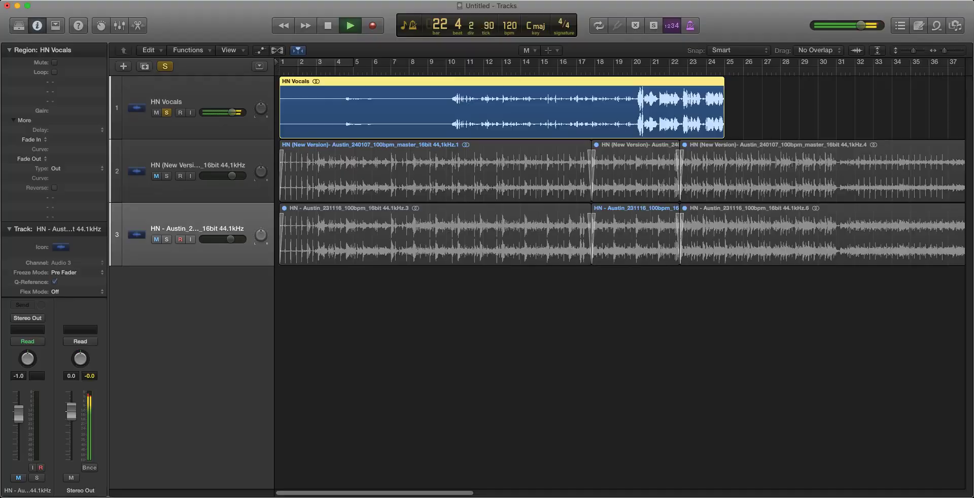
# Step: Trim the silent opening of HN Vocals so the region starts at bar 4
pyautogui.press('super+Down')
pyautogui.press('super+Down')
pyautogui.press('super+Down')
pyautogui.press('super+Down')
pyautogui.press('super+Down')
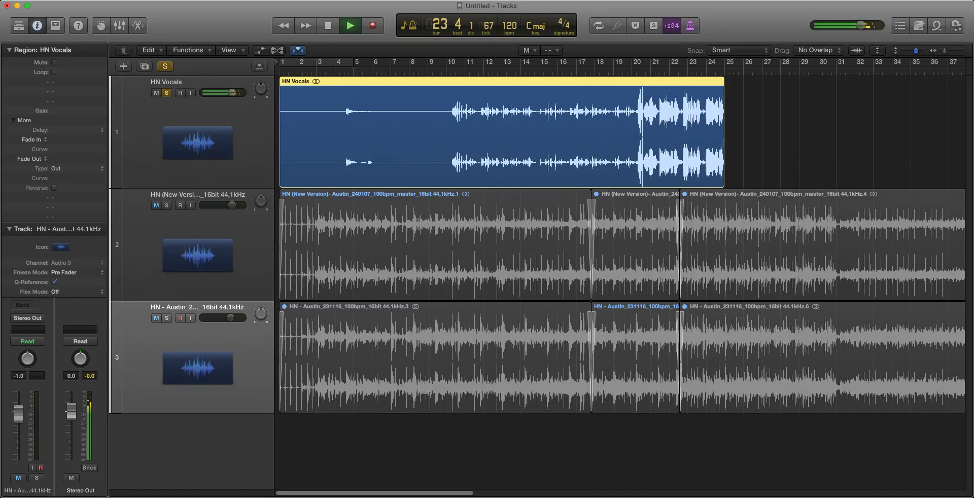
pyautogui.press('super+Right')
pyautogui.press('super+Right')
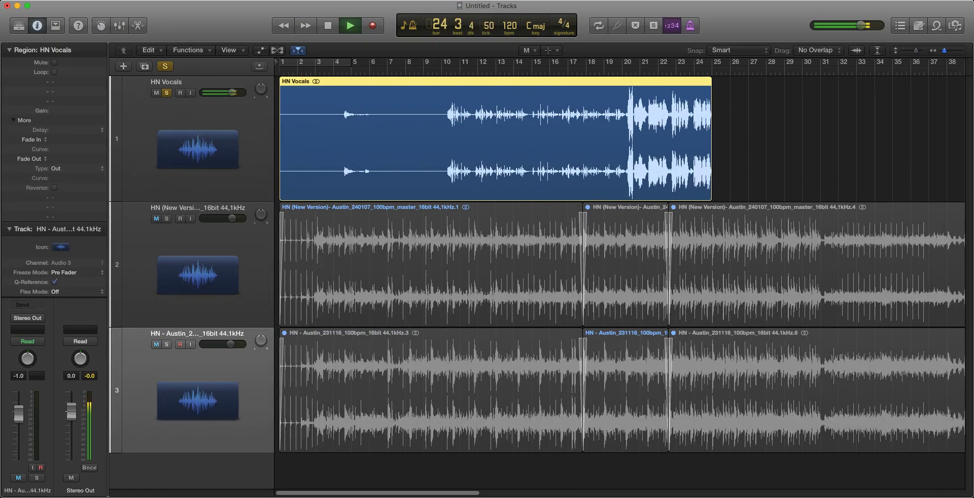
pyautogui.hscroll(-7, 619, 264)
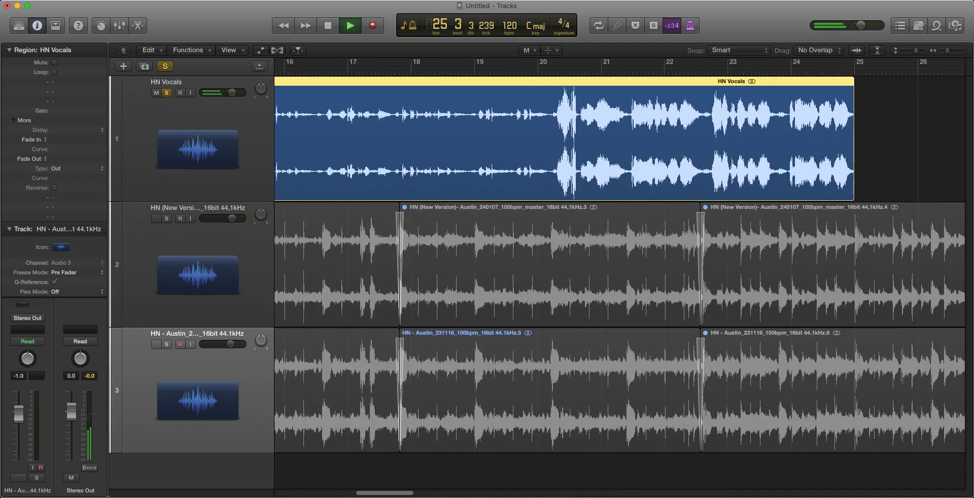
pyautogui.hscroll(-10, 619, 264)
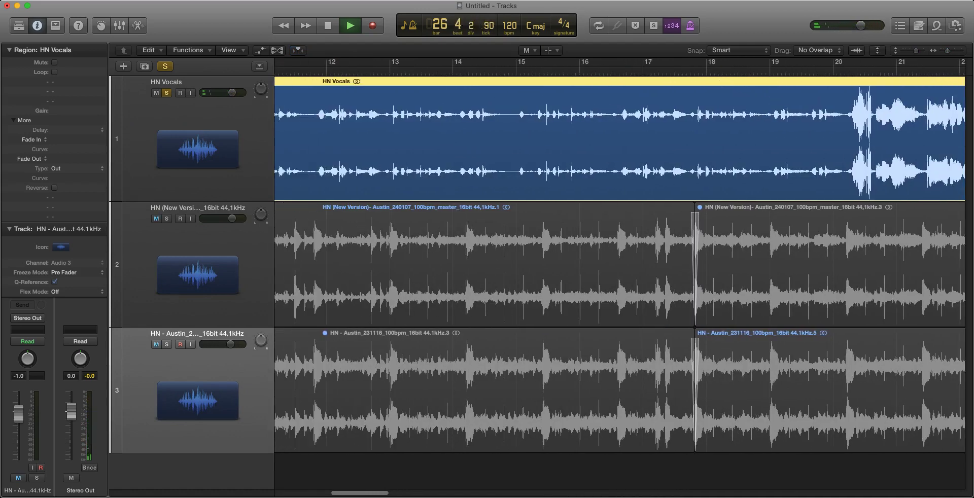
pyautogui.hscroll(-10, 619, 264)
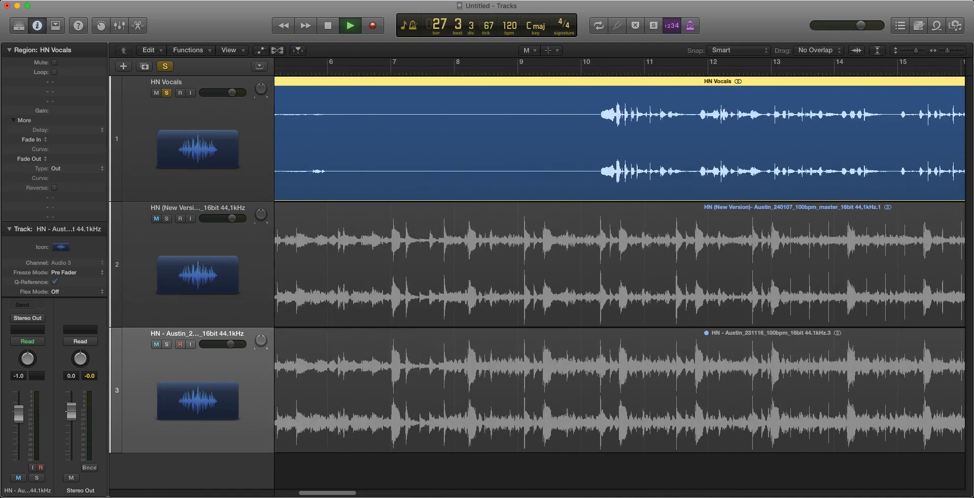
pyautogui.hscroll(-5, 619, 264)
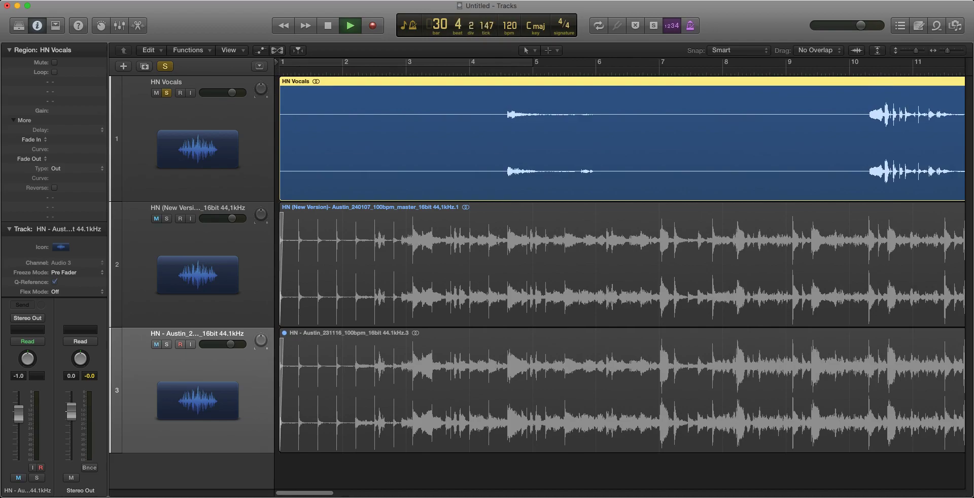
pyautogui.click(438, 71)
pyautogui.moveTo(438, 193); pyautogui.dragTo(471, 194)
# Step: Move the trimmed HN Vocals region so it begins at bar 1
pyautogui.moveTo(507, 142); pyautogui.dragTo(317, 142)
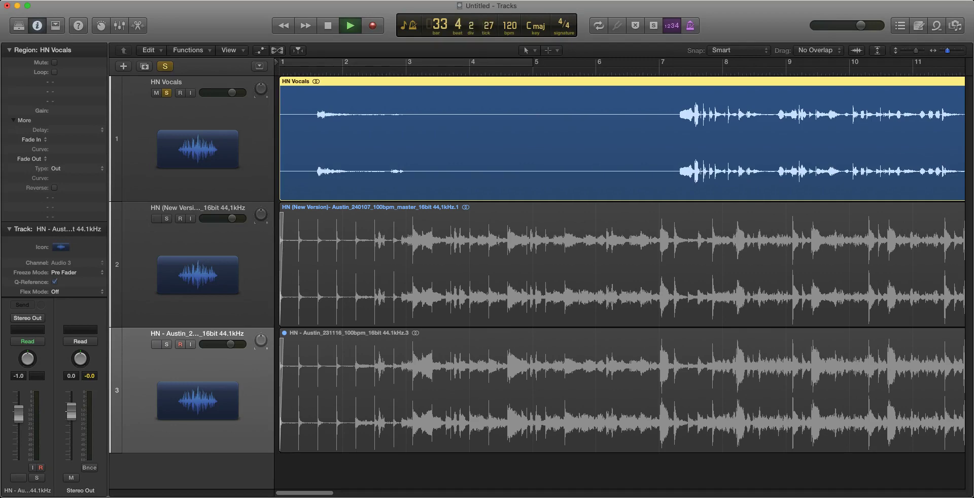
pyautogui.moveTo(947, 51); pyautogui.dragTo(944, 51)
pyautogui.moveTo(943, 51); pyautogui.dragTo(946, 51)
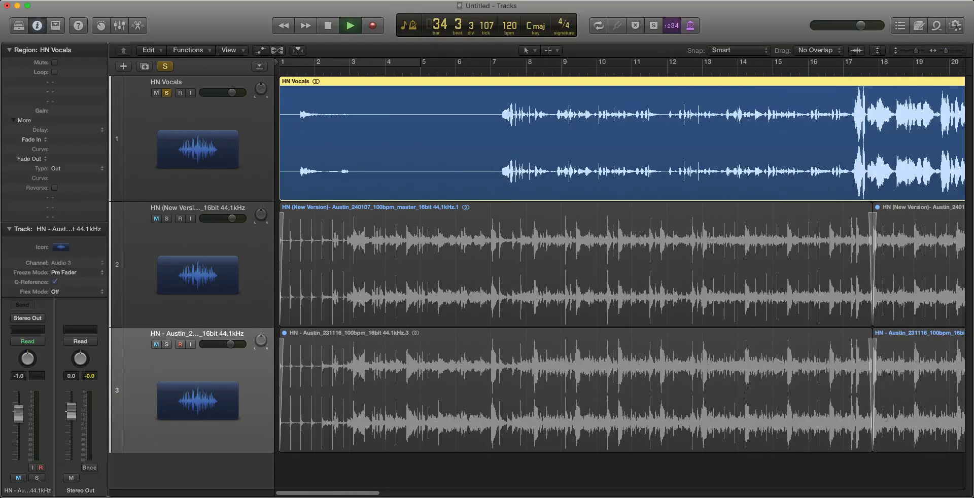
pyautogui.hscroll(5, 620, 264)
pyautogui.hscroll(2, 619, 264)
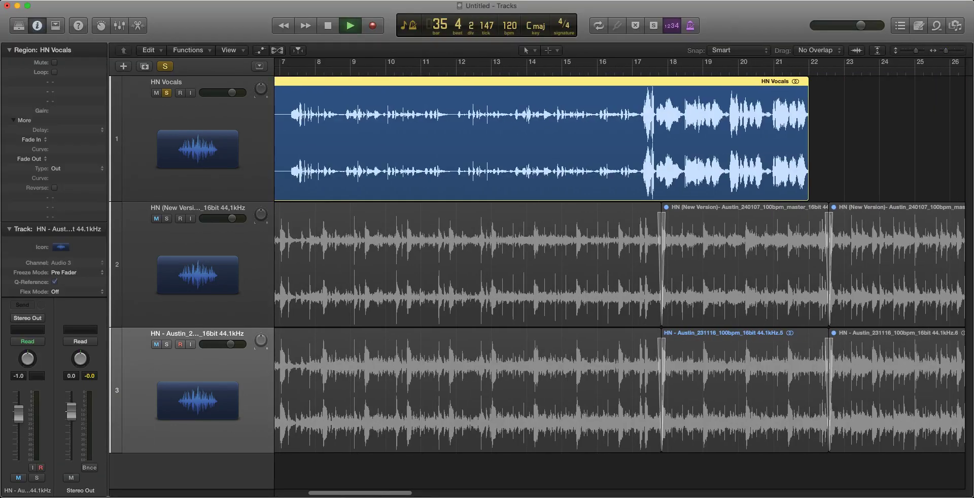
pyautogui.click(496, 72)
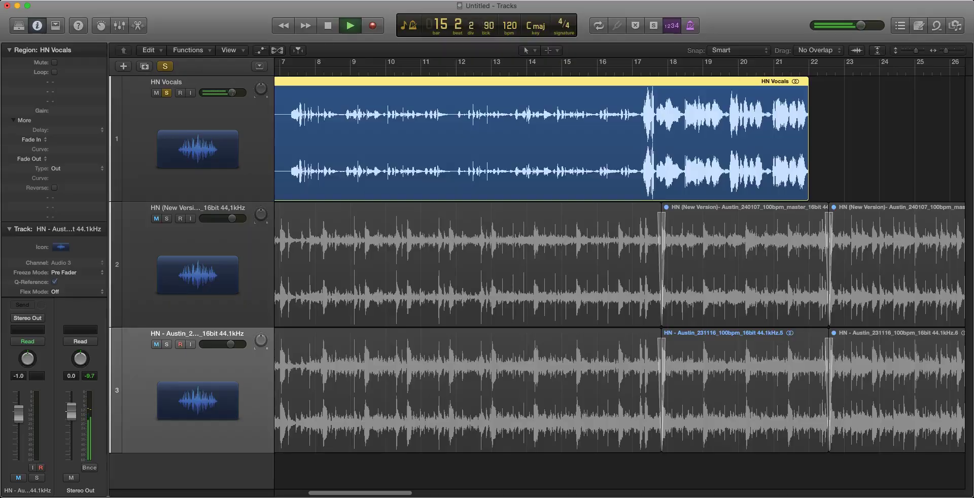
pyautogui.scroll(5, 599, 264)
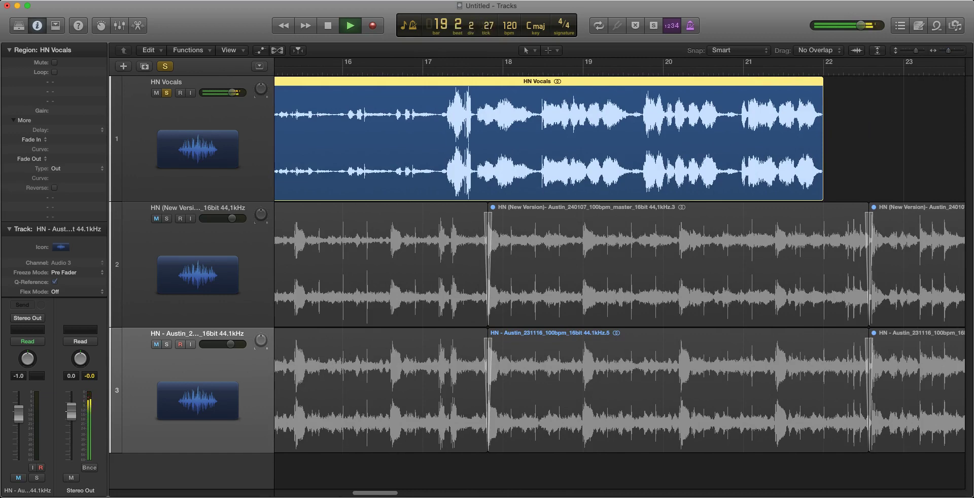
pyautogui.hscroll(-15, 619, 264)
pyautogui.hscroll(-5, 620, 256)
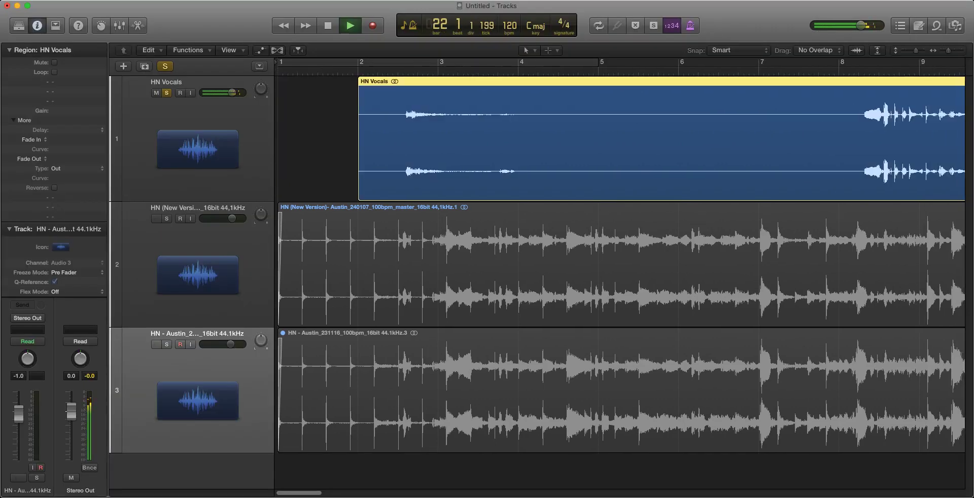
pyautogui.hscroll(15, 619, 255)
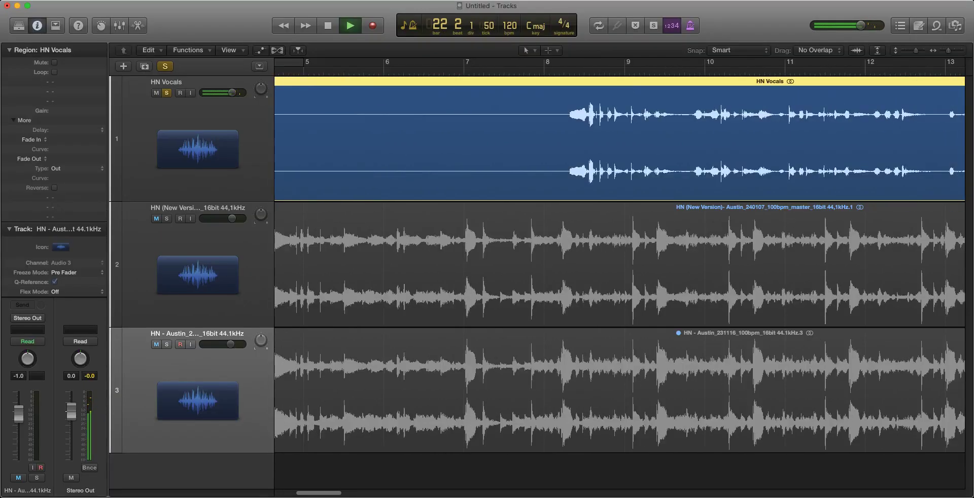
pyautogui.hscroll(4, 619, 256)
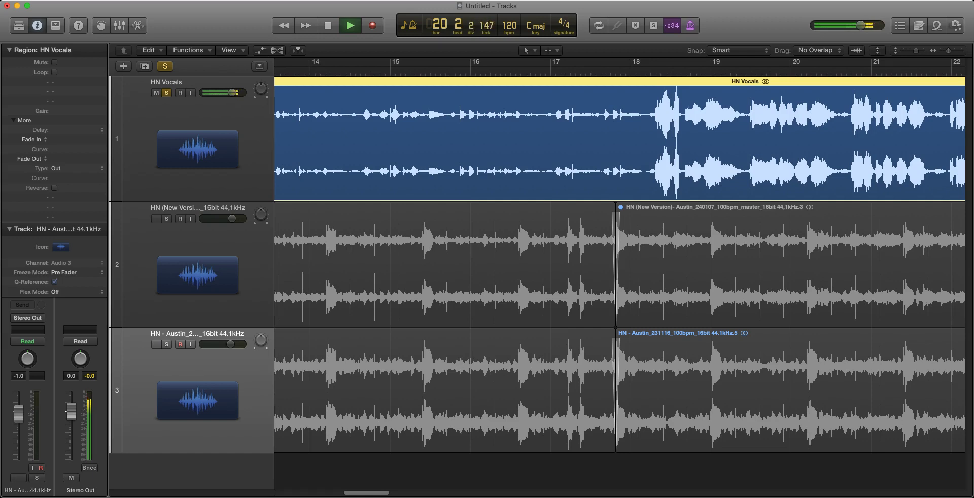
# Step: Unsolo HN Vocals, mute track 3 and replay to review the vocal timing
pyautogui.press('s')
pyautogui.press('space')
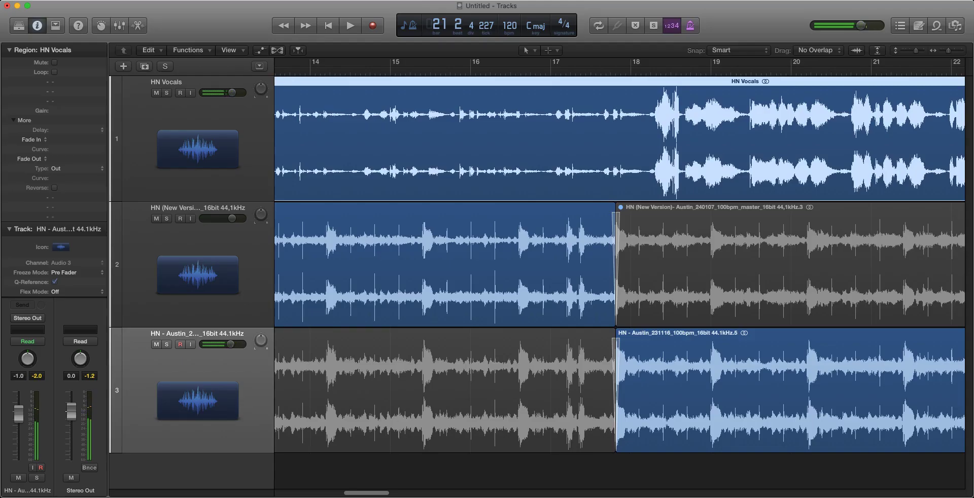
pyautogui.hotkey('ctrl', 'm')
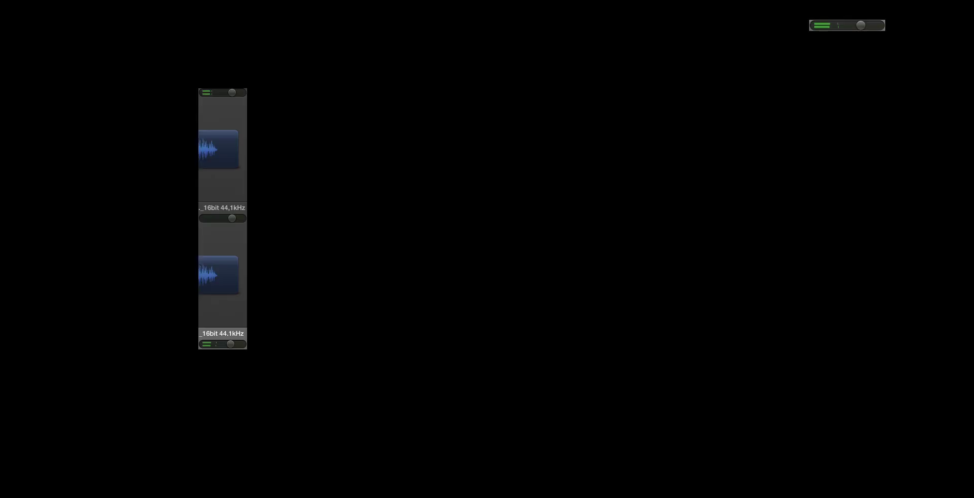
pyautogui.press('space')
pyautogui.press('space')
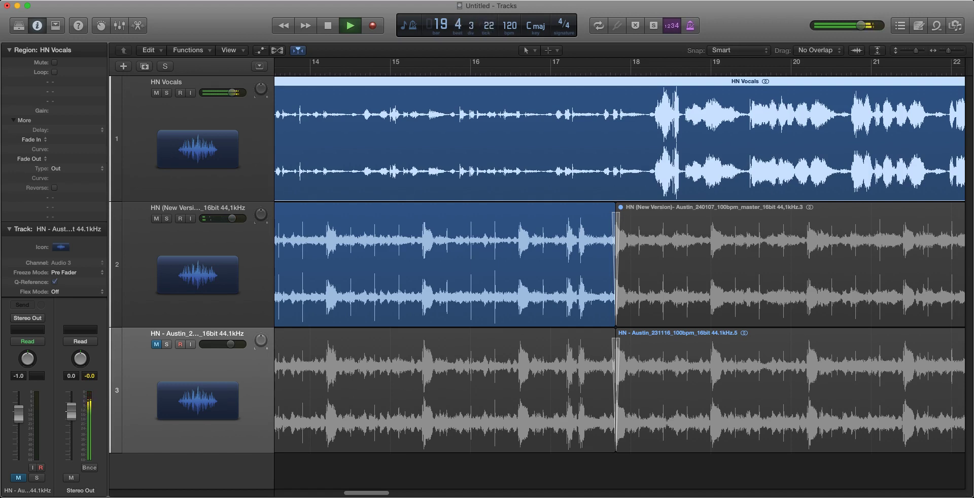
# Step: Nudge the HN Vocals region an eighth note earlier while playing from bar 17
pyautogui.click(531, 72)
pyautogui.press(',')
pyautogui.hotkey('alt', 'Left')
pyautogui.hotkey('alt', 'Left')
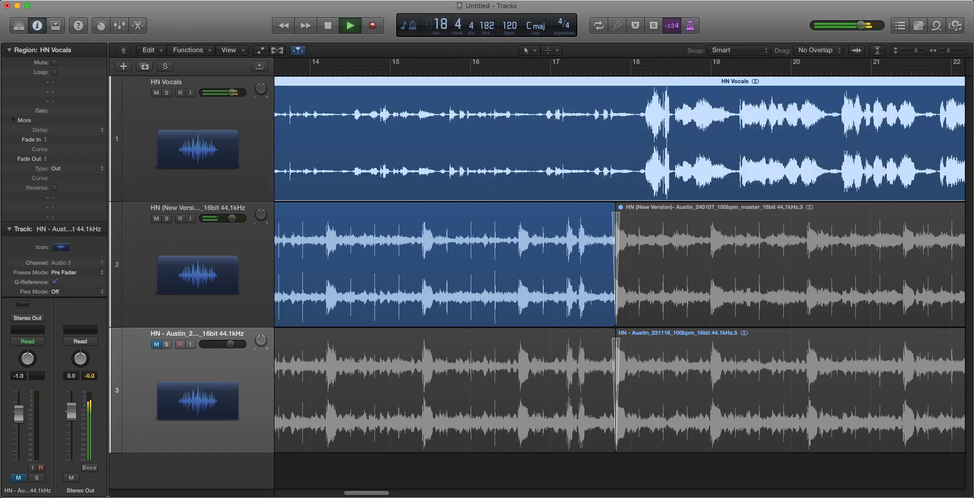
pyautogui.hscroll(-15, 620, 264)
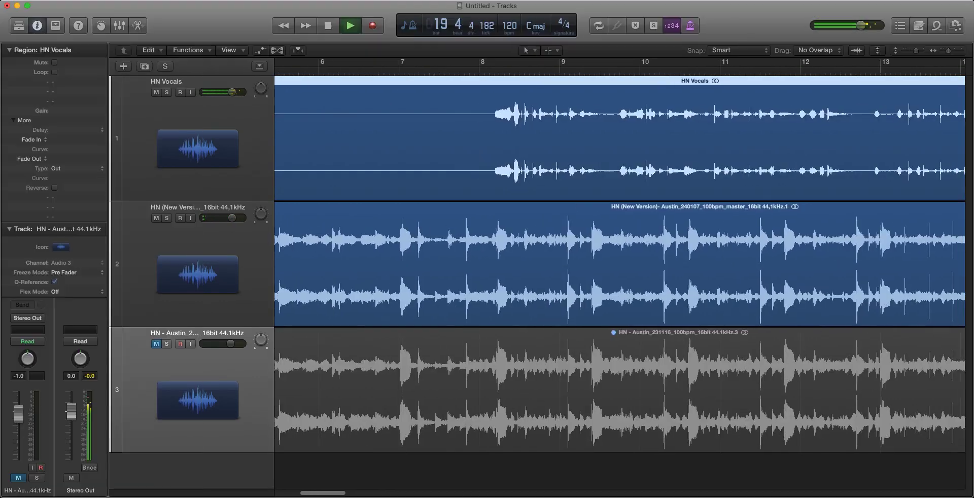
pyautogui.hscroll(-10, 619, 256)
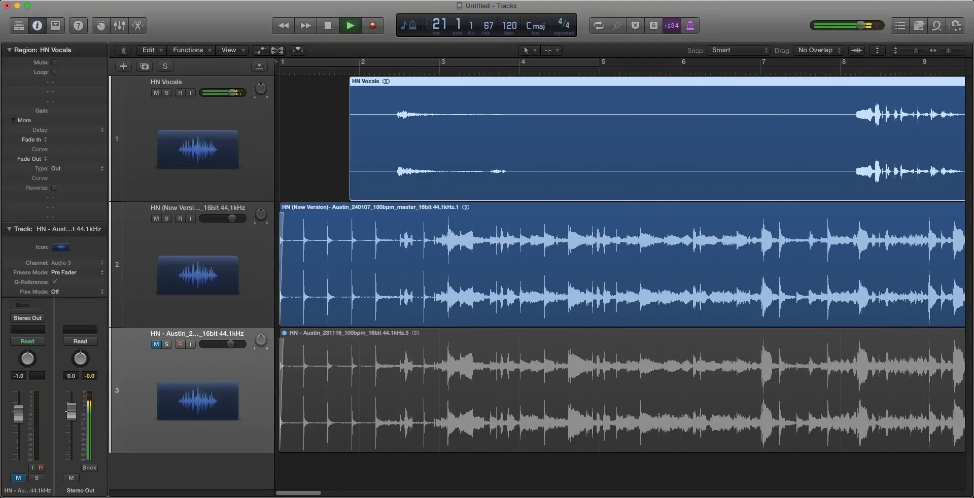
# Step: Replay from bar 17 to check the nudged vocal timing
pyautogui.press('Return')
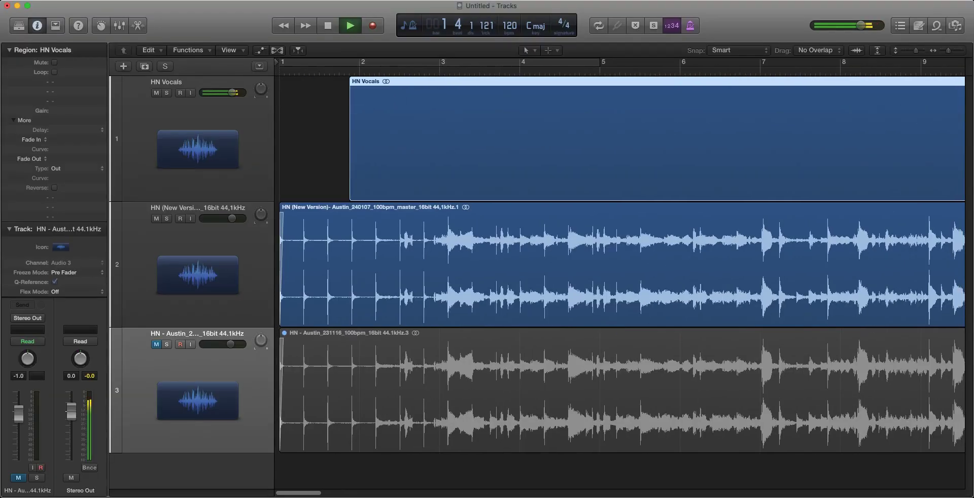
pyautogui.hscroll(10, 620, 264)
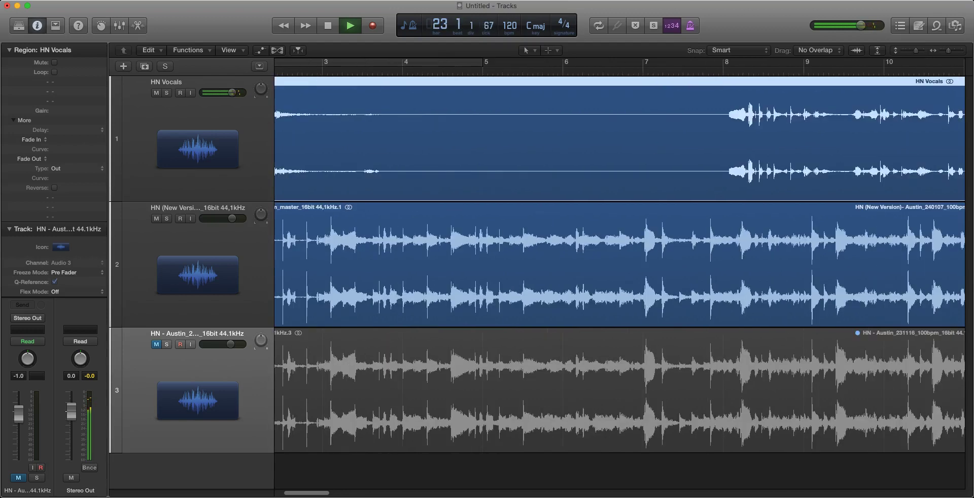
pyautogui.hscroll(-3, 619, 255)
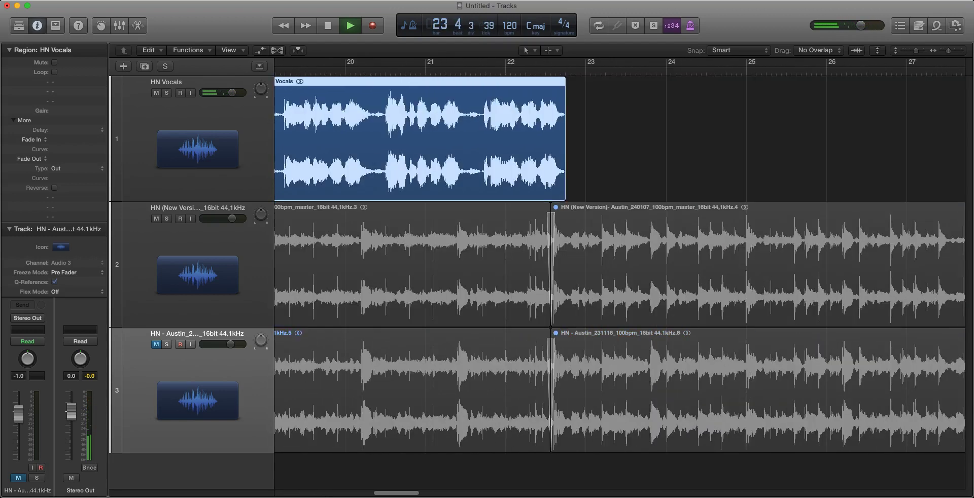
pyautogui.hscroll(5, 620, 263)
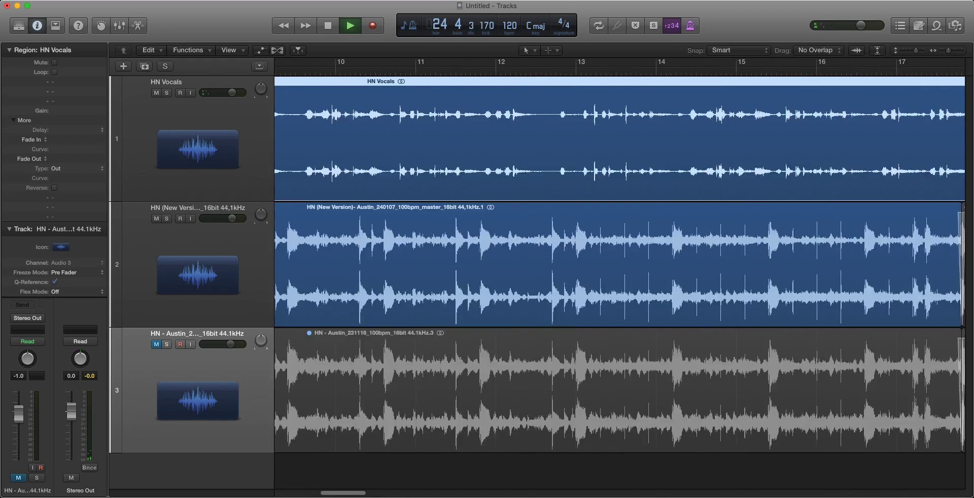
pyautogui.hscroll(3, 619, 264)
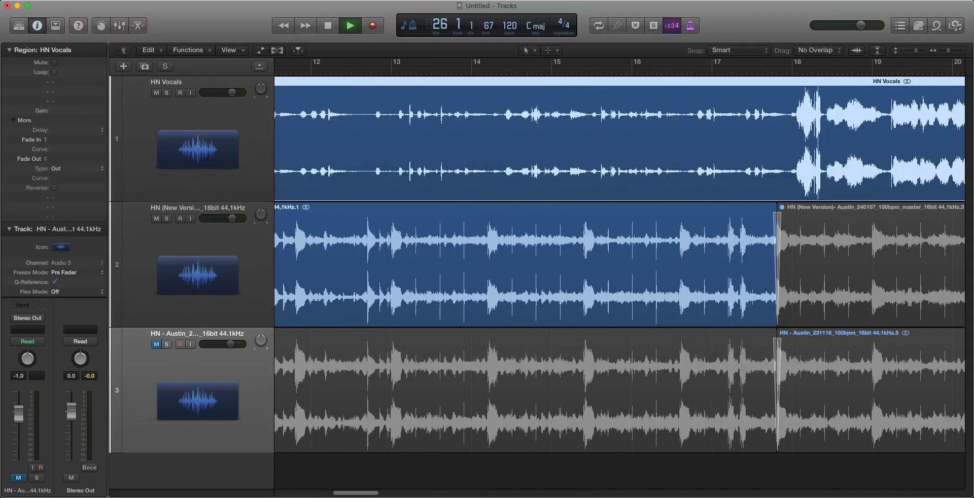
pyautogui.click(727, 71)
# Step: Mute track 2, unmute track 3 and drag HN Vocals slightly earlier, then audition it
pyautogui.click(156, 218)
pyautogui.click(156, 345)
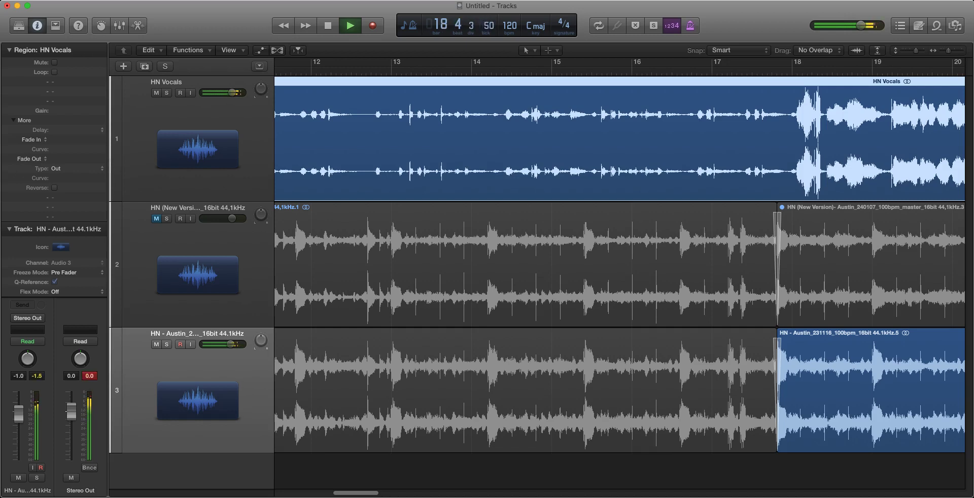
pyautogui.press('space')
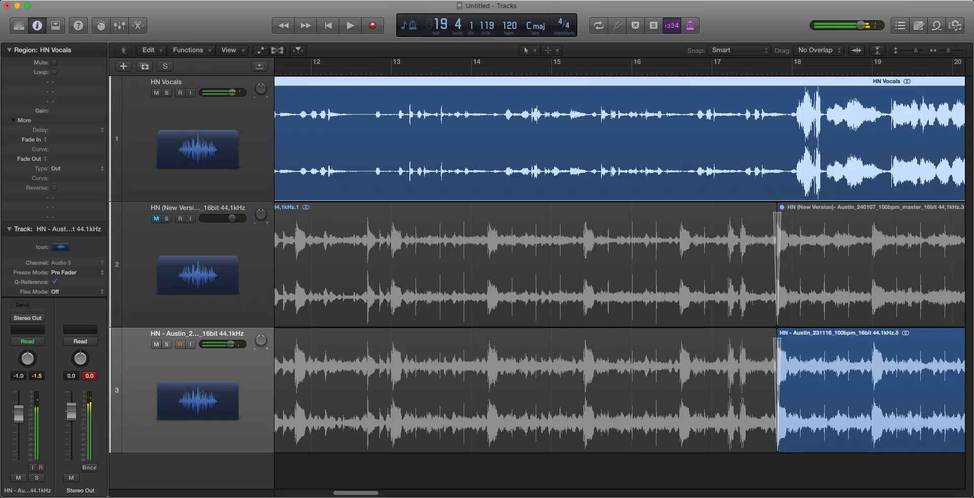
pyautogui.moveTo(806, 142); pyautogui.dragTo(803, 143)
pyautogui.press('space')
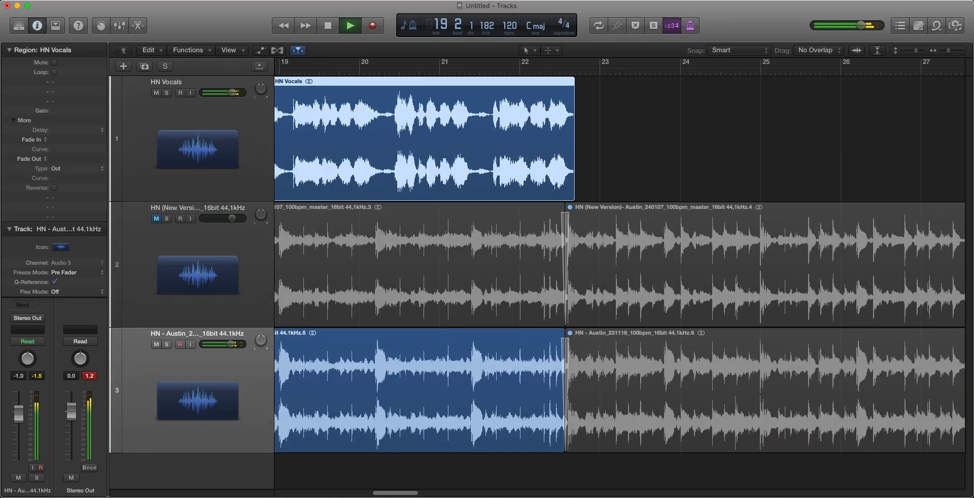
pyautogui.press('space')
# Step: Review playback from bar 16 and set the project tempo to 100 bpm
pyautogui.hscroll(-10, 619, 264)
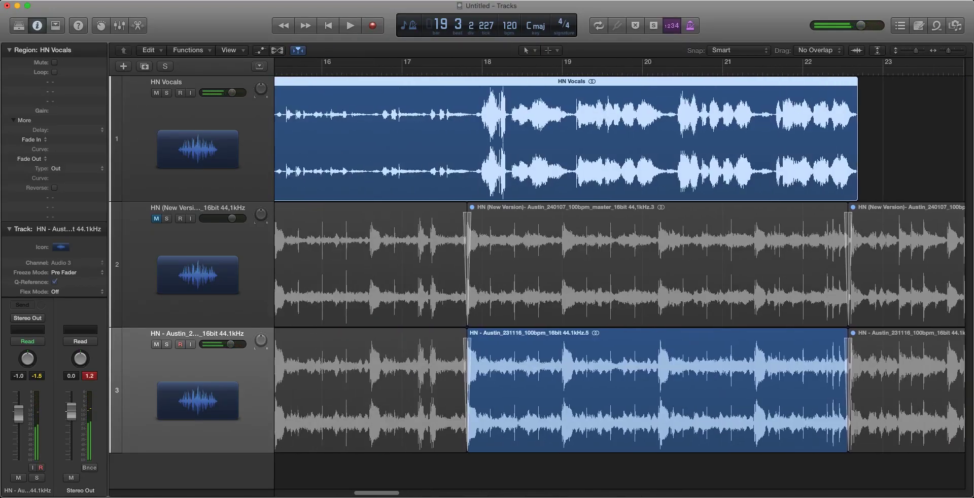
pyautogui.hscroll(-3, 619, 264)
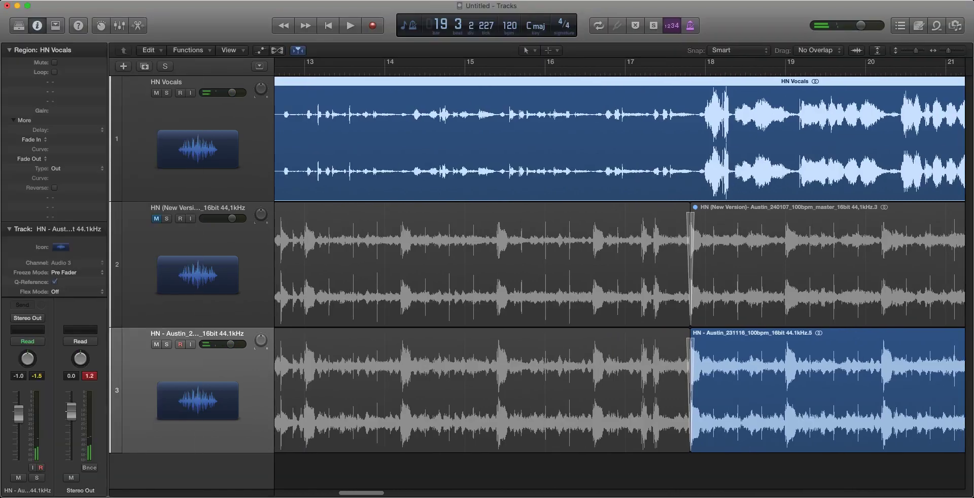
pyautogui.press('space')
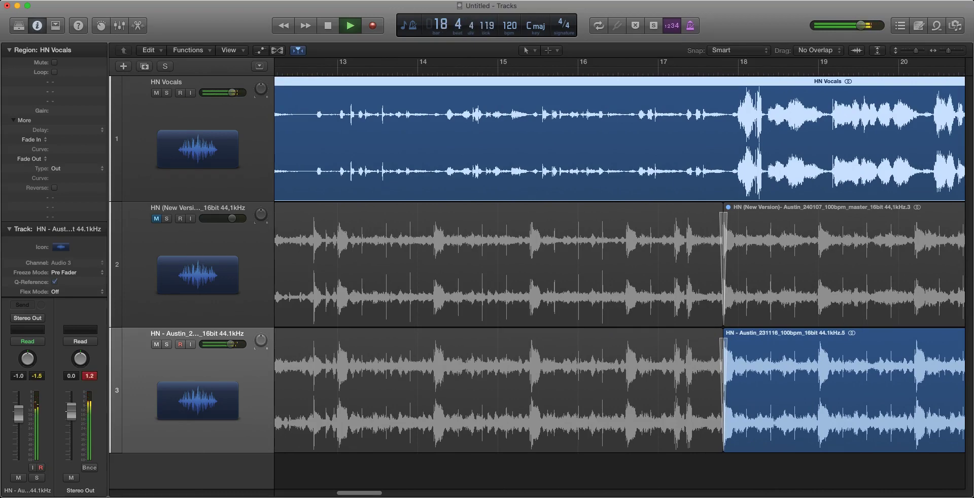
pyautogui.press('space')
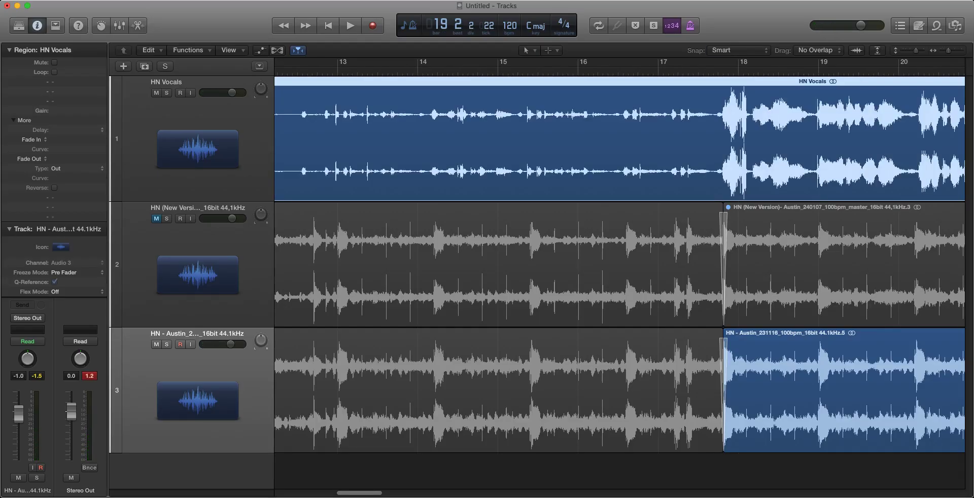
pyautogui.press('space')
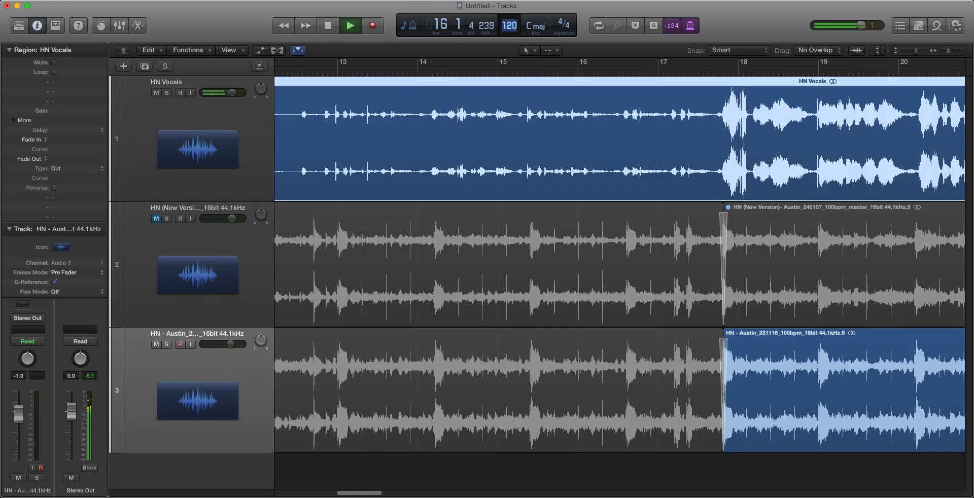
pyautogui.write('100')
pyautogui.press('Return')
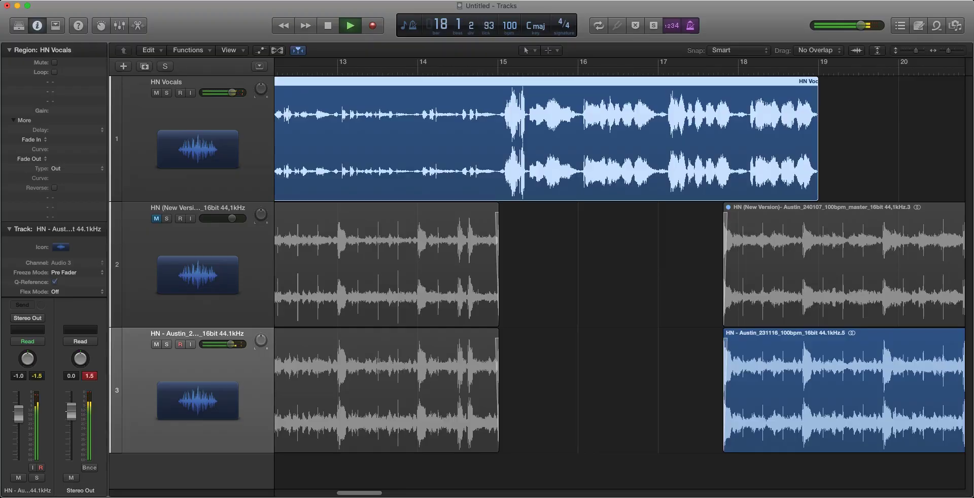
# Step: Stop playback and select the short middle regions near bar 18 on tracks 2 and 3
pyautogui.hscroll(-8, 619, 256)
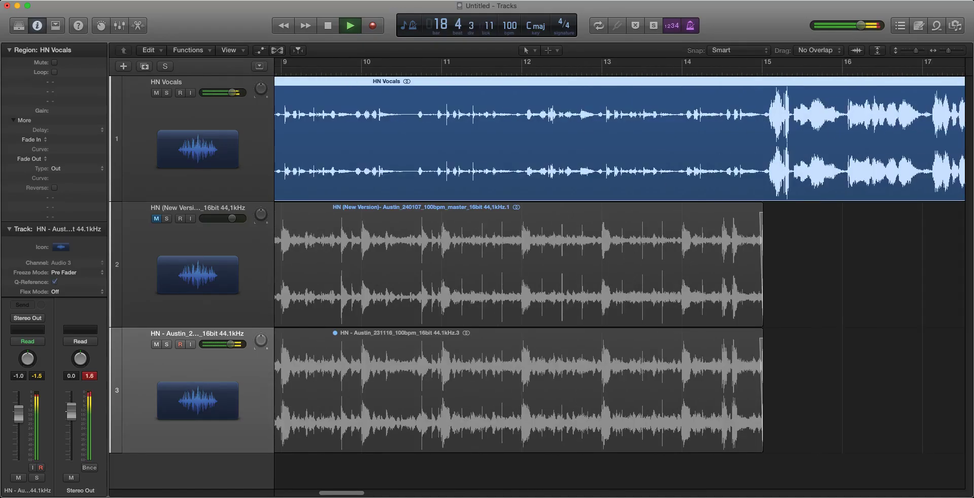
pyautogui.press('super+Left')
pyautogui.press('super+Left')
pyautogui.press('super+Left')
pyautogui.press('super+Left')
pyautogui.press('super+Left')
pyautogui.press('super+Left')
pyautogui.press('super+Left')
pyautogui.press('super+Left')
pyautogui.press('super+Left')
pyautogui.press('super+Left')
pyautogui.press('super+Left')
pyautogui.press('super+Left')
pyautogui.press('super+Left')
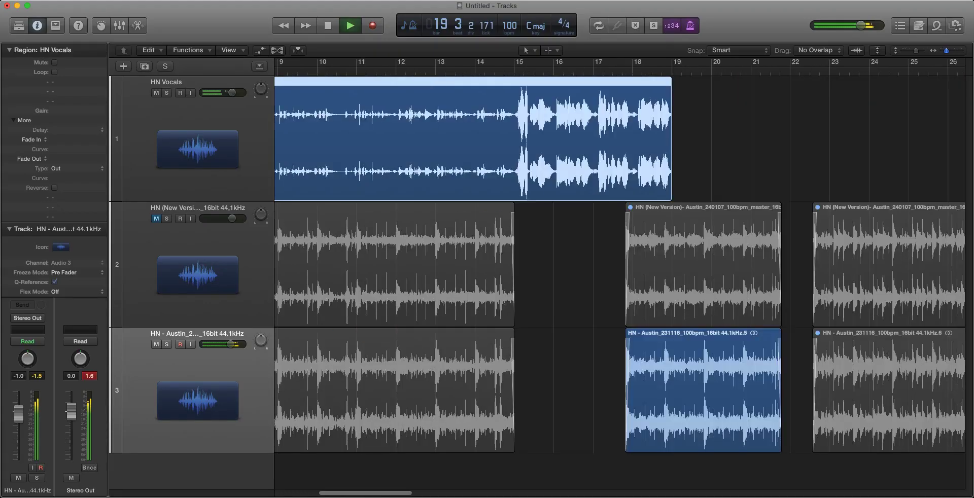
pyautogui.press('super+Right')
pyautogui.press('super+Right')
pyautogui.press('super+Right')
pyautogui.press('super+Right')
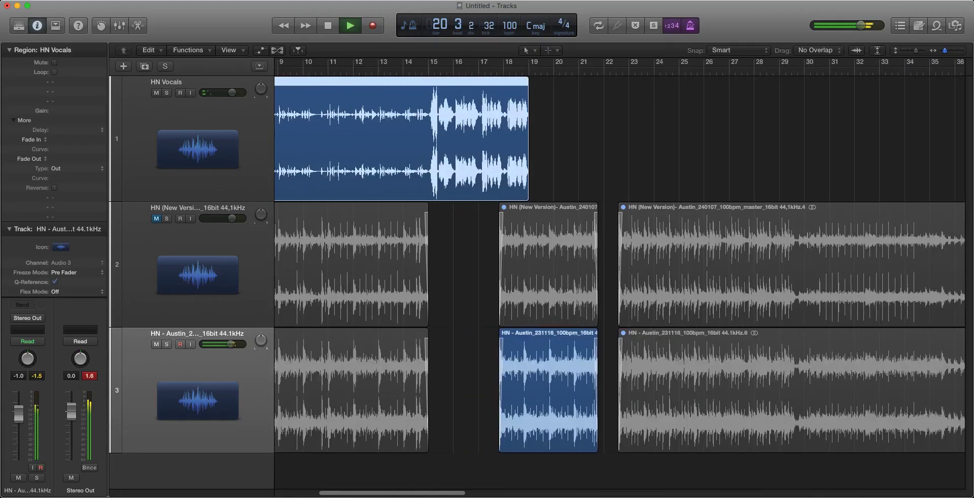
pyautogui.hscroll(-10, 619, 255)
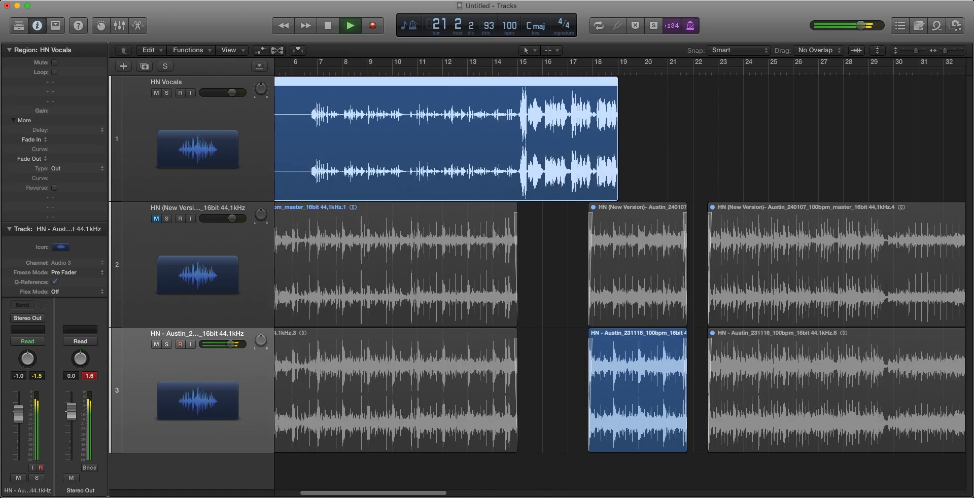
pyautogui.press('space')
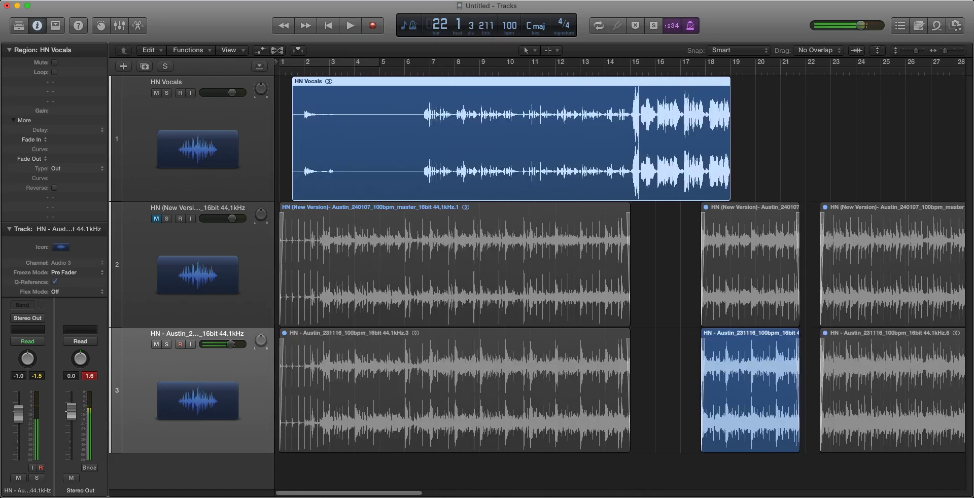
pyautogui.click(749, 264)
pyautogui.keyDown('shift'); pyautogui.click(749, 390); pyautogui.keyUp('shift')
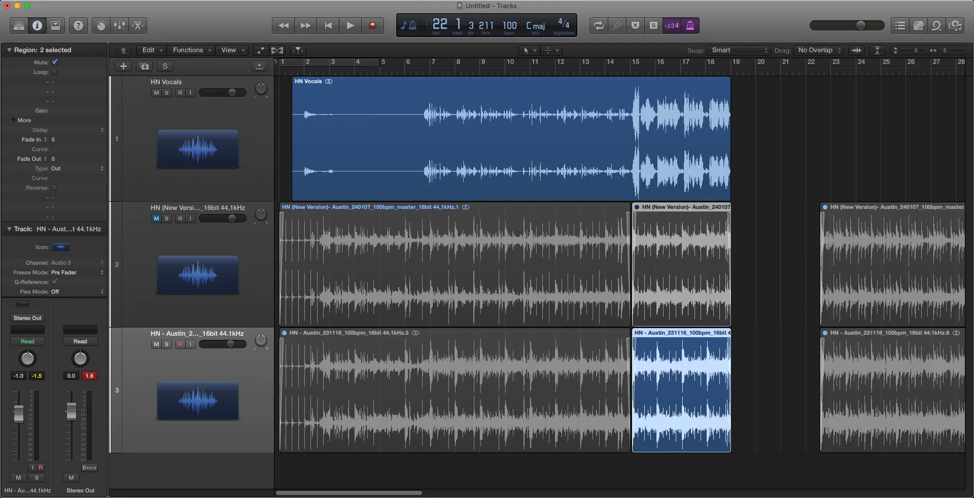
# Step: Drag the last regions of tracks 2 and 3 left so they start just after bar 19
pyautogui.moveTo(781, 294); pyautogui.dragTo(852, 370)
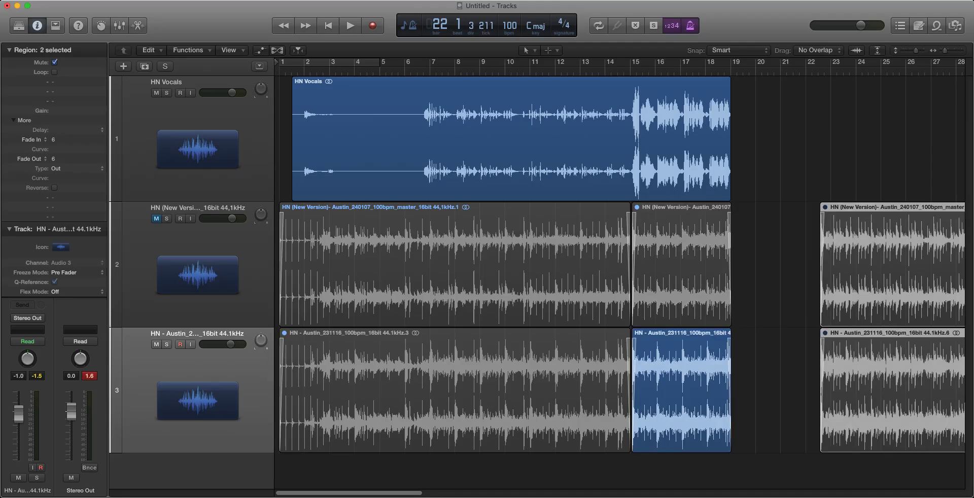
pyautogui.moveTo(852, 304); pyautogui.dragTo(777, 304)
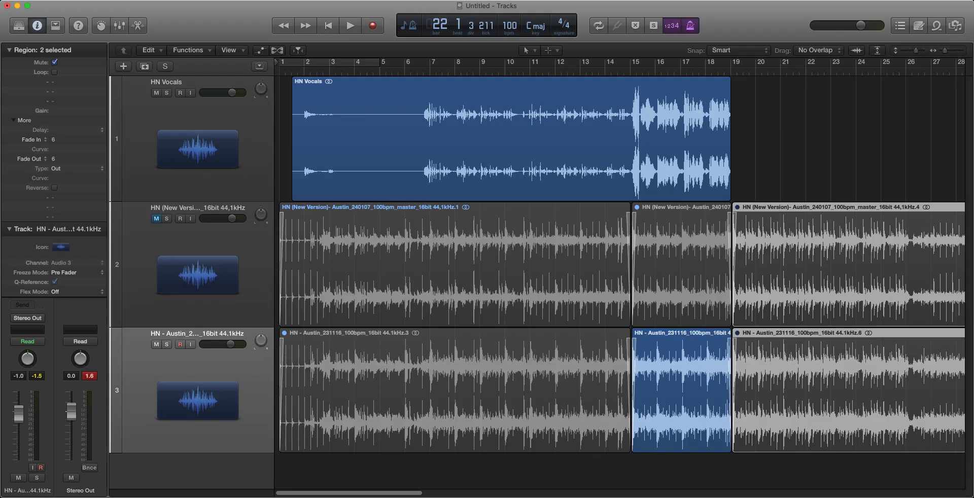
pyautogui.moveTo(944, 50); pyautogui.dragTo(949, 50)
pyautogui.hscroll(1, 620, 264)
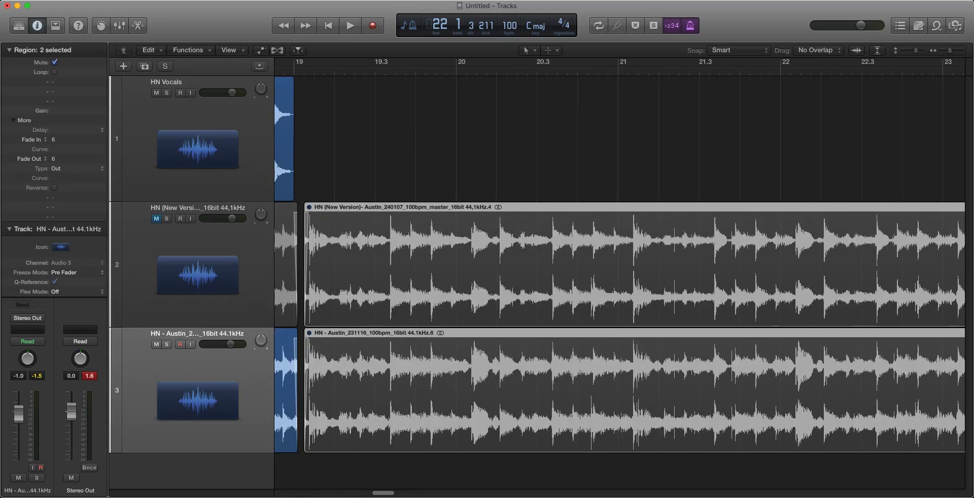
pyautogui.hscroll(-12, 620, 264)
pyautogui.hscroll(-14, 619, 264)
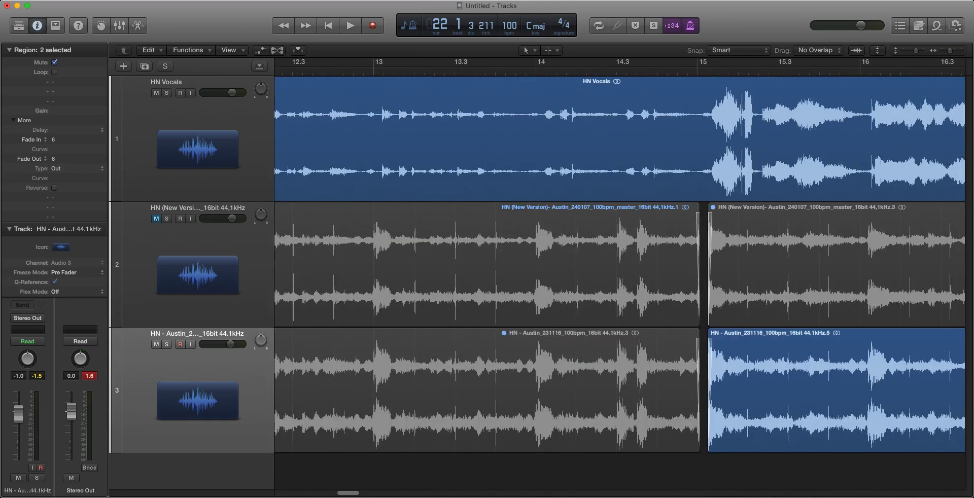
# Step: Move the split pieces on tracks 2 and 3 left so they start at bar 15
pyautogui.click(659, 470)
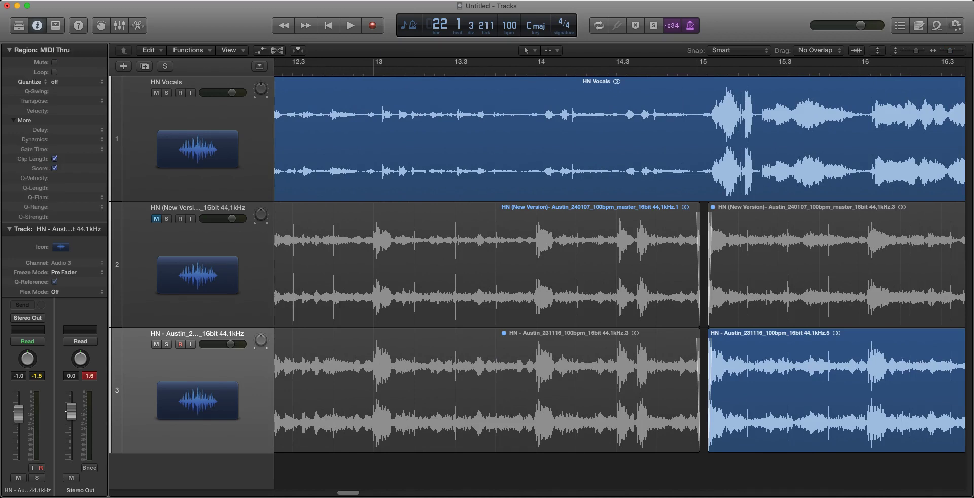
pyautogui.click(791, 383)
pyautogui.keyDown('shift'); pyautogui.click(791, 274); pyautogui.keyUp('shift')
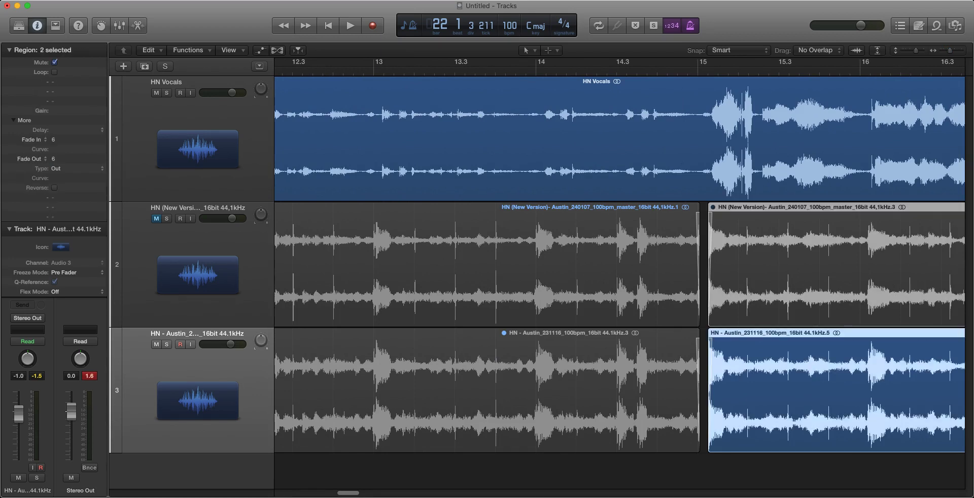
pyautogui.moveTo(709, 442); pyautogui.dragTo(705, 442)
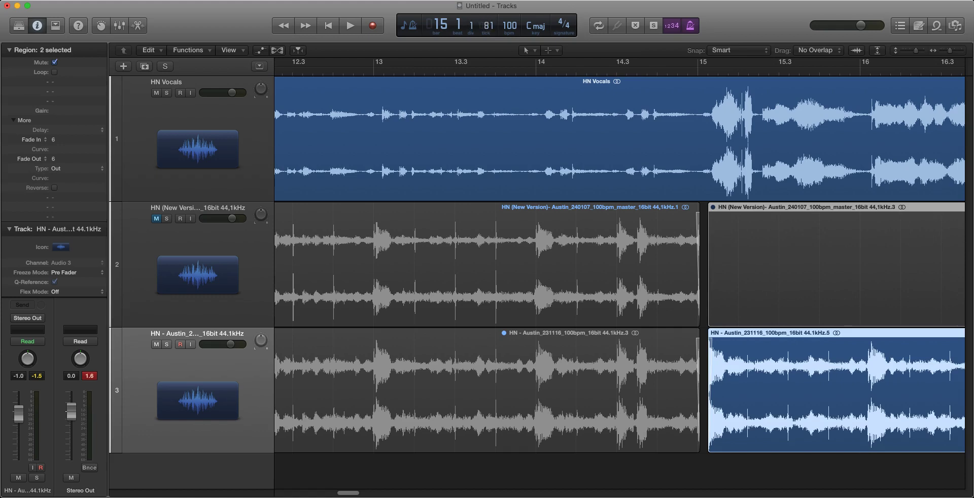
pyautogui.moveTo(704, 442); pyautogui.dragTo(702, 442)
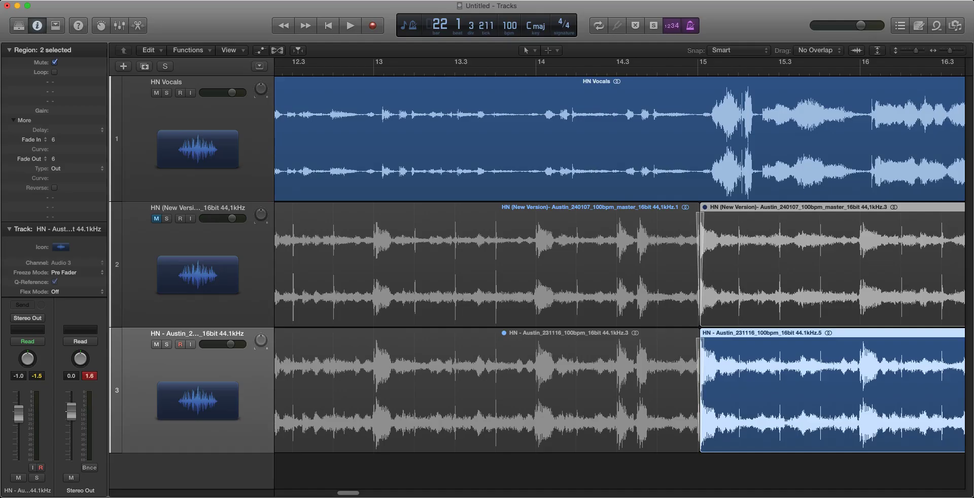
pyautogui.click(703, 470)
# Step: Slide the two muted regions after bar 19 left to close the gap, and shrink track height
pyautogui.hscroll(10, 620, 264)
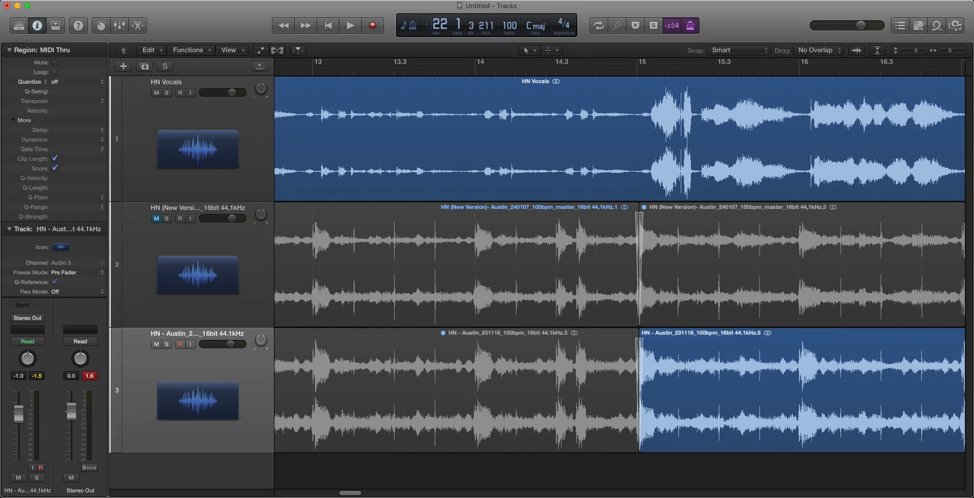
pyautogui.hscroll(17, 619, 263)
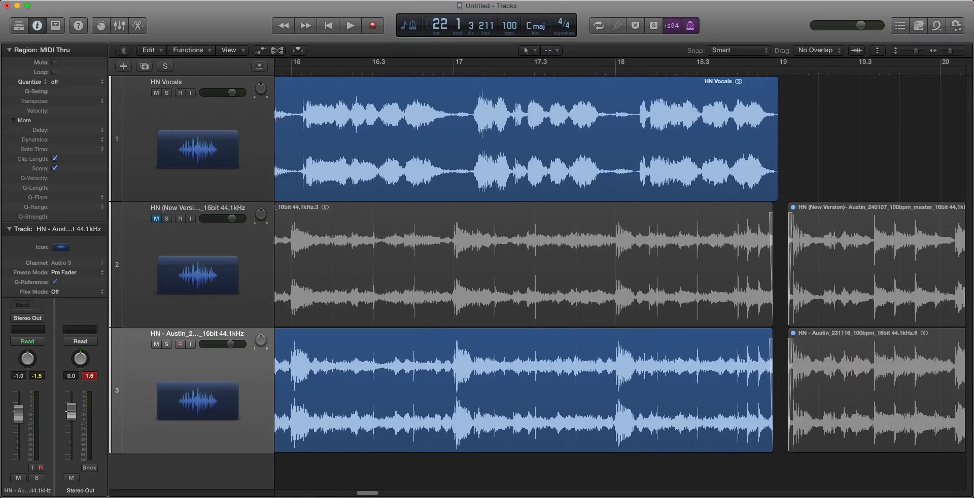
pyautogui.moveTo(831, 167); pyautogui.dragTo(852, 378)
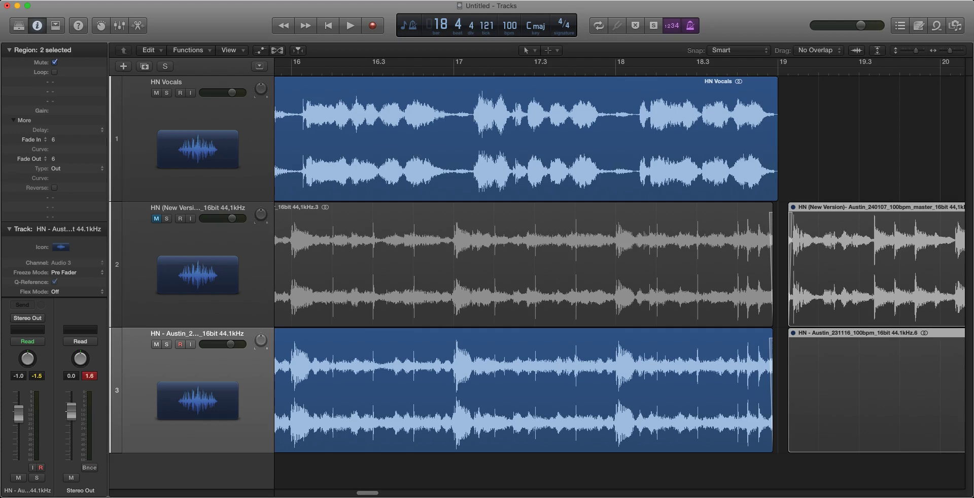
pyautogui.moveTo(852, 378); pyautogui.dragTo(837, 378)
pyautogui.click(837, 471)
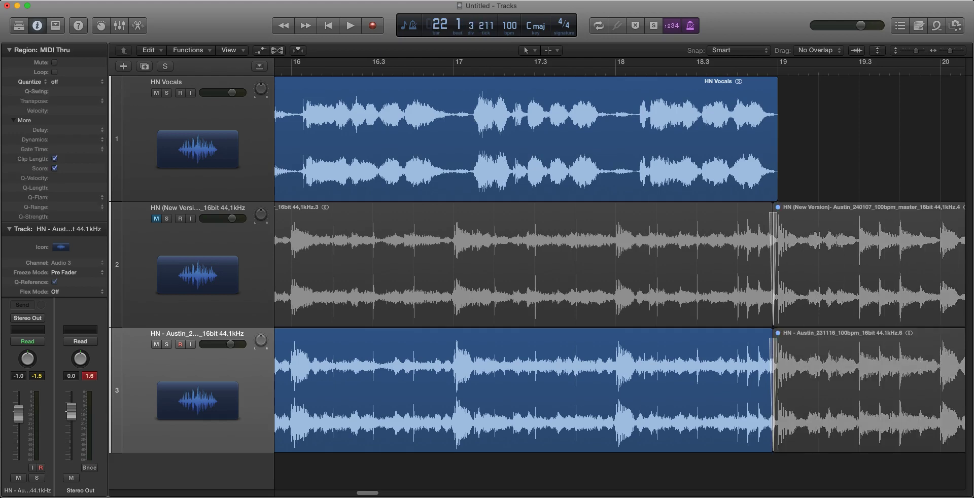
pyautogui.hscroll(-15, 619, 264)
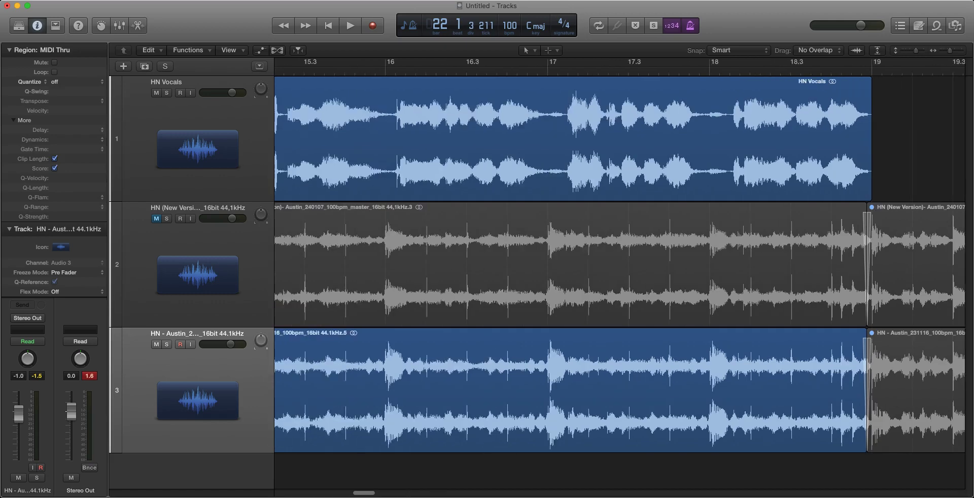
pyautogui.hscroll(-5, 619, 264)
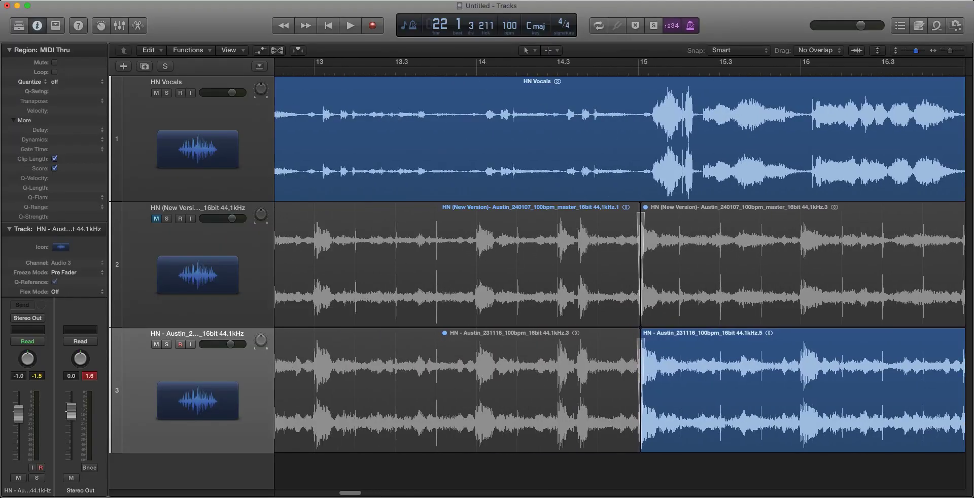
pyautogui.moveTo(916, 50); pyautogui.dragTo(913, 50)
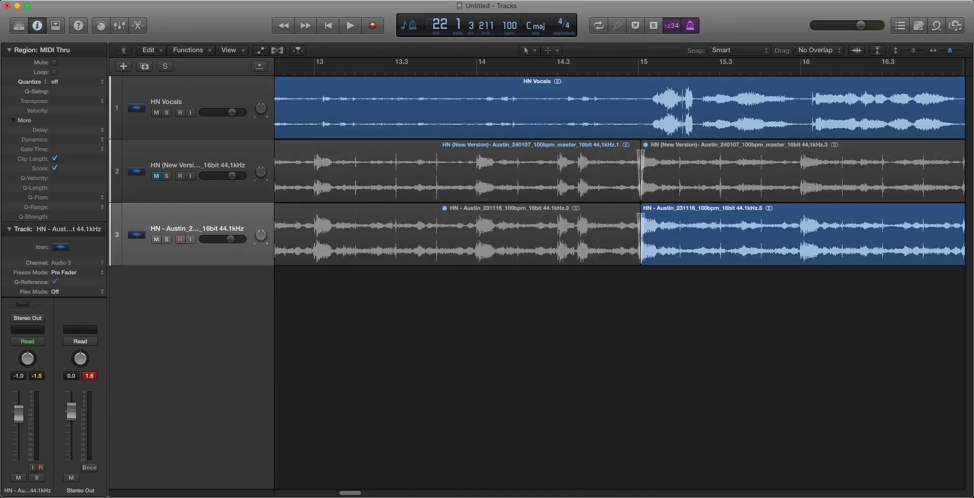
# Step: Zoom out to bars 13–20 and play the arrangement from bar 14
pyautogui.press('super+Left')
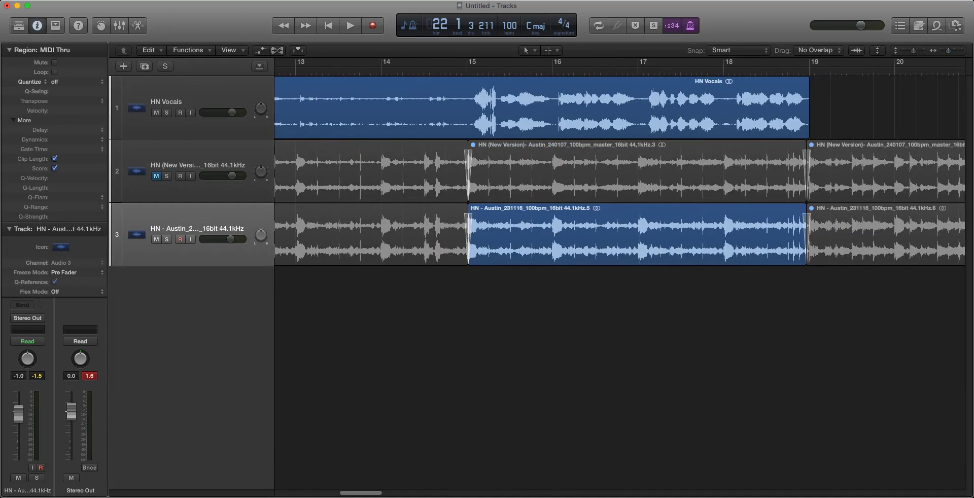
pyautogui.click(425, 71)
pyautogui.press('space')
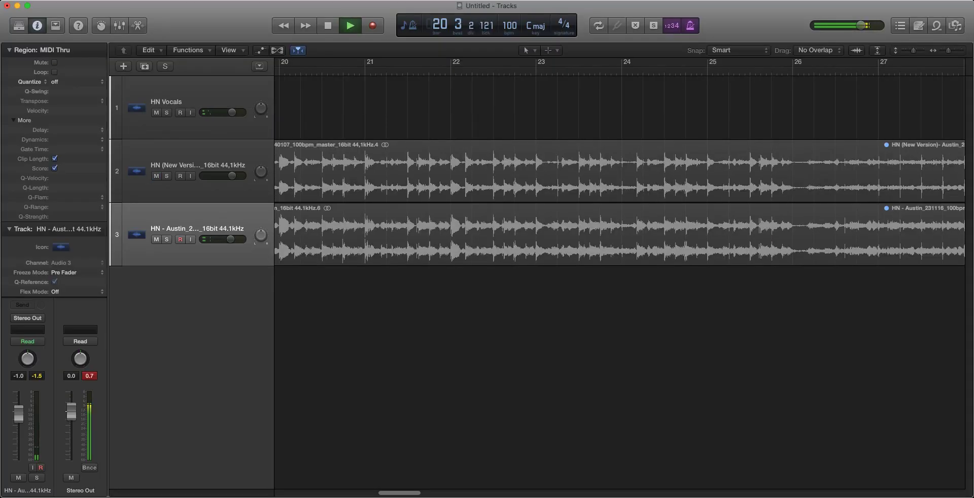
pyautogui.hscroll(-10, 619, 277)
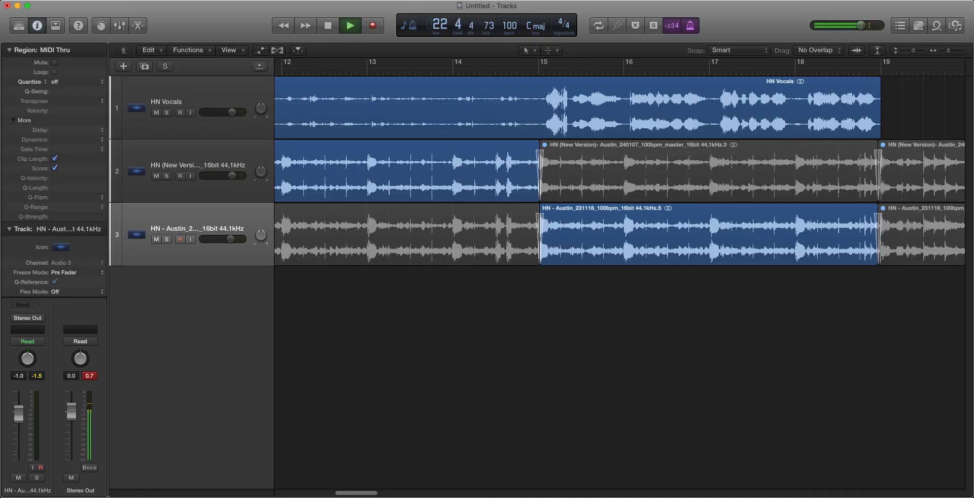
# Step: Unmute the track 2 region at bar 19 with the Mute tool, then select the HN Vocals track
pyautogui.press('t')
pyautogui.press('m')
pyautogui.click(921, 171)
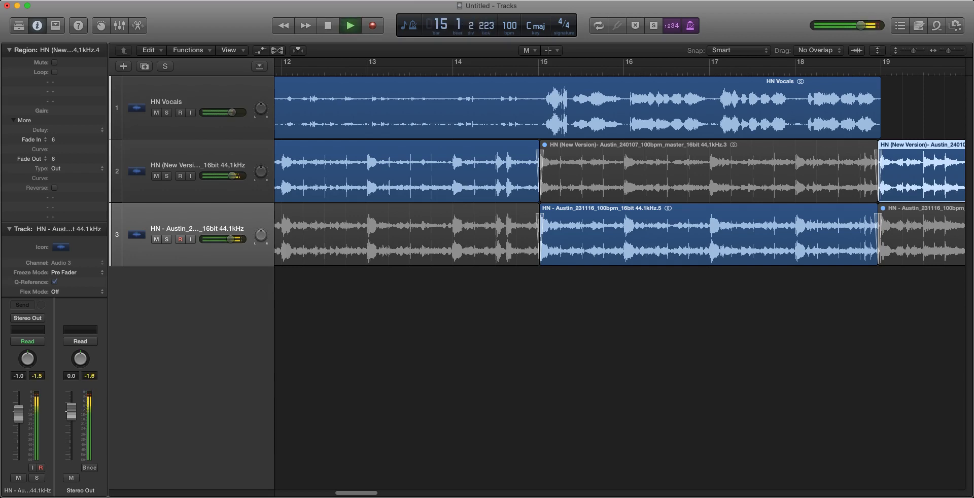
pyautogui.click(577, 107)
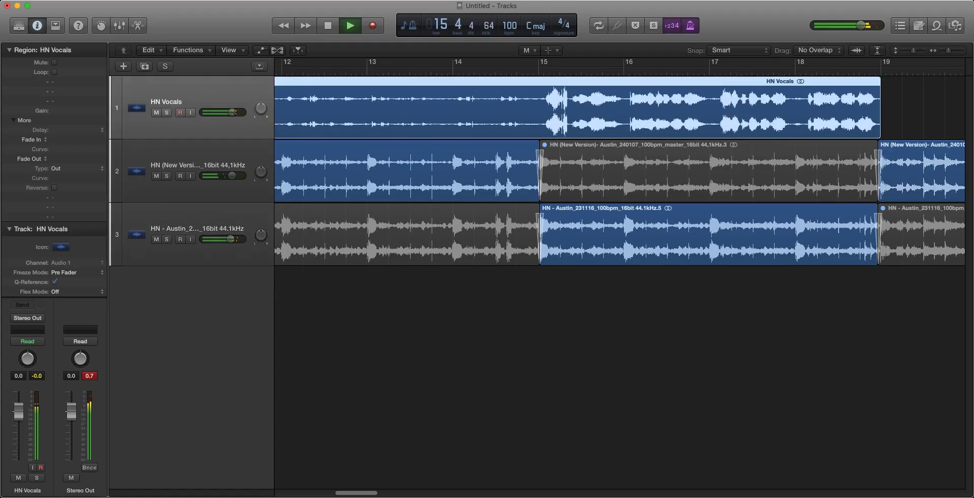
# Step: Stop playback and switch to the Scissors tool
pyautogui.press('space')
pyautogui.hscroll(-4, 619, 171)
pyautogui.hscroll(-3, 619, 171)
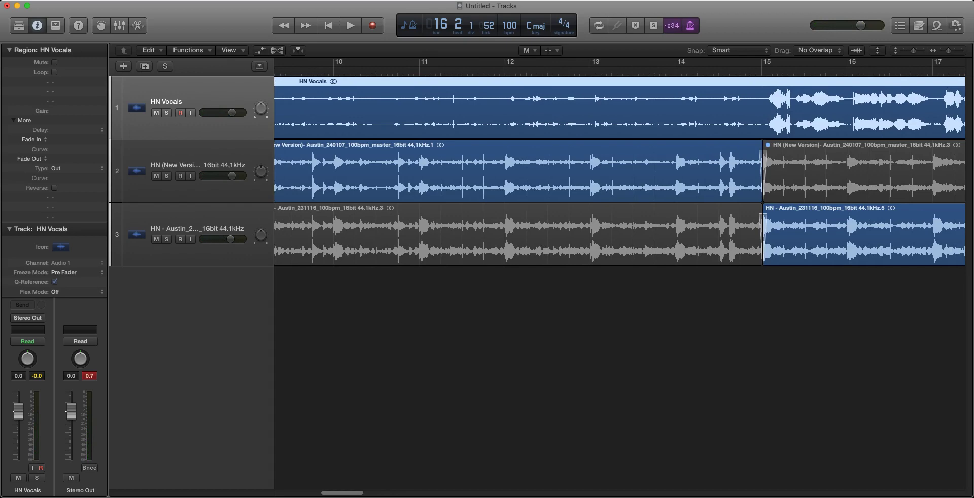
pyautogui.press('t')
pyautogui.press('i')
pyautogui.hscroll(-20, 619, 171)
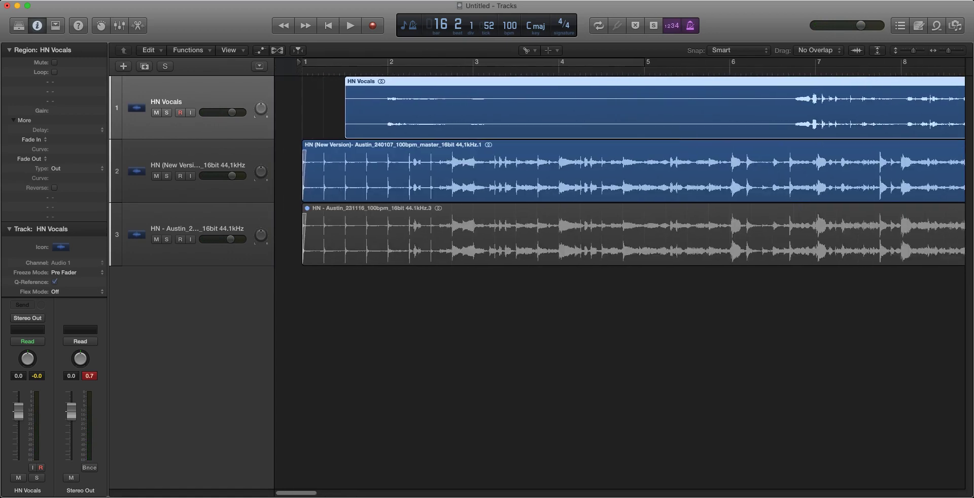
pyautogui.hscroll(-2, 623, 170)
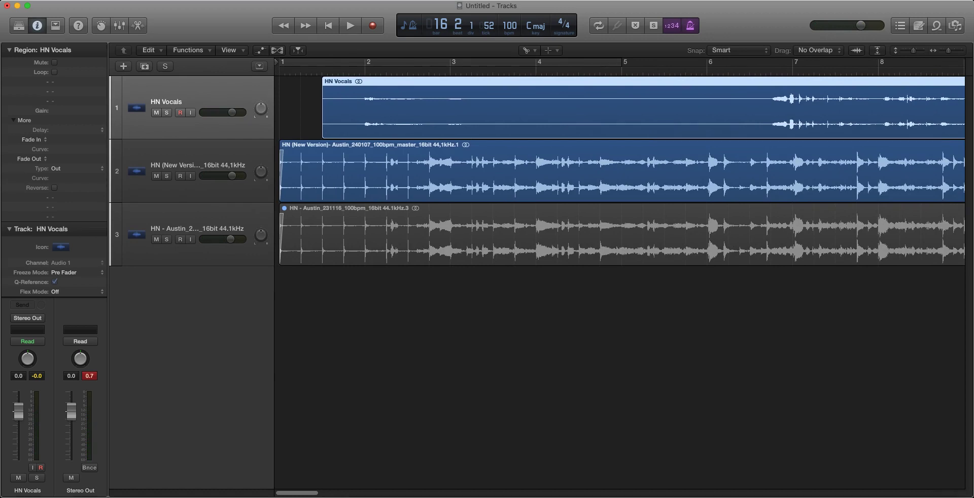
pyautogui.hscroll(10, 618, 170)
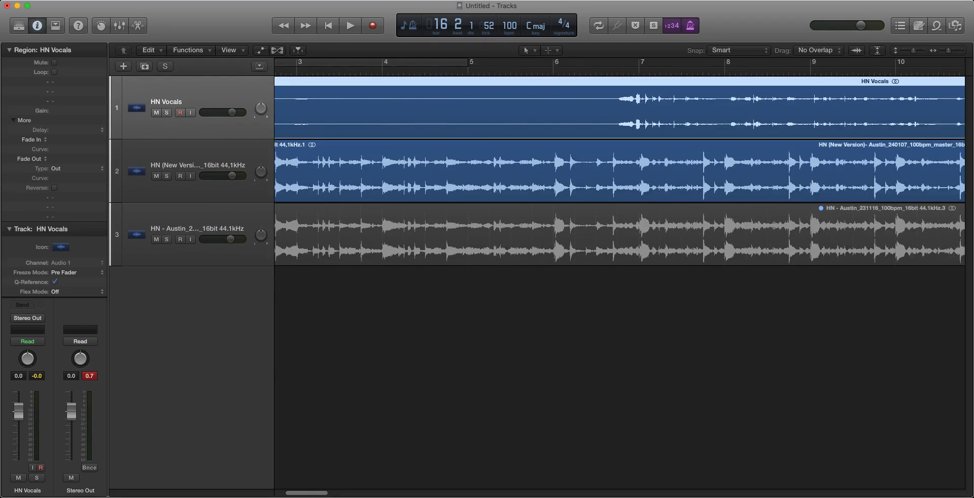
# Step: Redo the splits at bars 15 and 19, then undo the last vocal region change
pyautogui.press('super+shift+z')
pyautogui.hscroll(3, 618, 171)
pyautogui.press('super+shift+z')
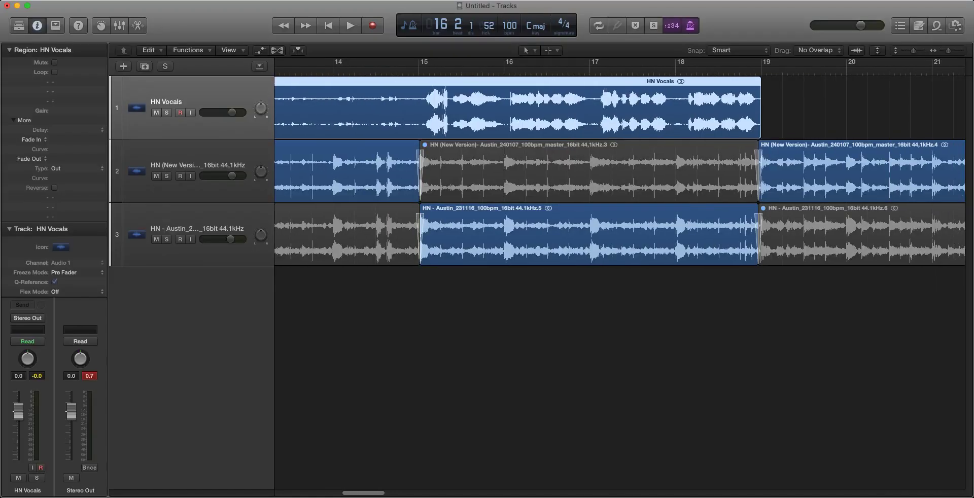
pyautogui.press('space')
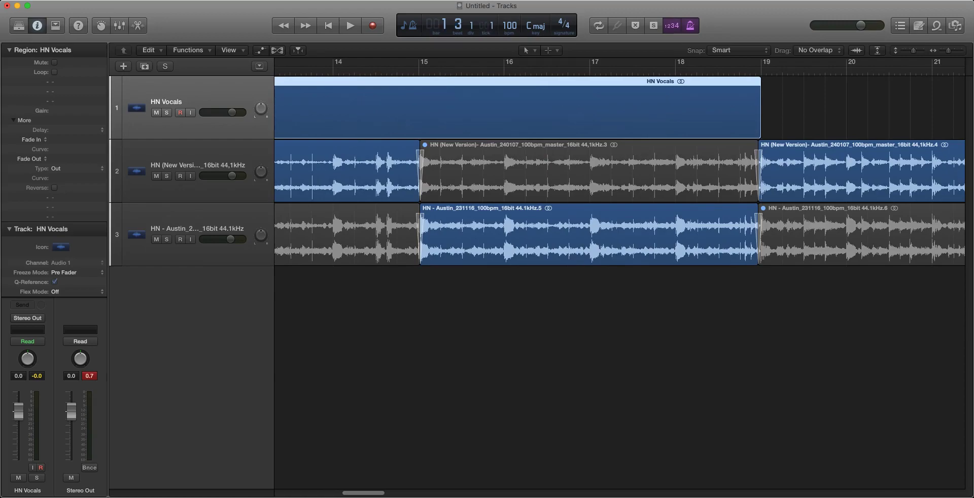
pyautogui.press('super+z')
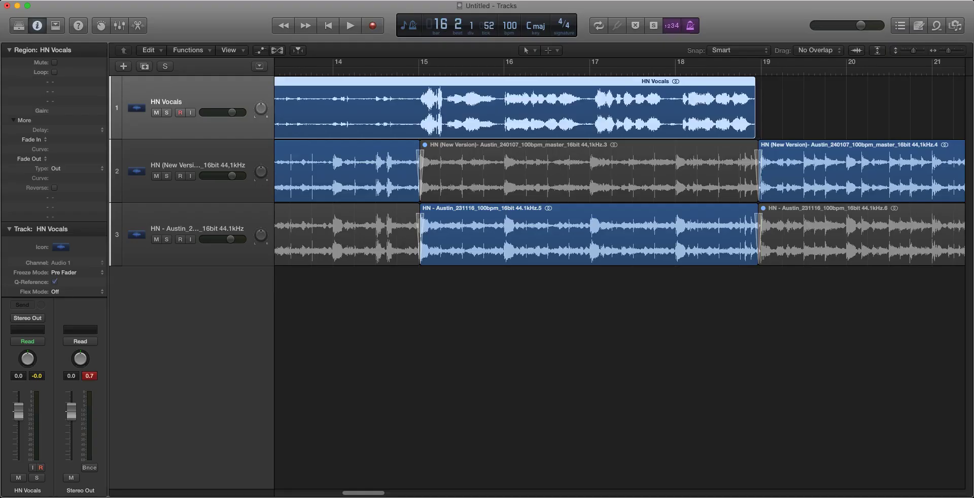
pyautogui.hscroll(-13, 618, 171)
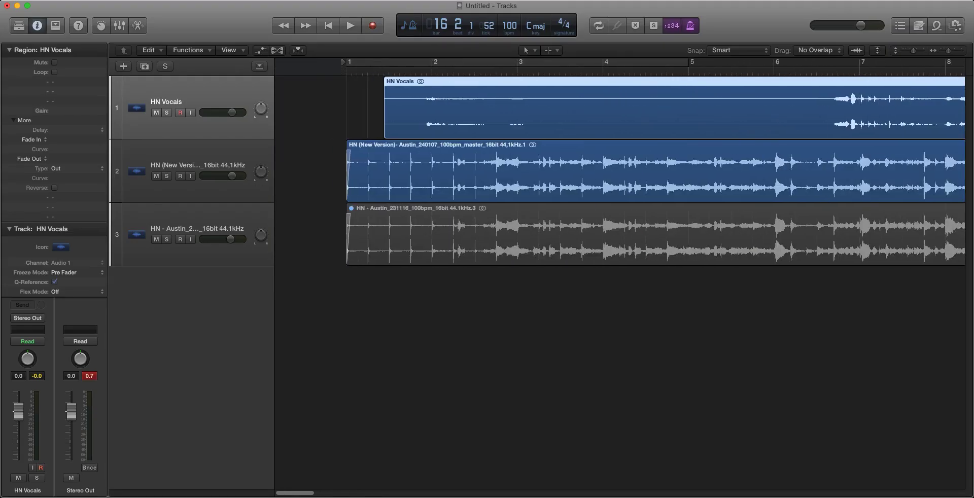
pyautogui.hscroll(5, 618, 170)
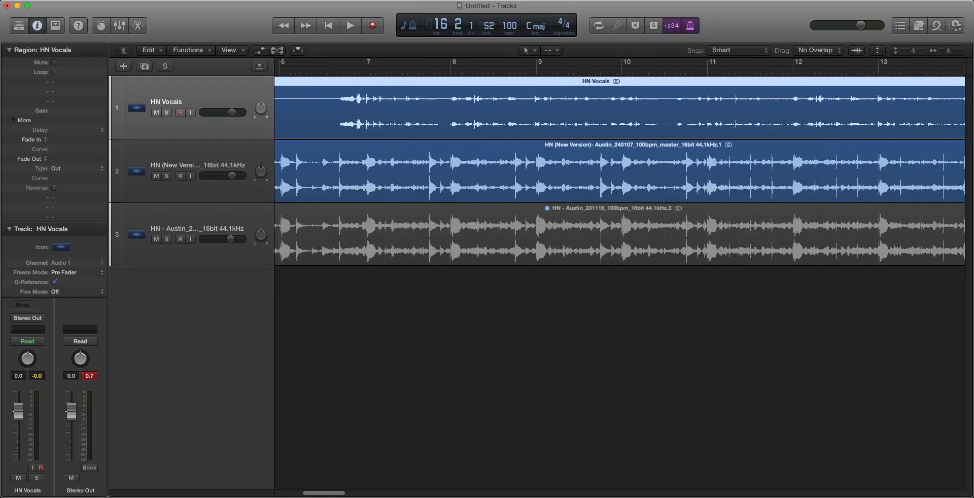
pyautogui.hscroll(4, 619, 170)
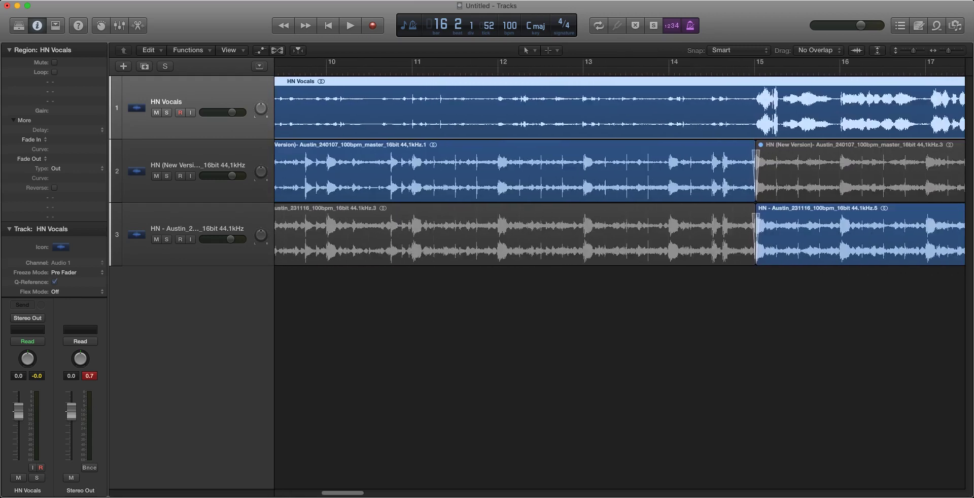
pyautogui.hscroll(2, 619, 170)
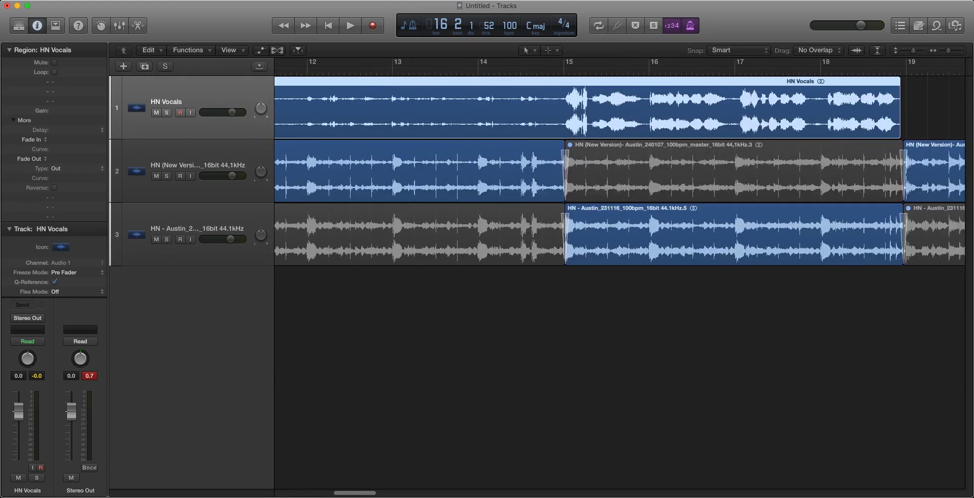
# Step: Play the comp briefly from bar 14 to review it
pyautogui.click(526, 71)
pyautogui.press('space')
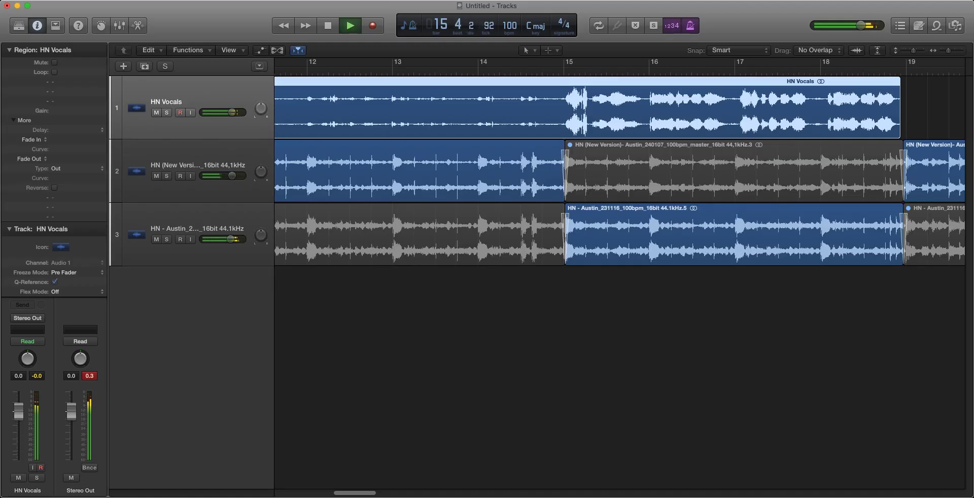
pyautogui.press('space')
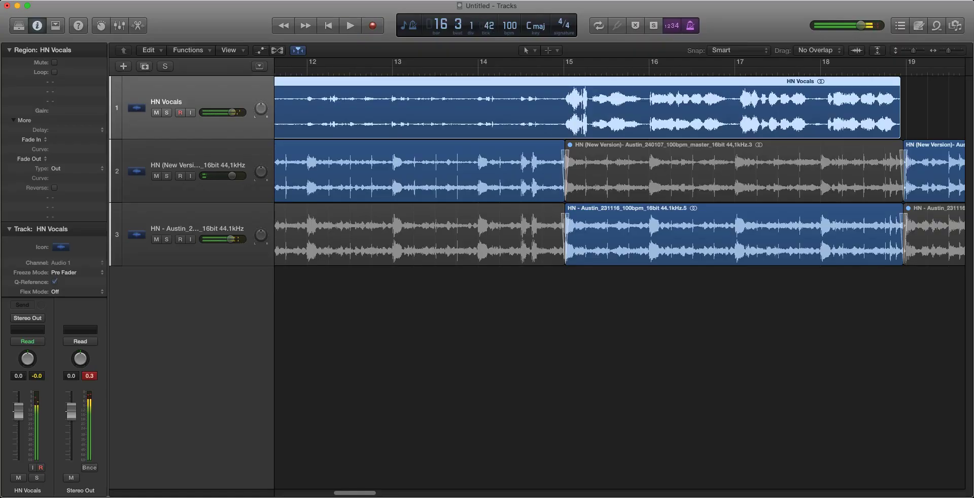
pyautogui.hscroll(-6, 619, 171)
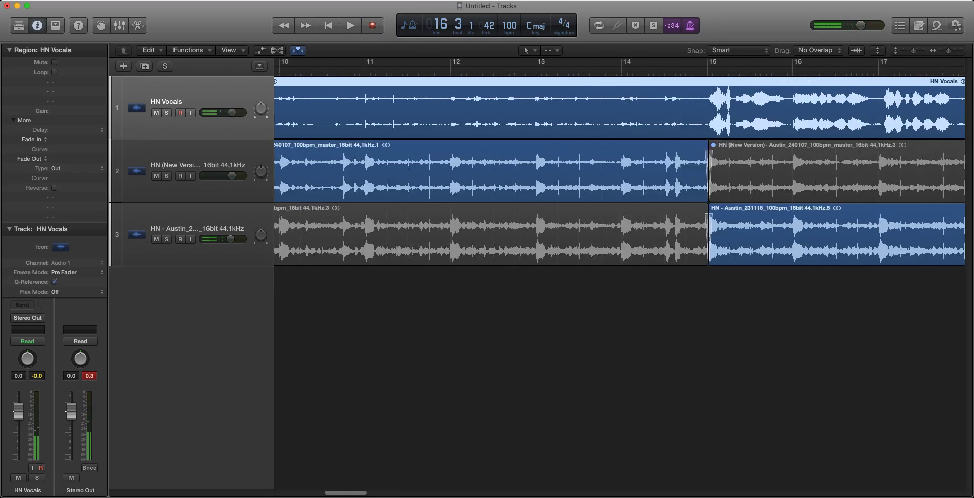
pyautogui.hscroll(-8, 619, 276)
pyautogui.hscroll(-3, 618, 168)
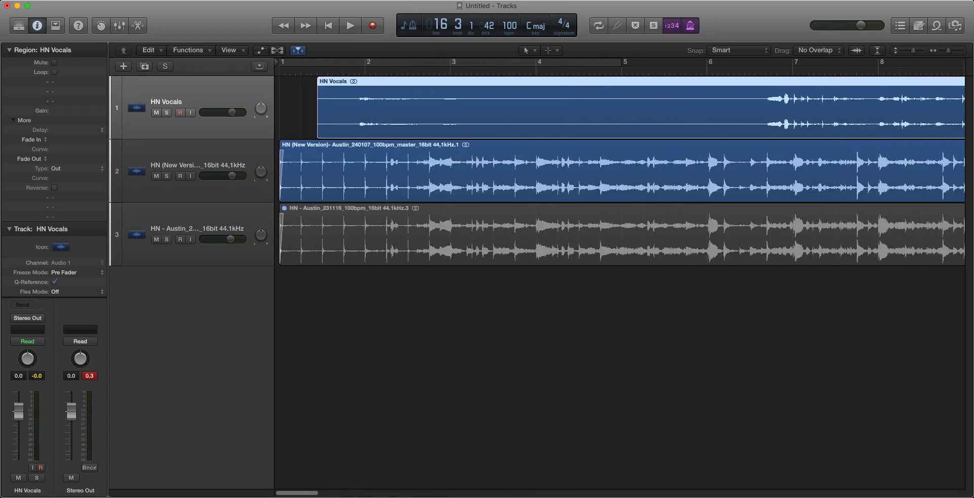
# Step: Nudge the HN Vocals region slightly later and play the song from the beginning
pyautogui.hotkey('alt', 'Right')
pyautogui.click(619, 355)
pyautogui.hscroll(20, 619, 355)
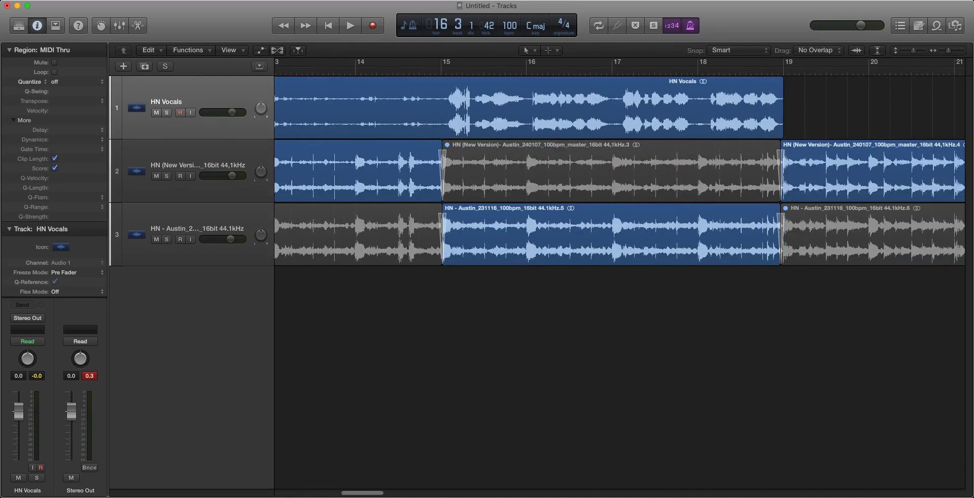
pyautogui.press('space')
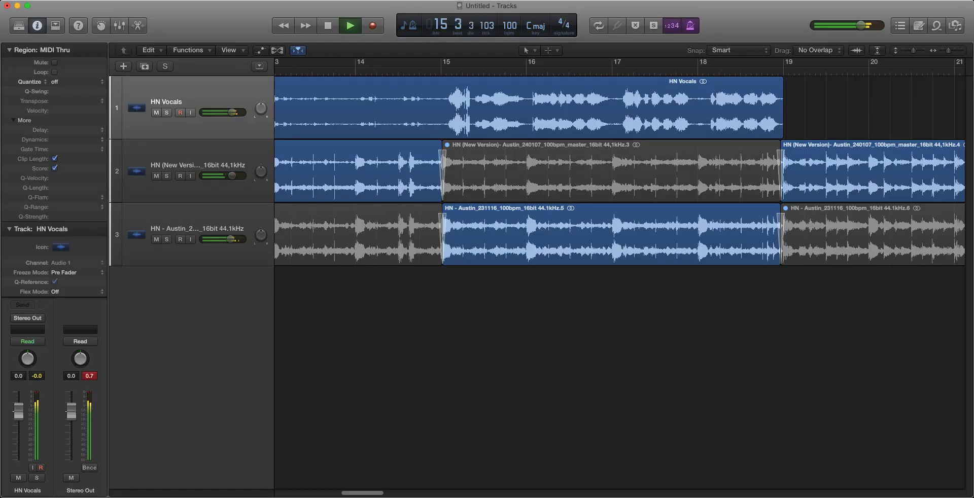
pyautogui.doubleClick(327, 25)
pyautogui.press('space')
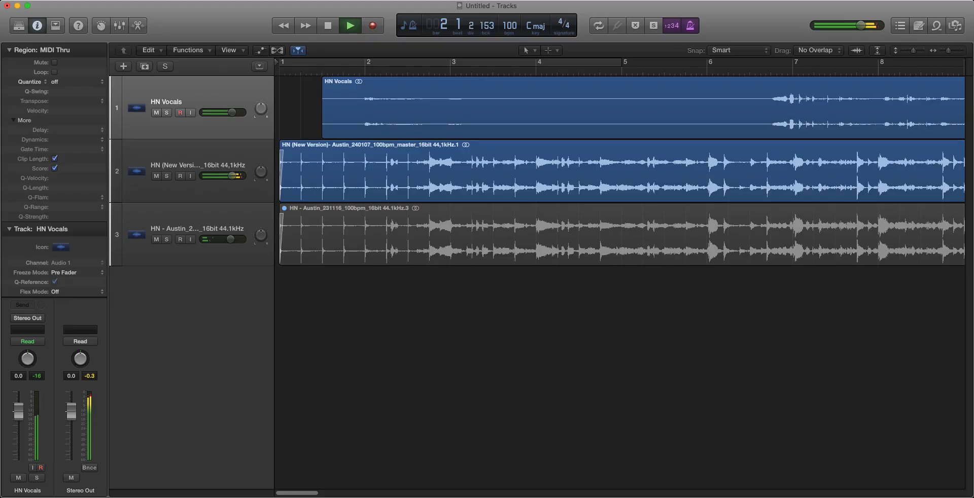
pyautogui.press('super+Left')
pyautogui.press('super+Left')
pyautogui.press('super+Left')
pyautogui.press('super+Left')
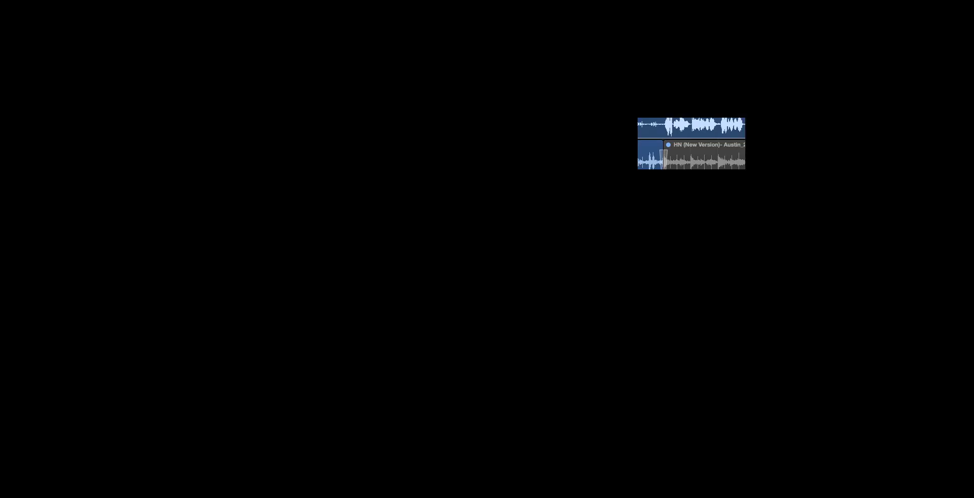
# Step: Split HN Vocals near bar 14.7, mute HN Vocals.1, and open the Mixer
pyautogui.click(656, 116)
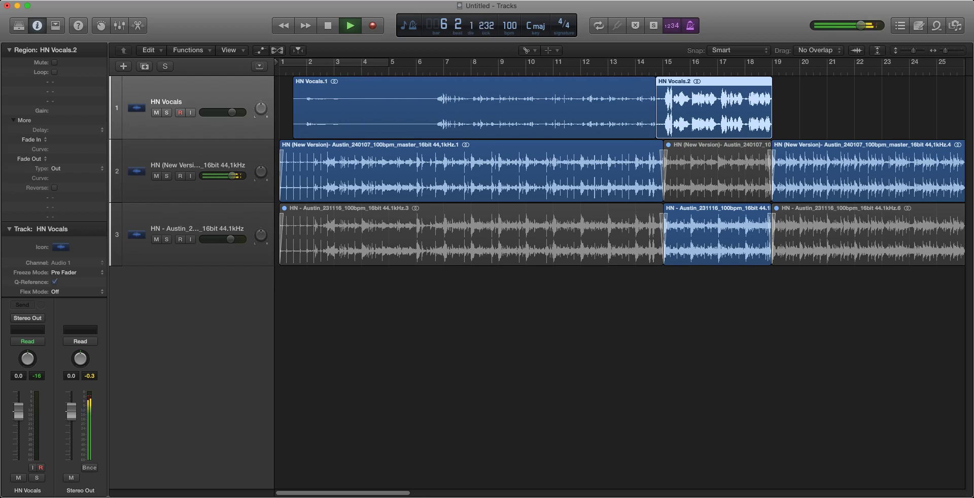
pyautogui.press('t')
pyautogui.press('m')
pyautogui.click(583, 110)
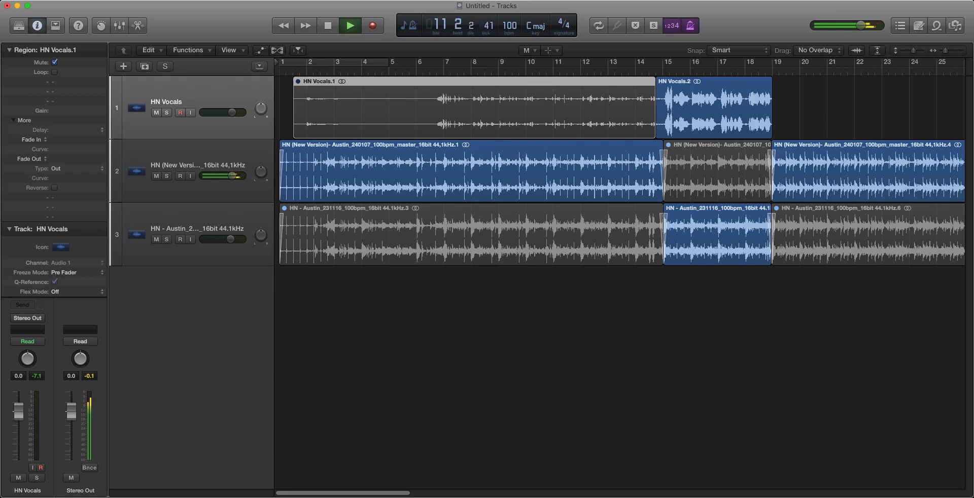
pyautogui.press('x')
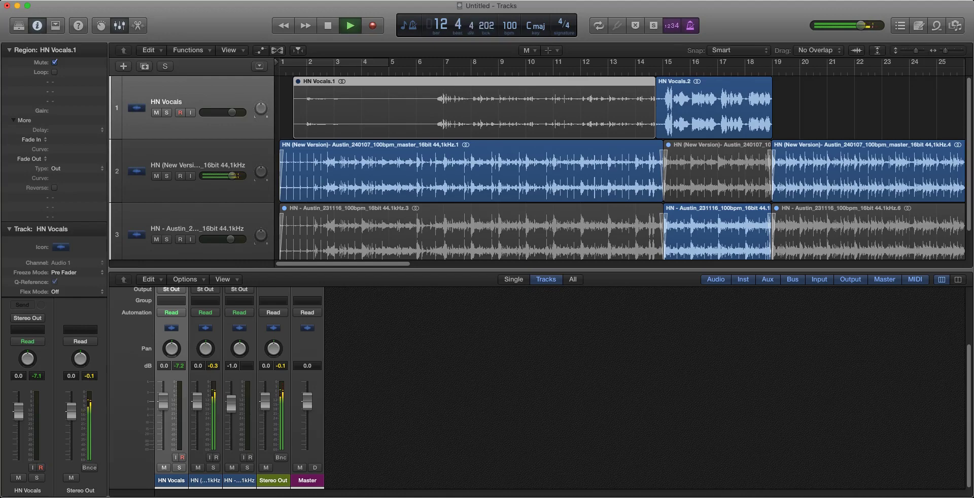
# Step: Enlarge the Mixer, stop playback, and zoom in on the HN Vocals split
pyautogui.moveTo(541, 270); pyautogui.dragTo(541, 191)
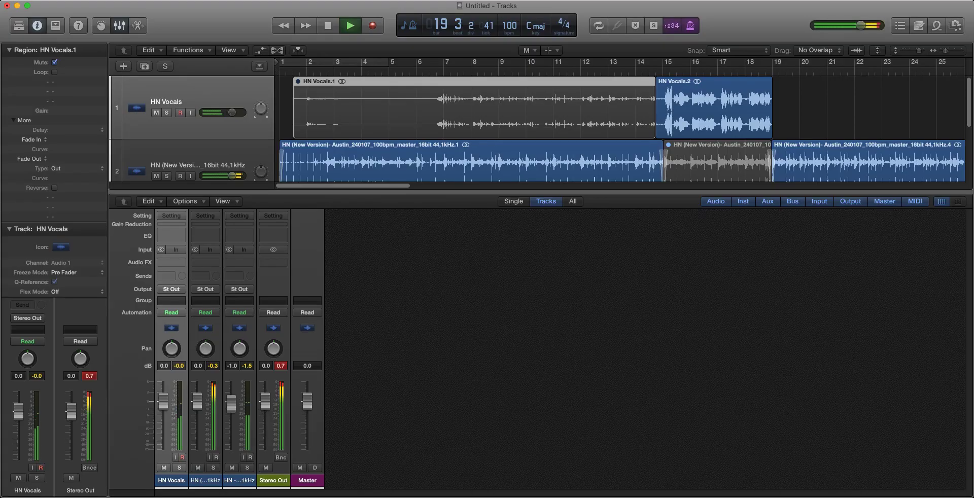
pyautogui.press('space')
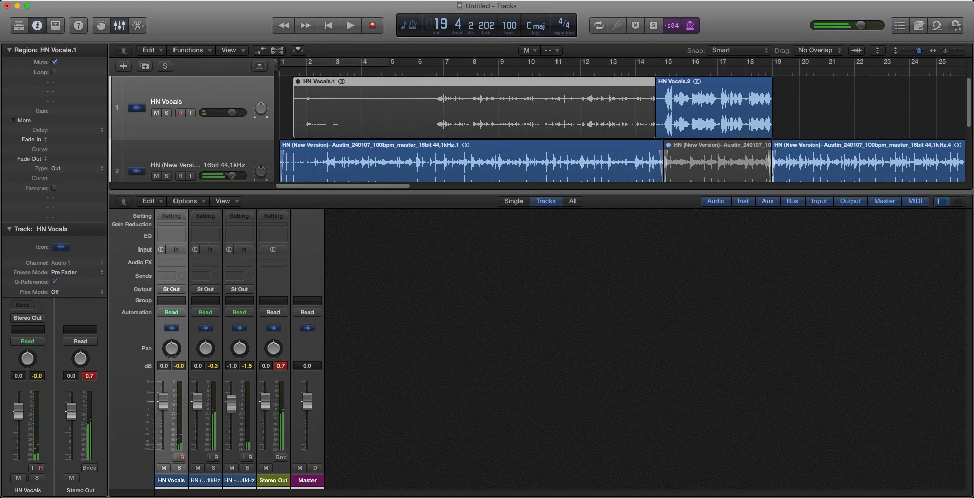
pyautogui.press('super+Down')
pyautogui.press('super+Down')
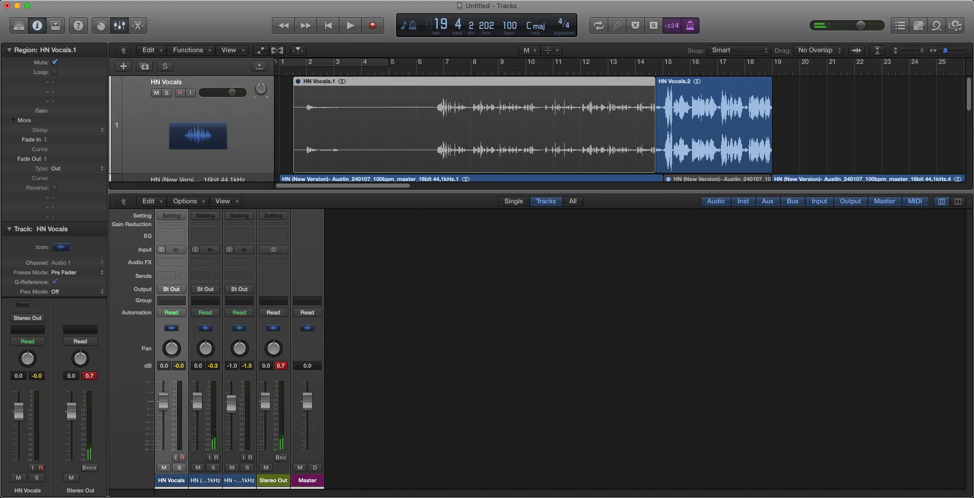
pyautogui.press('super+Right')
pyautogui.press('super+Right')
pyautogui.press('super+Right')
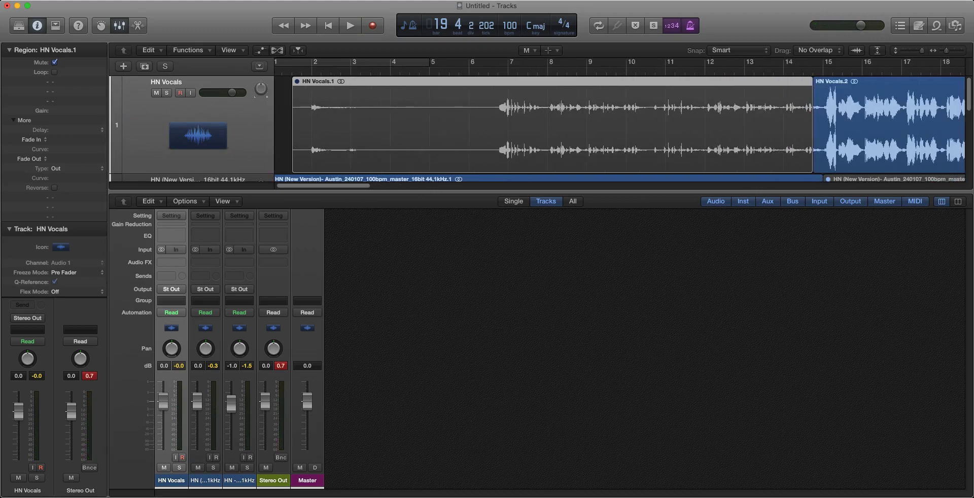
pyautogui.hscroll(3, 619, 123)
pyautogui.scroll(-2, 619, 124)
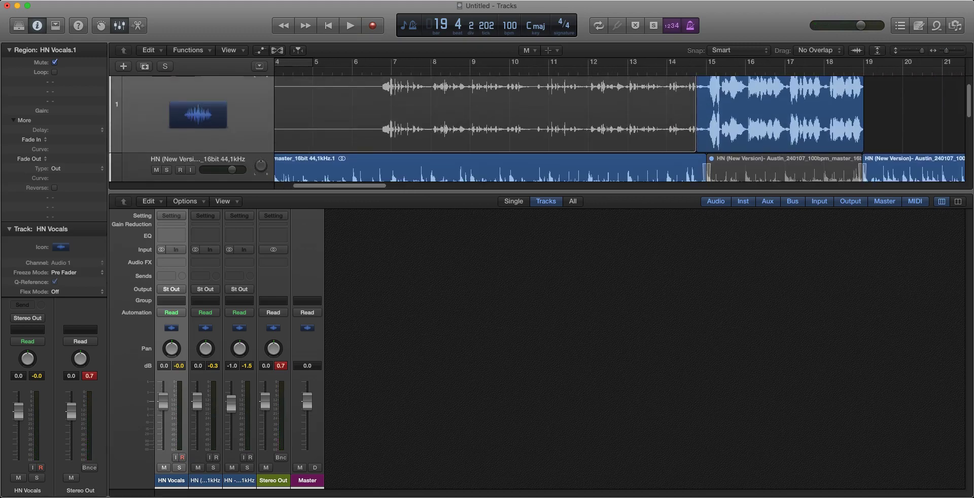
pyautogui.press('super+Right')
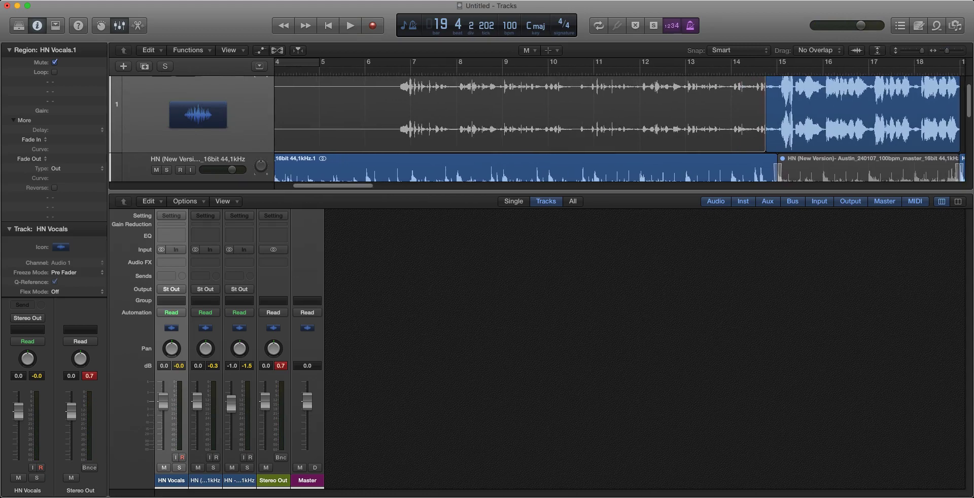
# Step: Trim HN Vocals.2's left edge to start exactly at bar 15 and close the Mixer
pyautogui.press('t')
pyautogui.press('t')
pyautogui.click(862, 114)
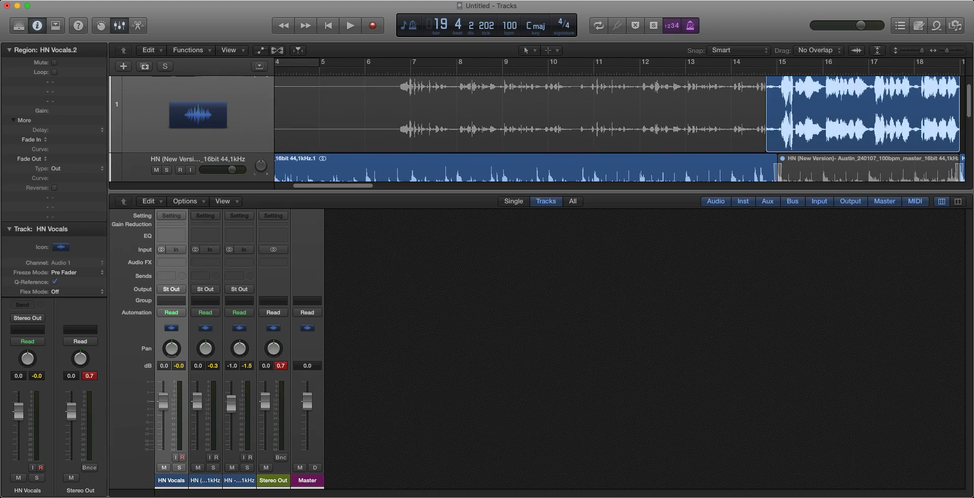
pyautogui.click(767, 72)
pyautogui.click(777, 71)
pyautogui.moveTo(767, 144); pyautogui.dragTo(777, 145)
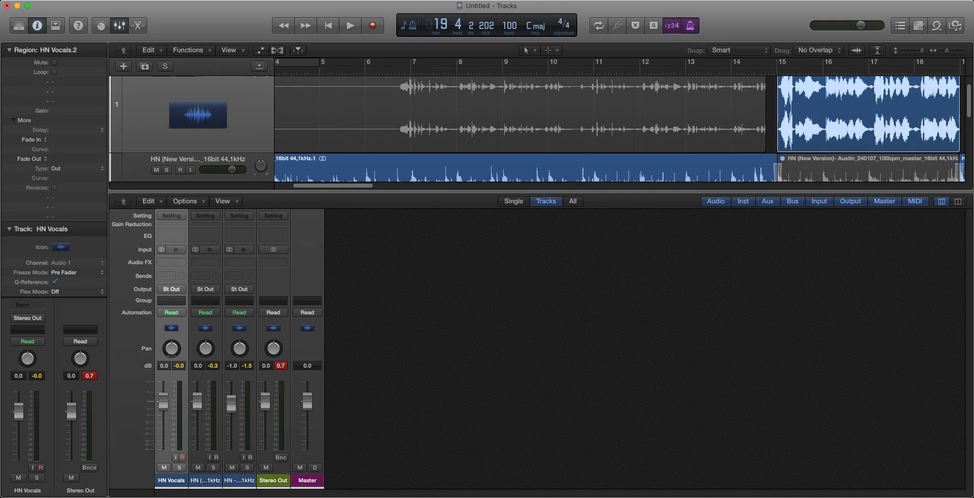
pyautogui.press('x')
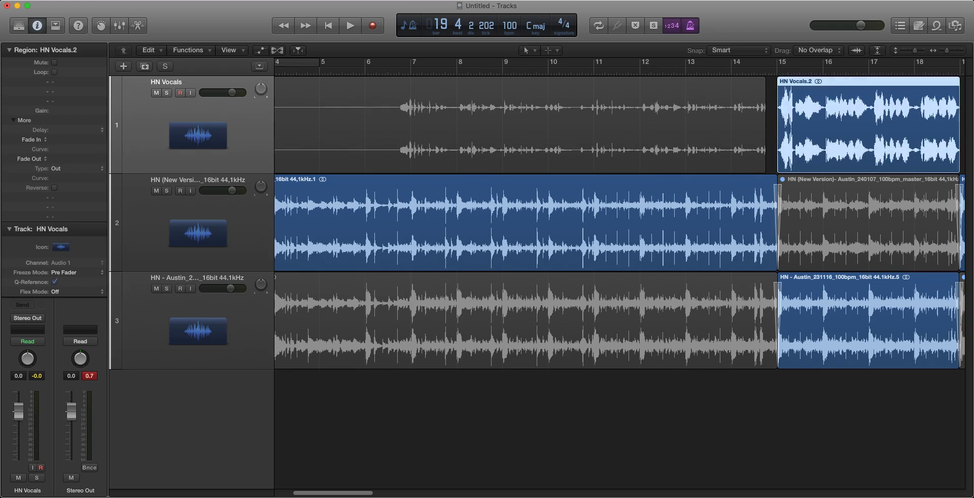
# Step: Set HN Vocals.2's Fade In to 6 and play from just before the vocal entry
pyautogui.doubleClick(75, 139)
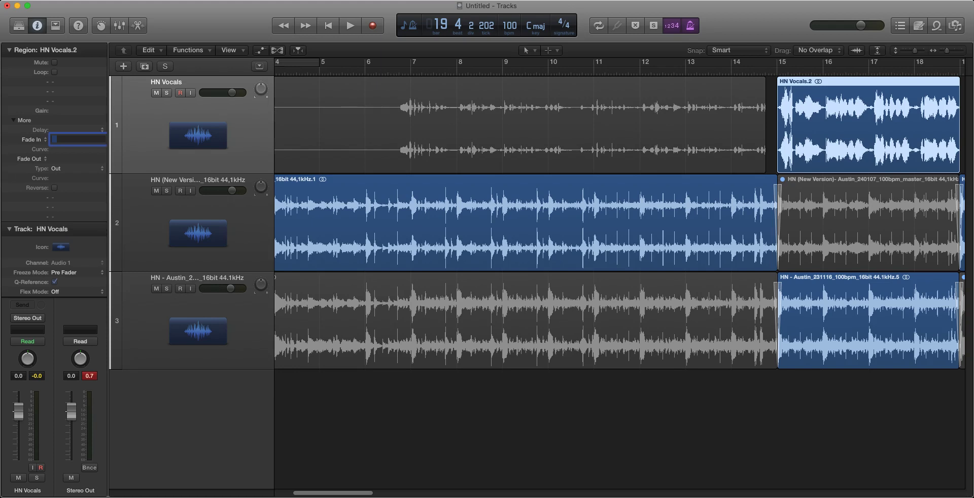
pyautogui.write('6')
pyautogui.press('Return')
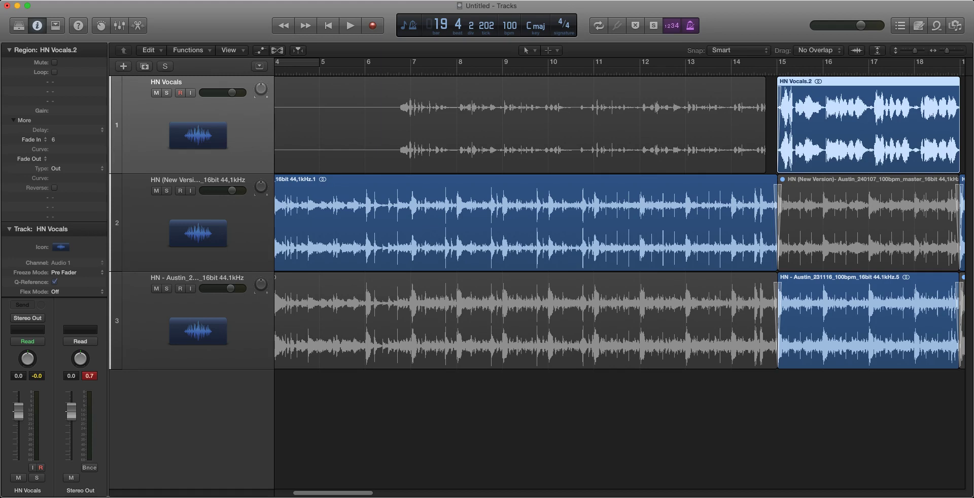
pyautogui.click(755, 72)
pyautogui.press('space')
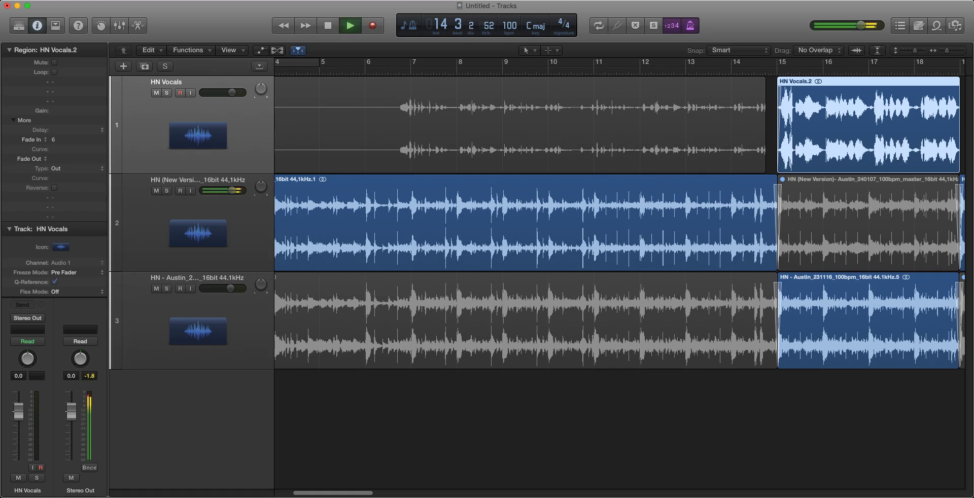
pyautogui.press('space')
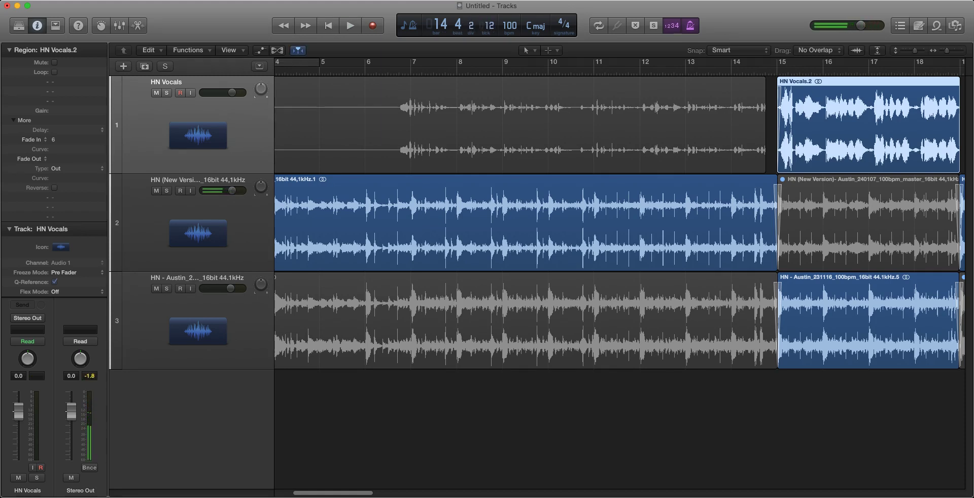
pyautogui.hscroll(5, 619, 223)
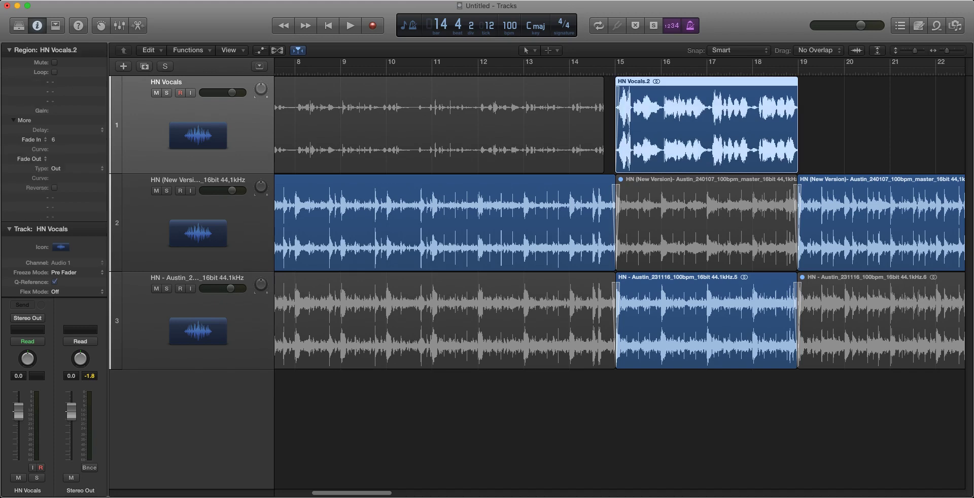
# Step: Collapse the Track inspector, set HN Vocals.2's Fade Out to 6, and play it
pyautogui.click(10, 229)
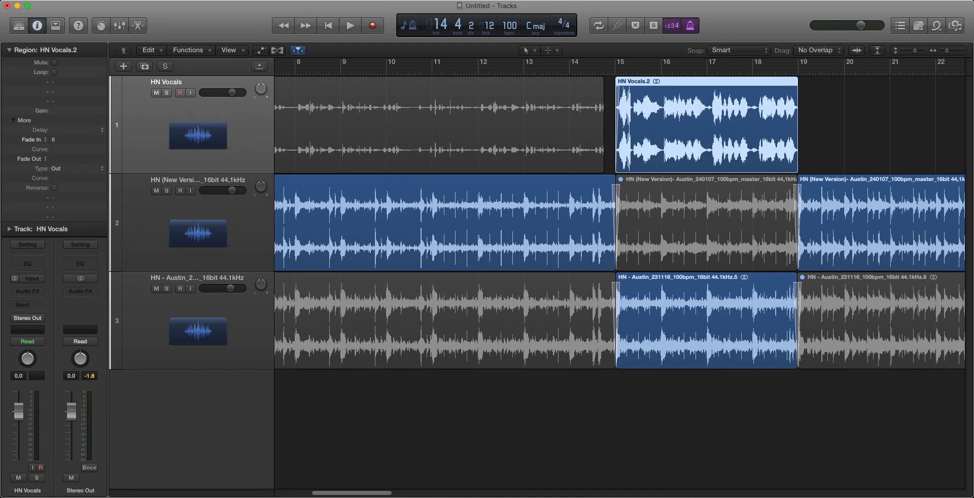
pyautogui.doubleClick(76, 159)
pyautogui.write('6')
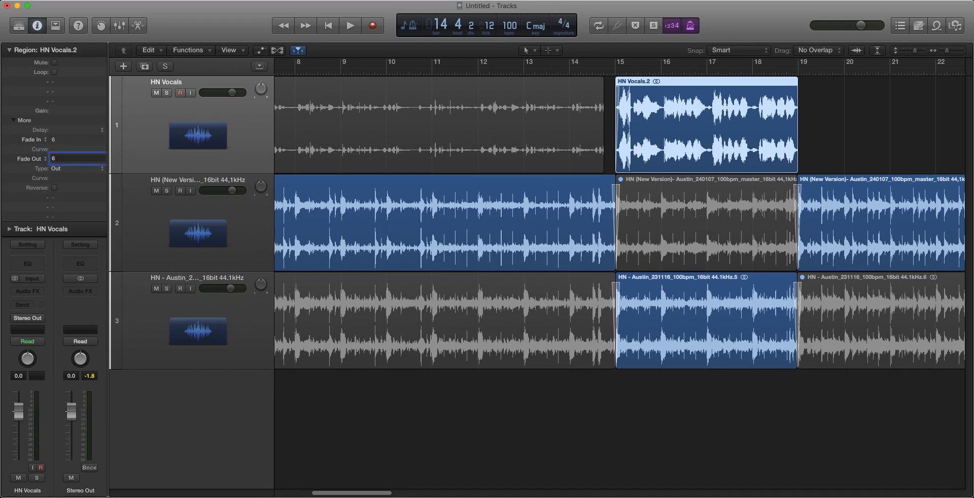
pyautogui.press('Return')
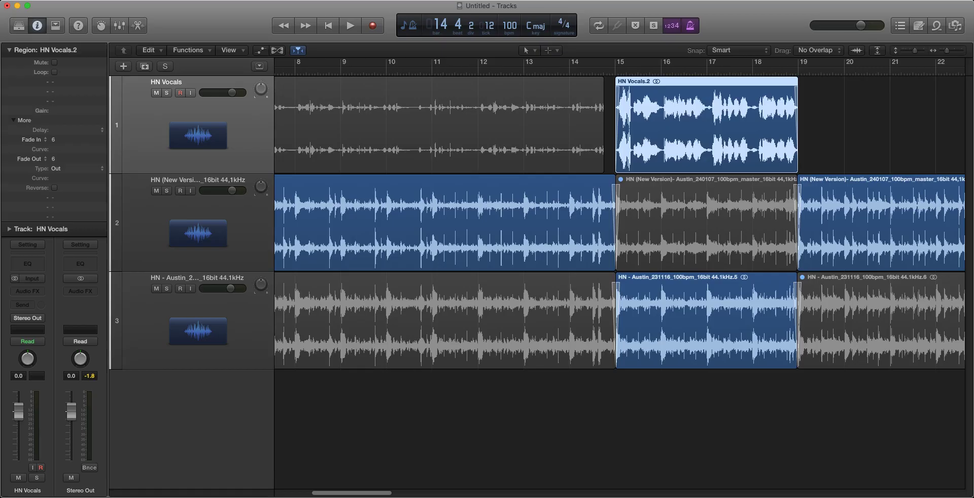
pyautogui.press('space')
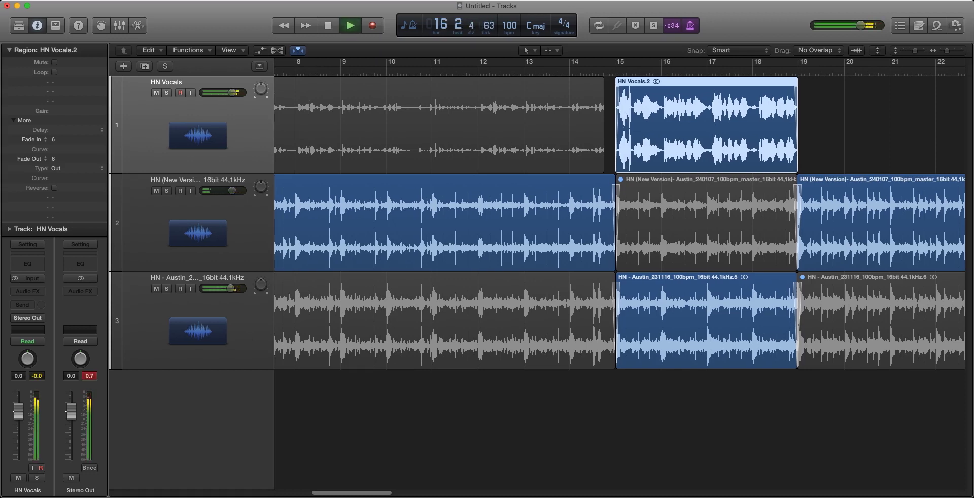
pyautogui.moveTo(947, 51); pyautogui.dragTo(950, 51)
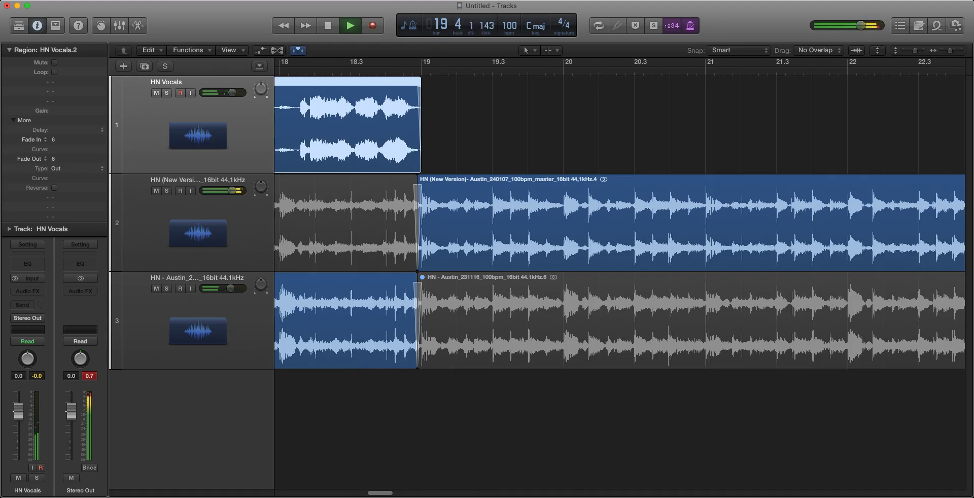
# Step: Replay from before bar 15, muting and unmuting the HN Vocals track to compare
pyautogui.hscroll(-5, 620, 223)
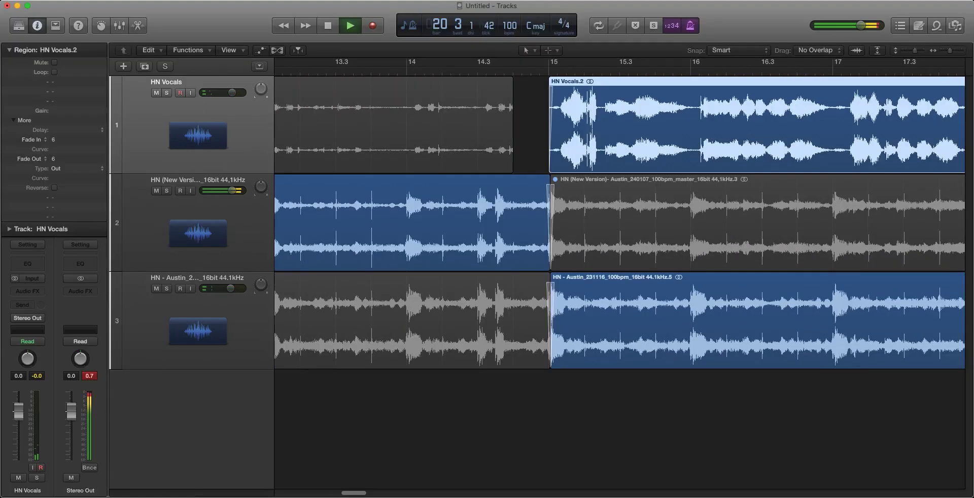
pyautogui.keyDown('shift'); pyautogui.click(436, 126); pyautogui.keyUp('shift')
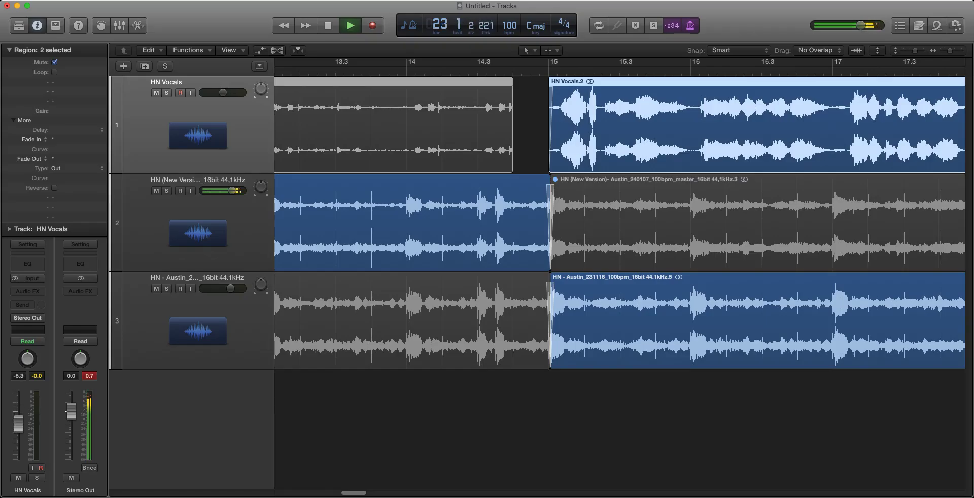
pyautogui.press('space')
pyautogui.press('space')
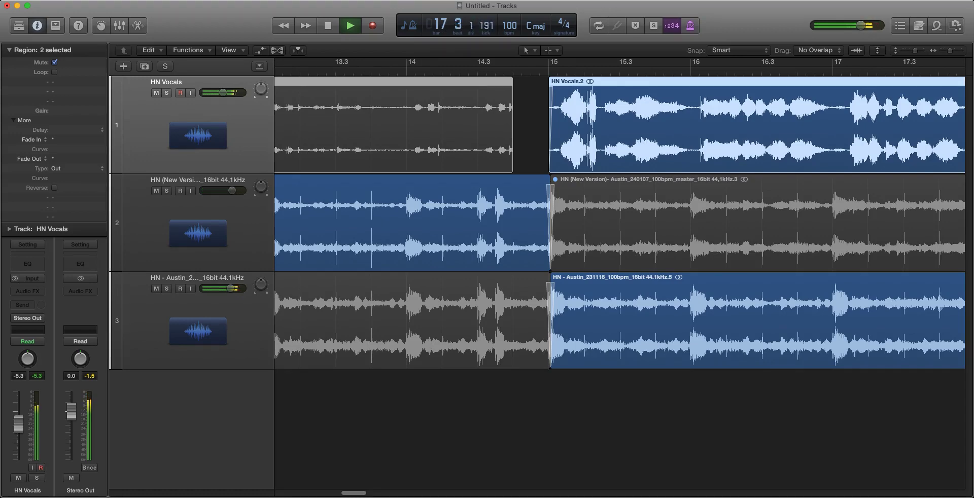
pyautogui.press('m')
pyautogui.press('m')
pyautogui.press('m')
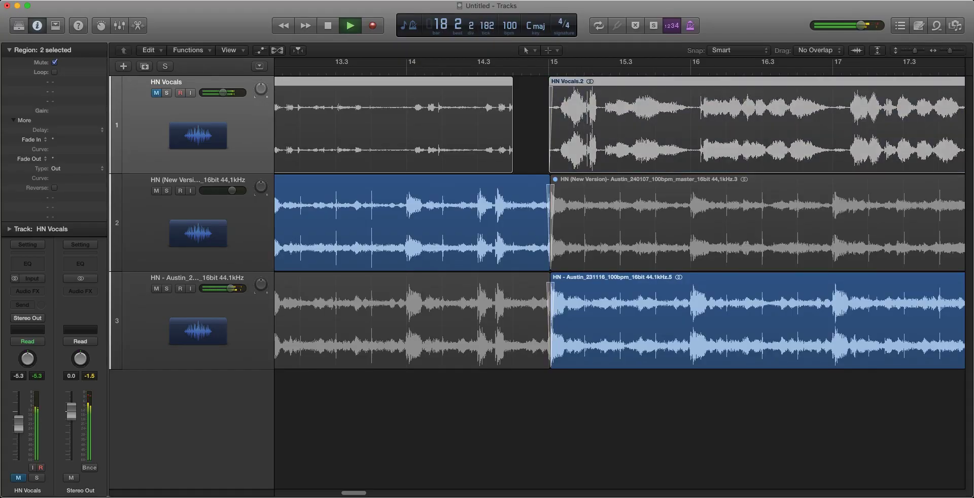
pyautogui.hotkey('ctrl', 'm')
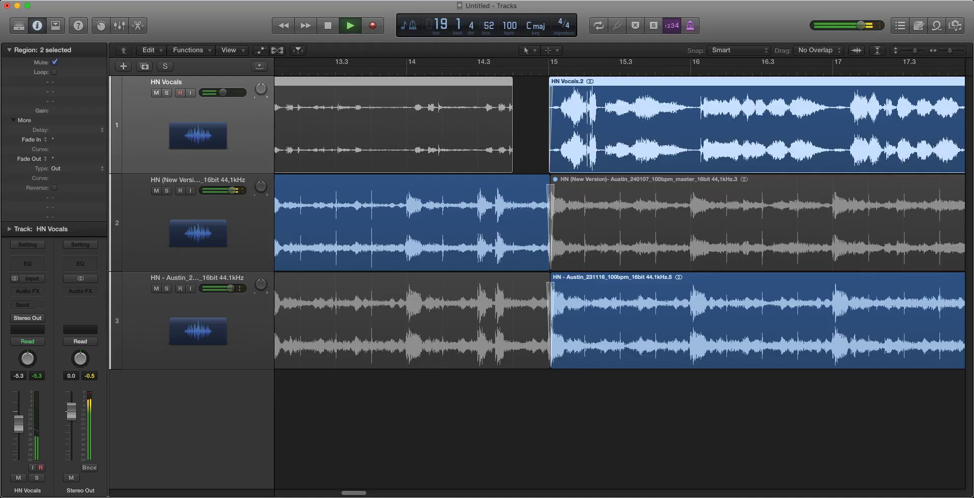
pyautogui.press('space')
pyautogui.press('space')
pyautogui.press('space')
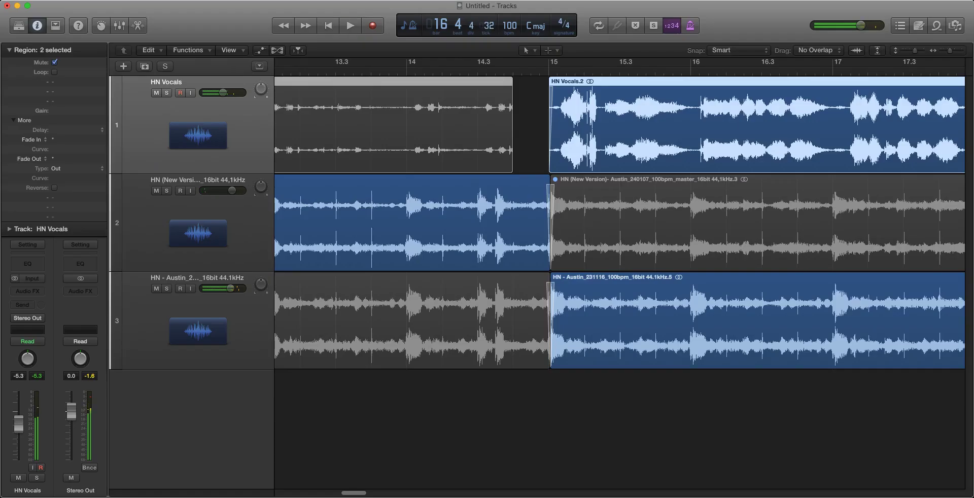
pyautogui.press('space')
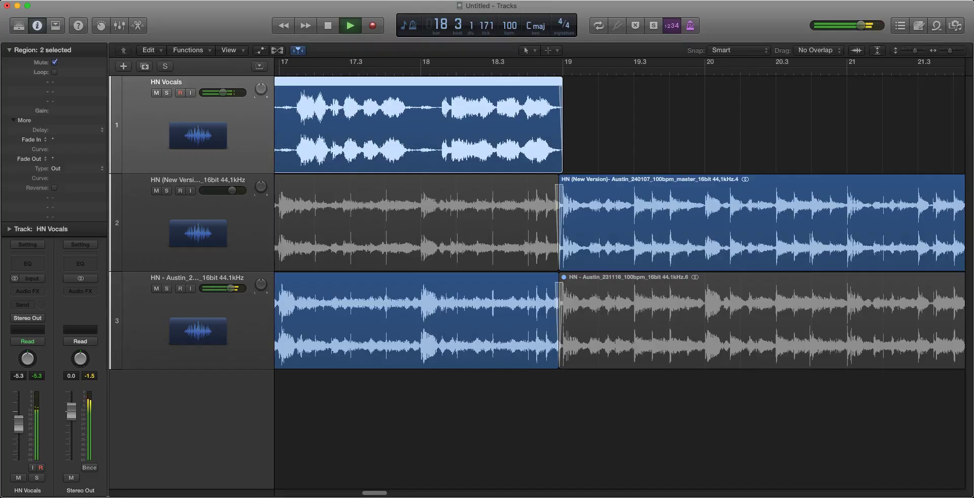
# Step: Shrink the track rows and replay briefly from just before bar 15
pyautogui.press('super+Up')
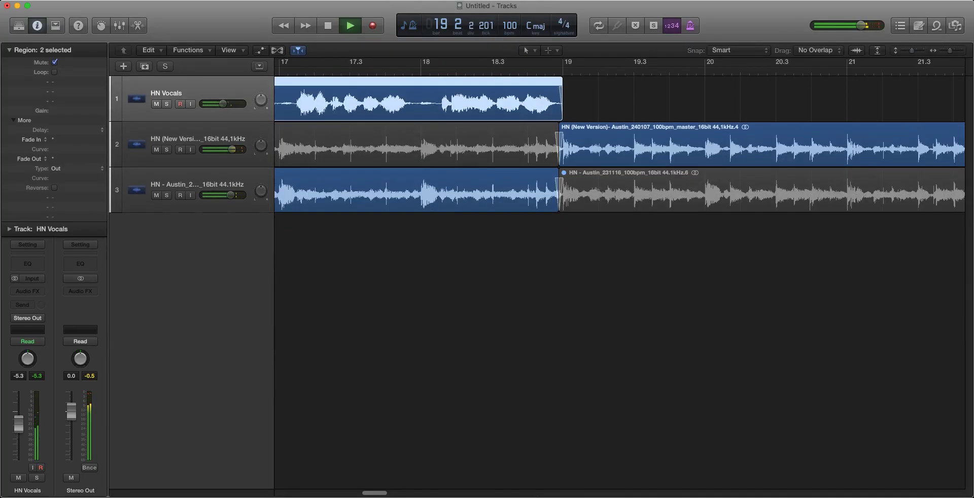
pyautogui.hscroll(-10, 619, 228)
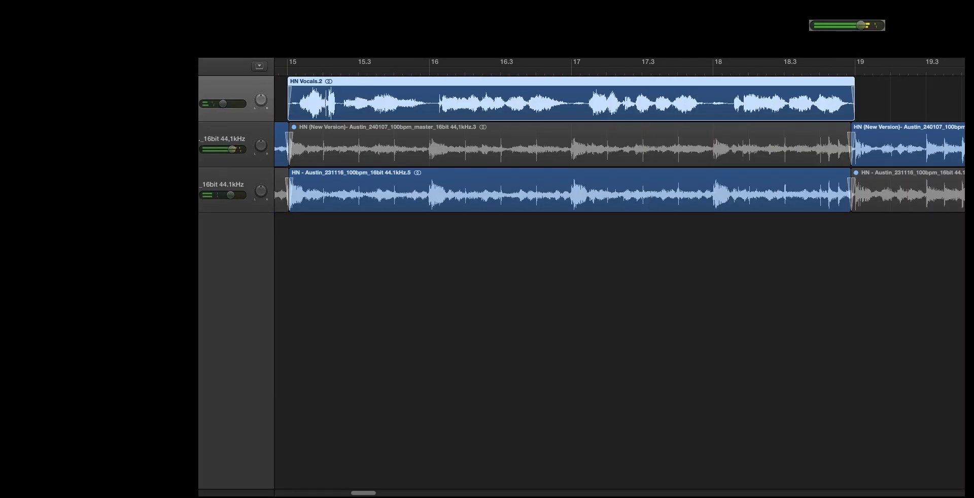
pyautogui.hscroll(-2, 619, 145)
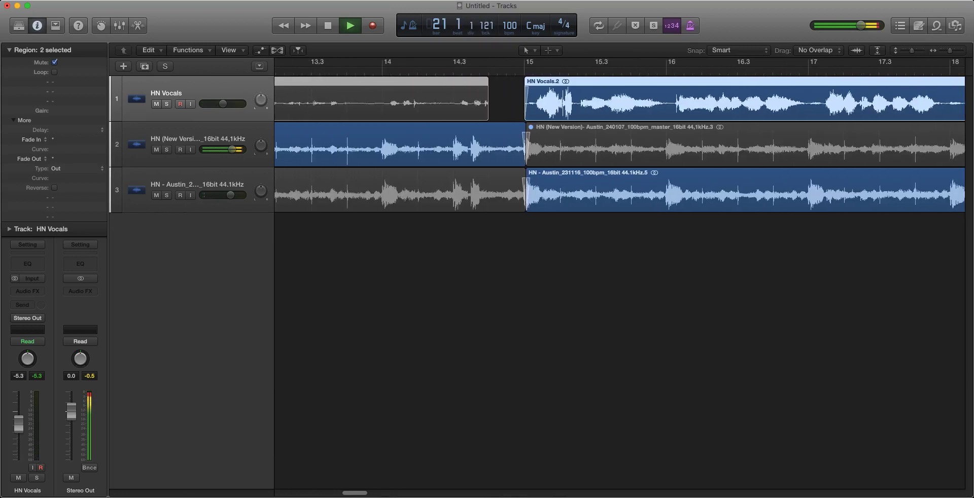
pyautogui.click(492, 71)
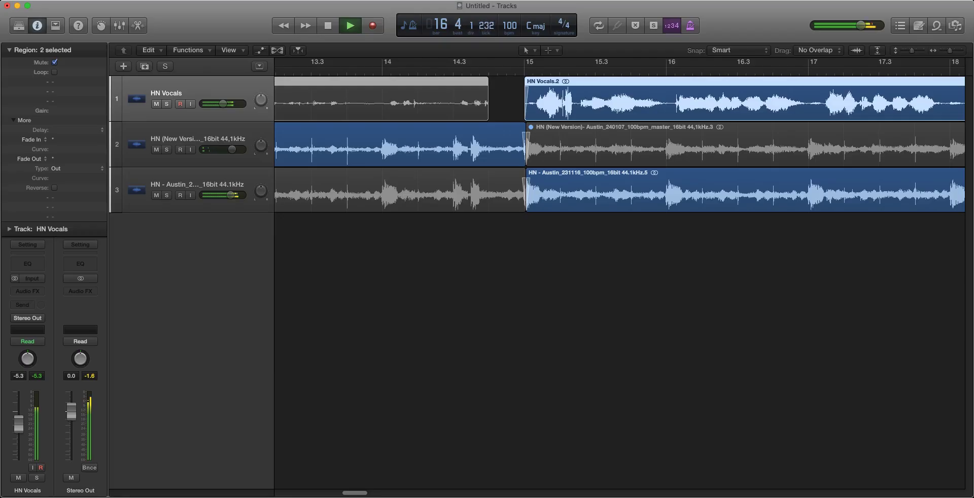
pyautogui.press('space')
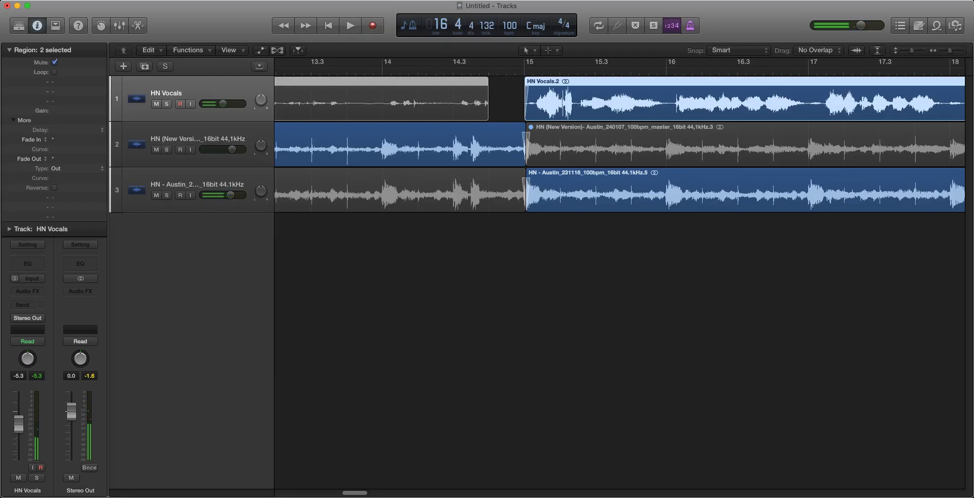
# Step: Return to the song start, zoom out fully, play, and turn on Cycle over bars 1–5
pyautogui.press('Return')
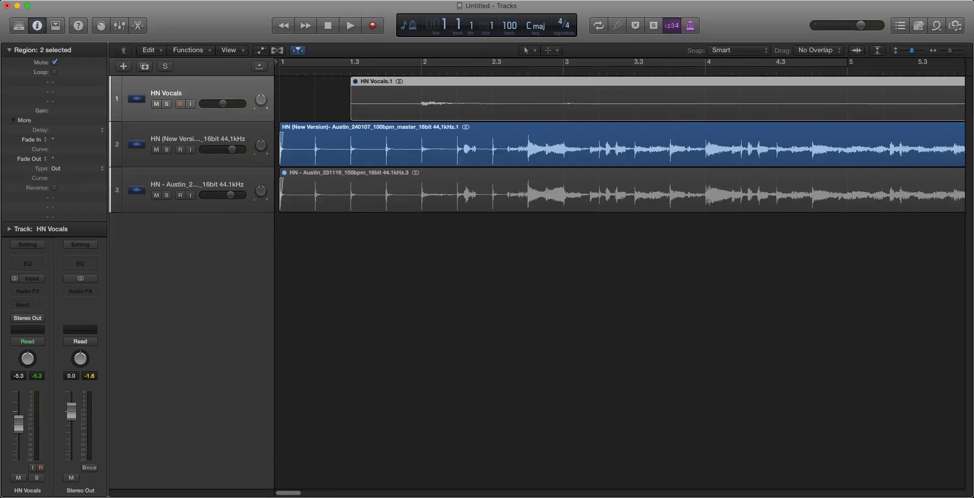
pyautogui.press('super+Up')
pyautogui.press('super+Up')
pyautogui.press('super+Left')
pyautogui.press('super+Left')
pyautogui.press('super+Left')
pyautogui.press('super+Left')
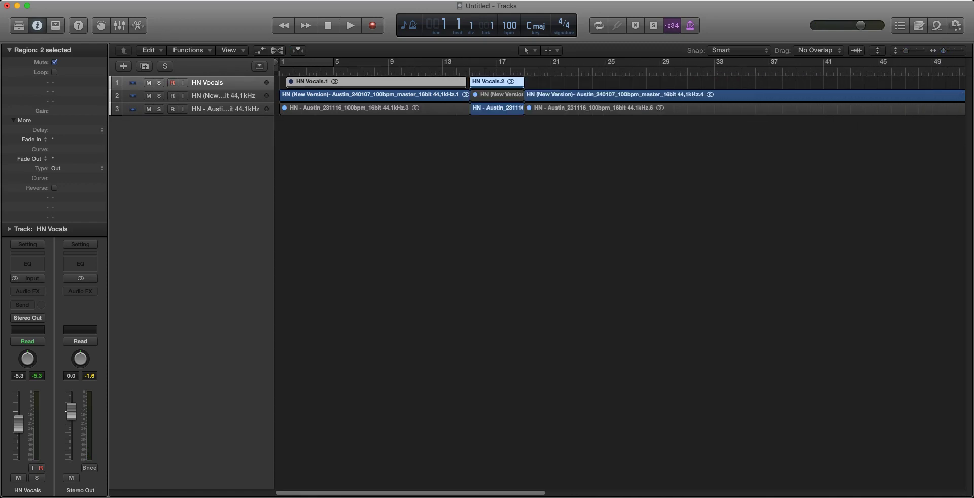
pyautogui.press('space')
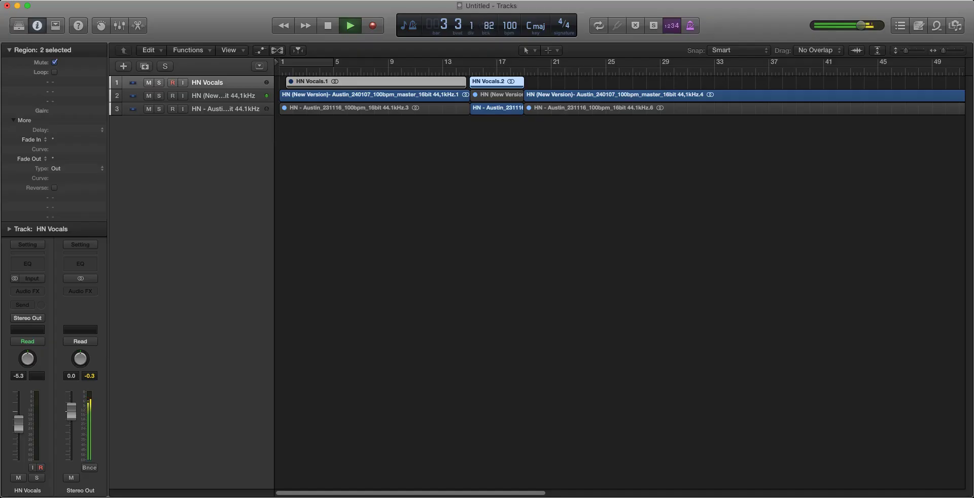
pyautogui.press('super+Down')
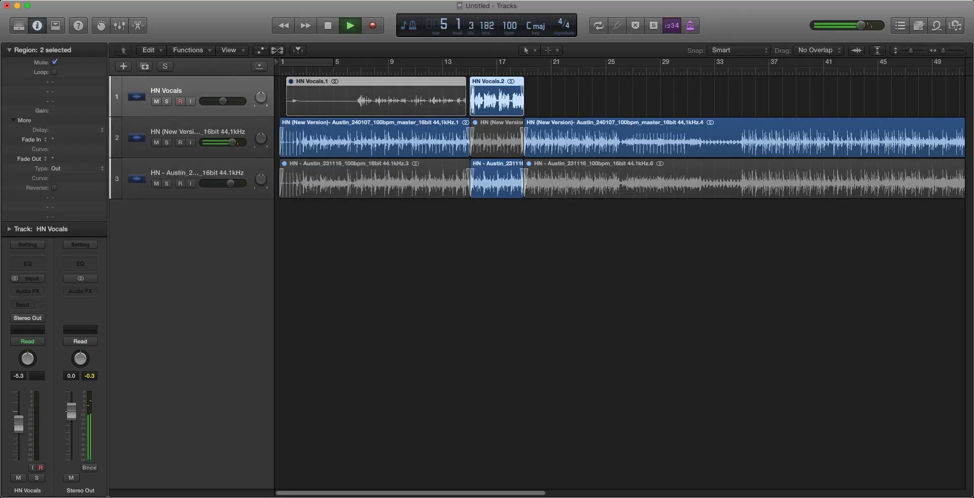
pyautogui.press('c')
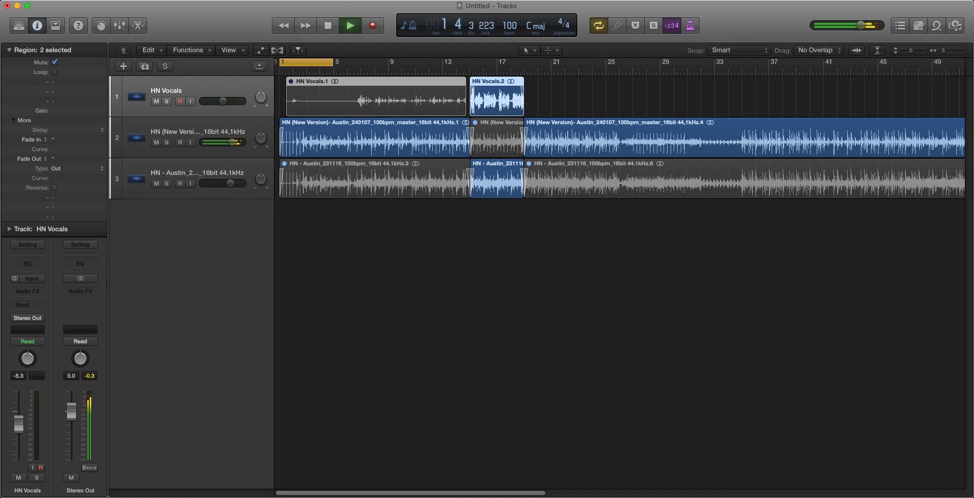
# Step: Stretch the cycle range out to about bar 39, then mute and unmute HN Vocals
pyautogui.moveTo(333, 61); pyautogui.dragTo(784, 61)
pyautogui.moveTo(784, 62); pyautogui.dragTo(801, 62)
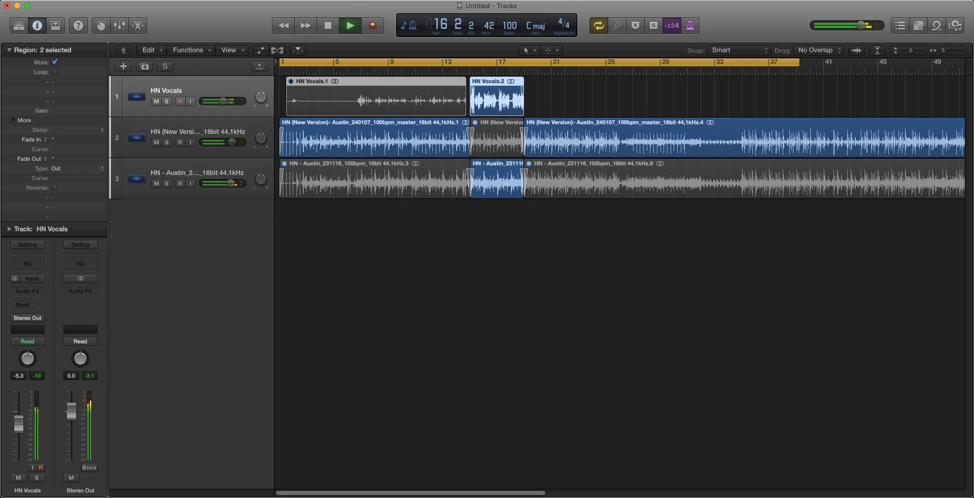
pyautogui.hotkey('ctrl', 'm')
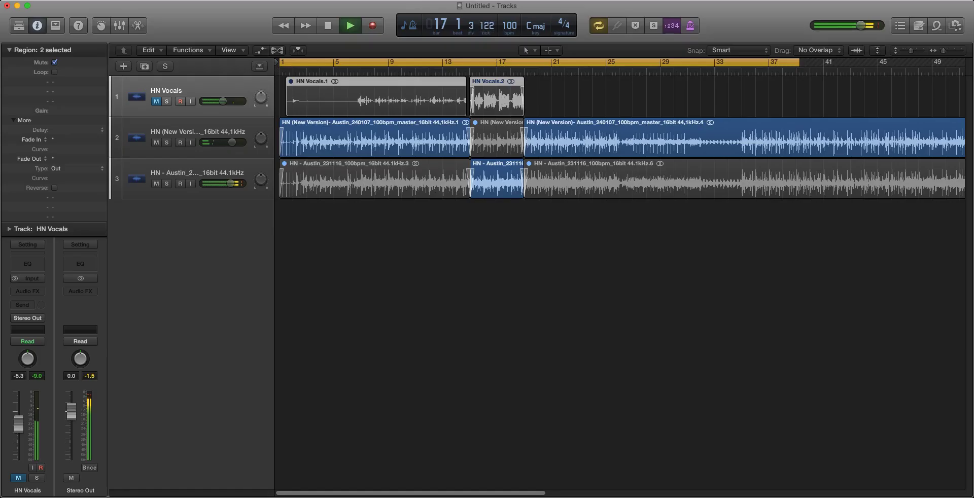
pyautogui.hotkey('ctrl', 'm')
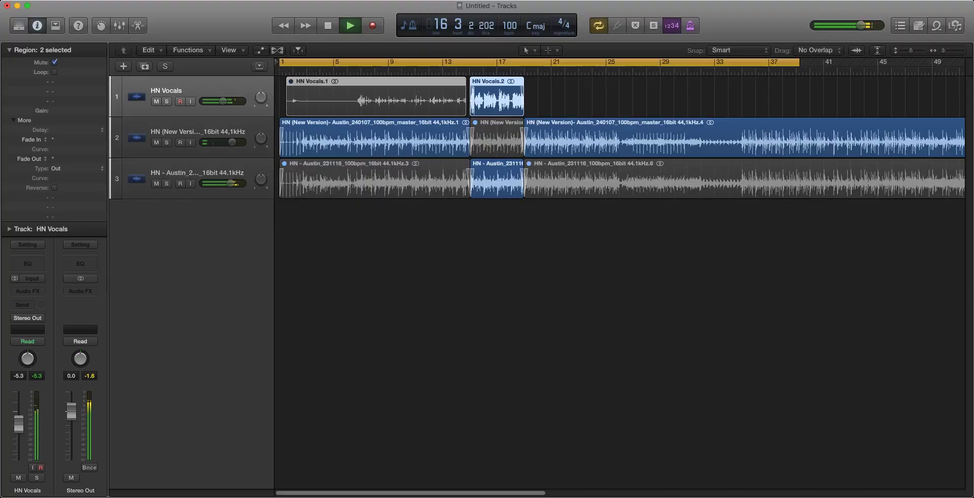
# Step: Zoom in on bars 13–19 and make the track lanes taller to show stereo waveforms
pyautogui.moveTo(943, 50); pyautogui.dragTo(947, 51)
pyautogui.hscroll(5, 619, 203)
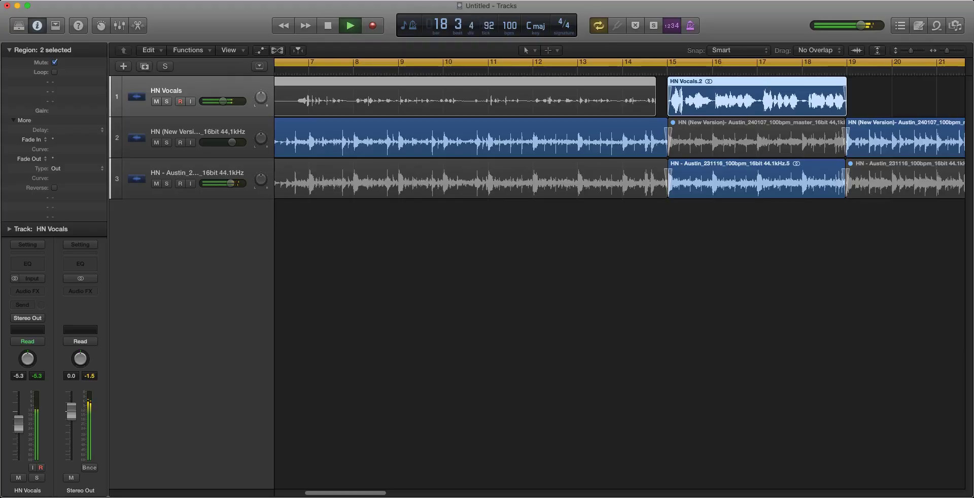
pyautogui.moveTo(946, 50); pyautogui.dragTo(948, 51)
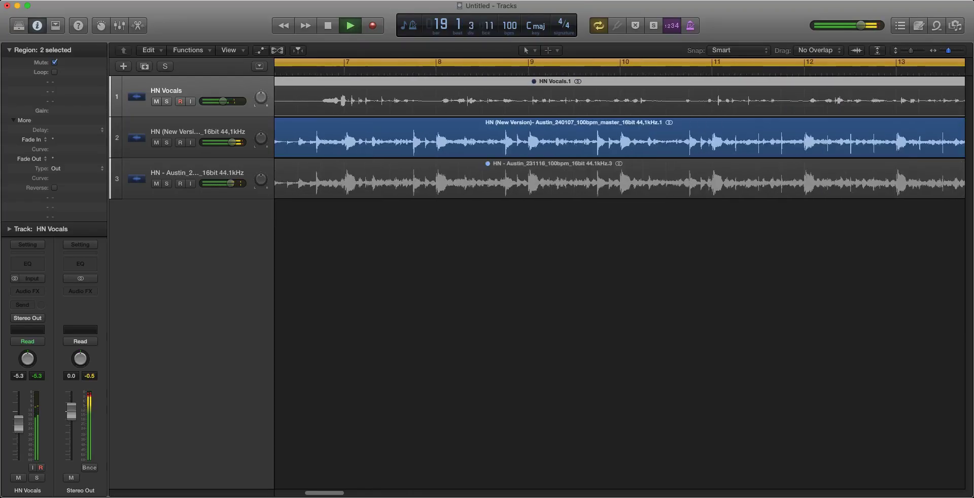
pyautogui.hscroll(5, 619, 276)
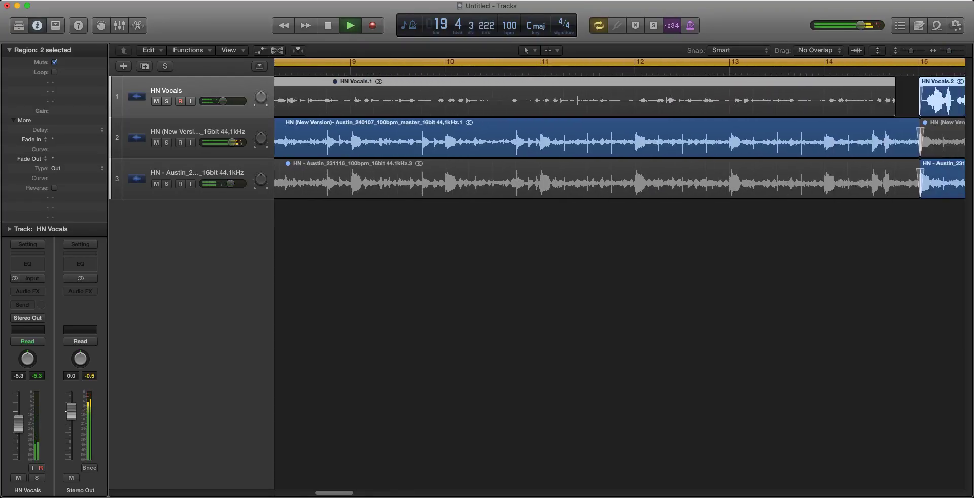
pyautogui.hscroll(5, 619, 276)
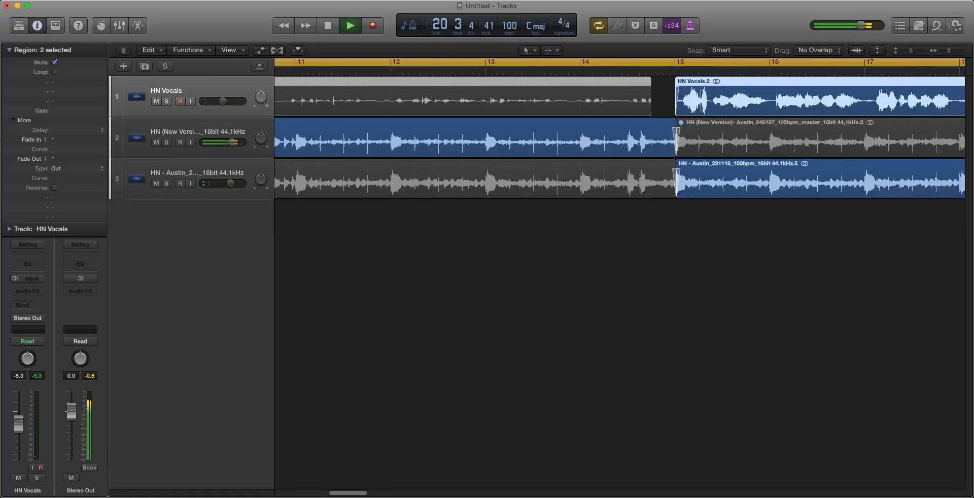
pyautogui.hscroll(5, 619, 276)
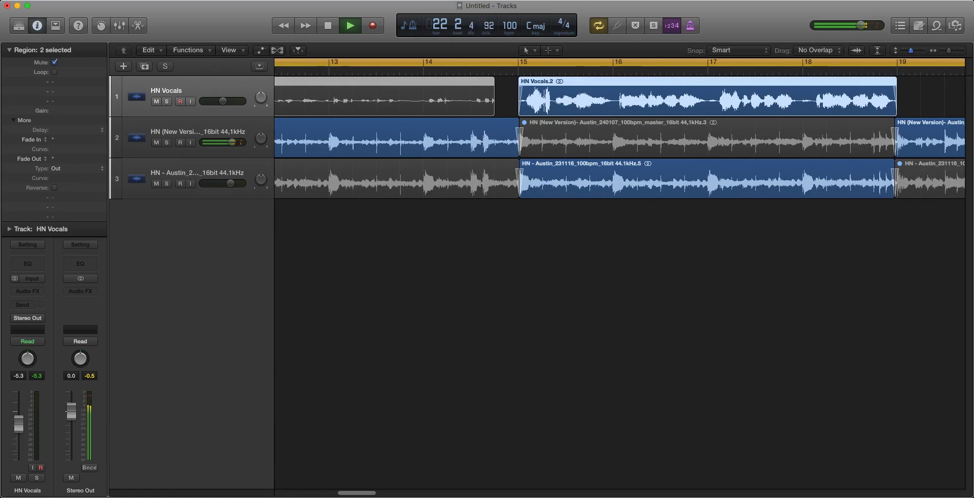
pyautogui.press('super+Down')
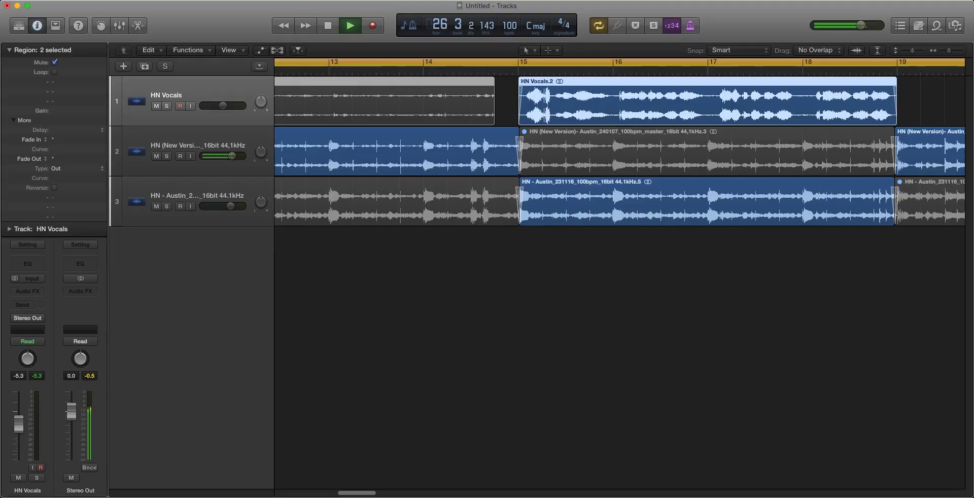
# Step: Zoom in on bars 12.3–16, move the playhead to bar 15, and nudge HN Vocals.2's start slightly right
pyautogui.moveTo(912, 51); pyautogui.dragTo(916, 51)
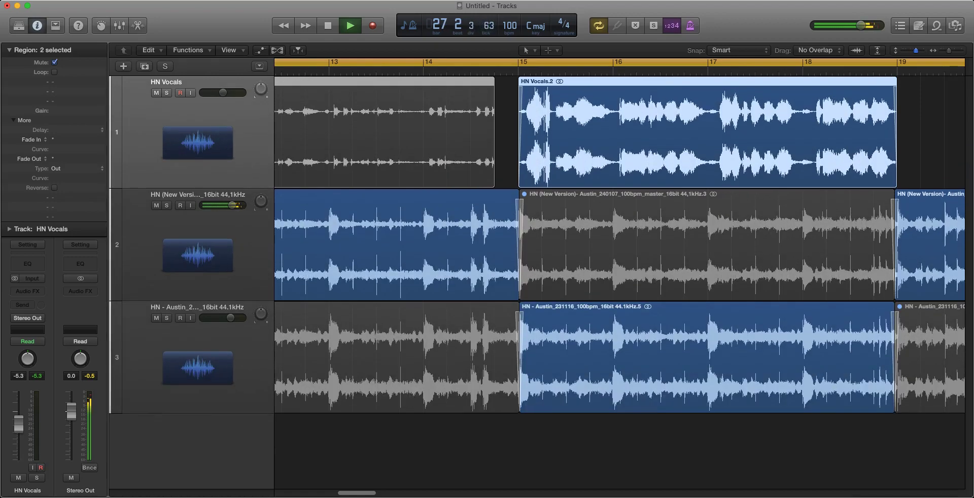
pyautogui.press('super+Right')
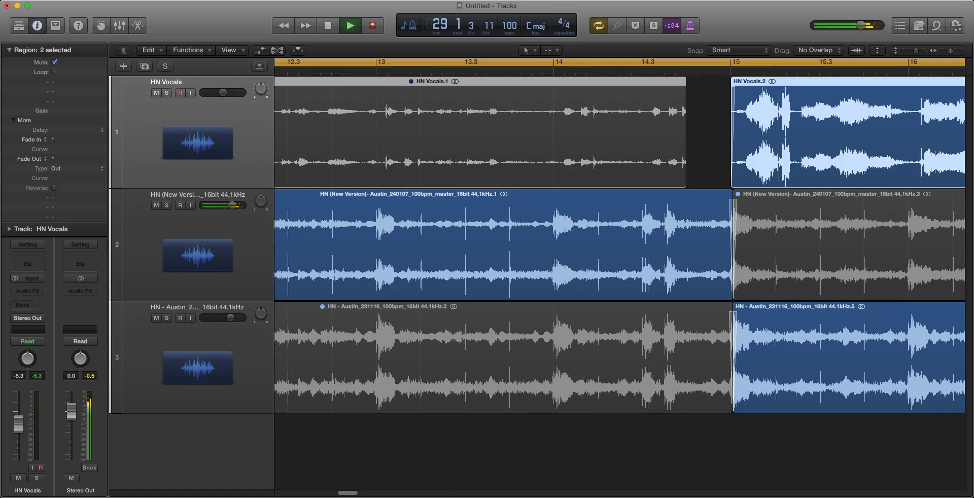
pyautogui.click(732, 71)
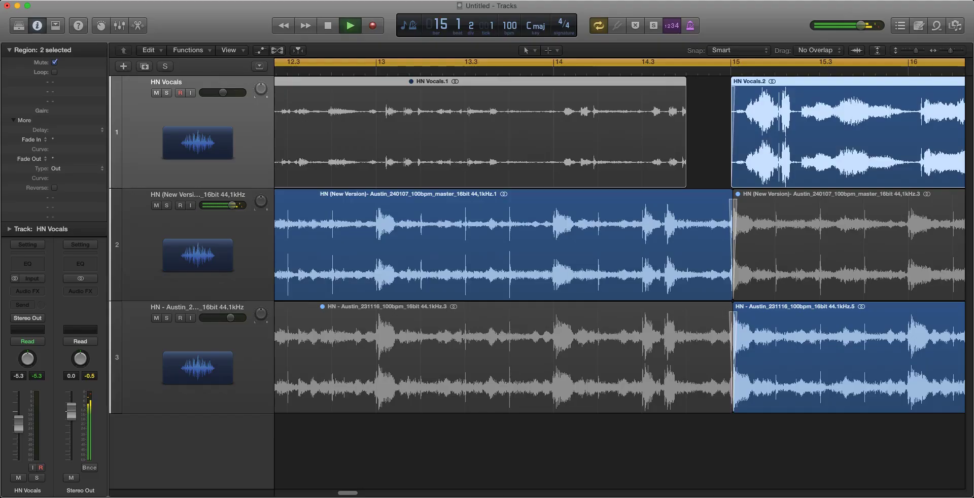
pyautogui.moveTo(732, 175); pyautogui.dragTo(743, 175)
pyautogui.hscroll(7, 743, 175)
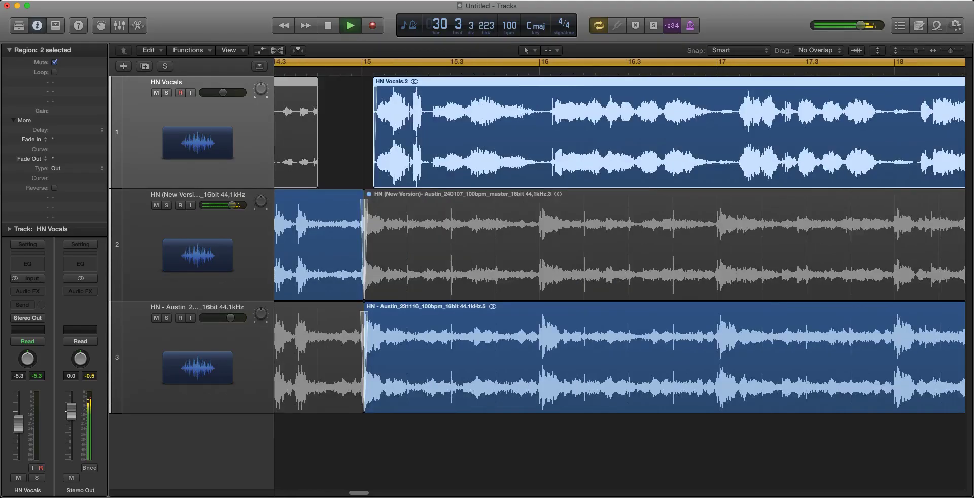
pyautogui.hscroll(10, 620, 276)
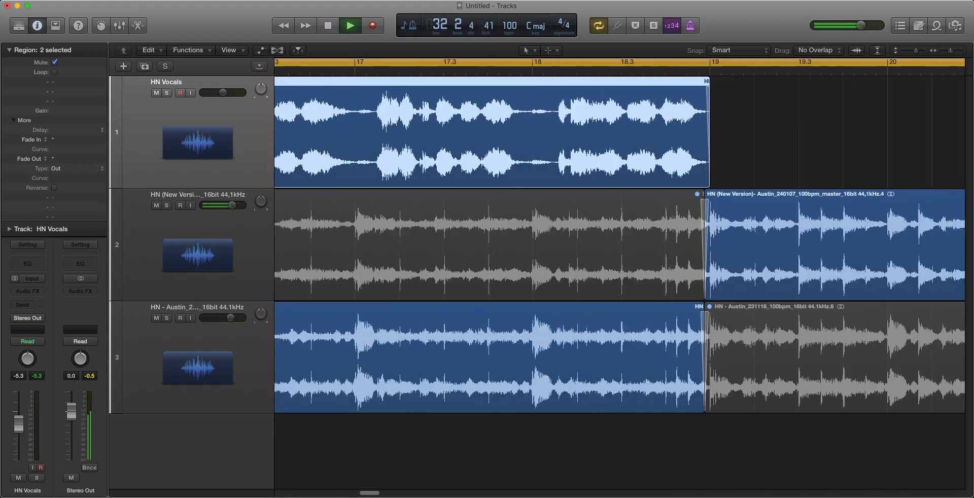
pyautogui.press('space')
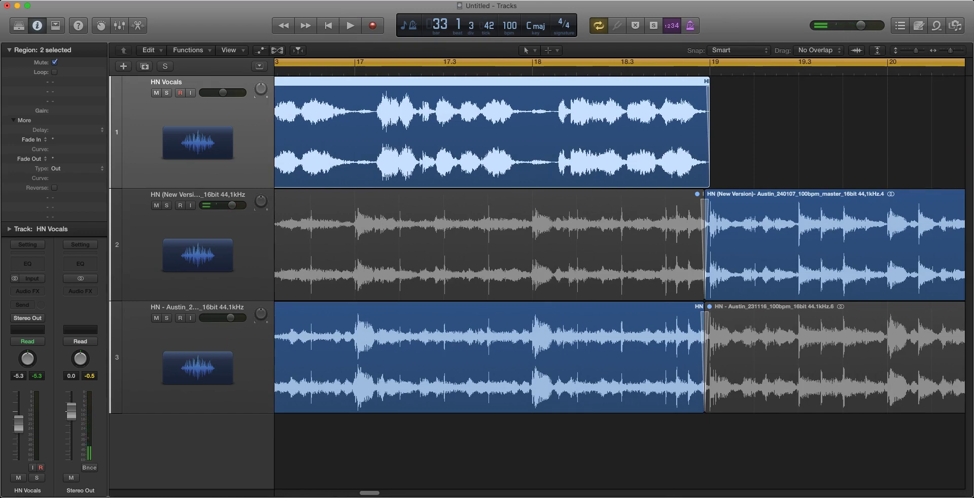
# Step: Trim HN Vocals.2's end to just before bar 19 and replay it from bar 15
pyautogui.moveTo(708, 174); pyautogui.dragTo(702, 174)
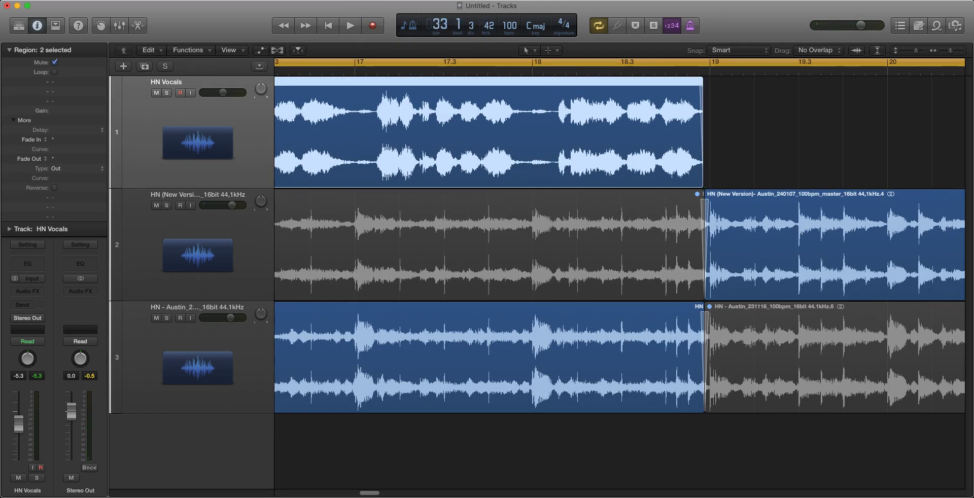
pyautogui.hscroll(-6, 619, 235)
pyautogui.press('space')
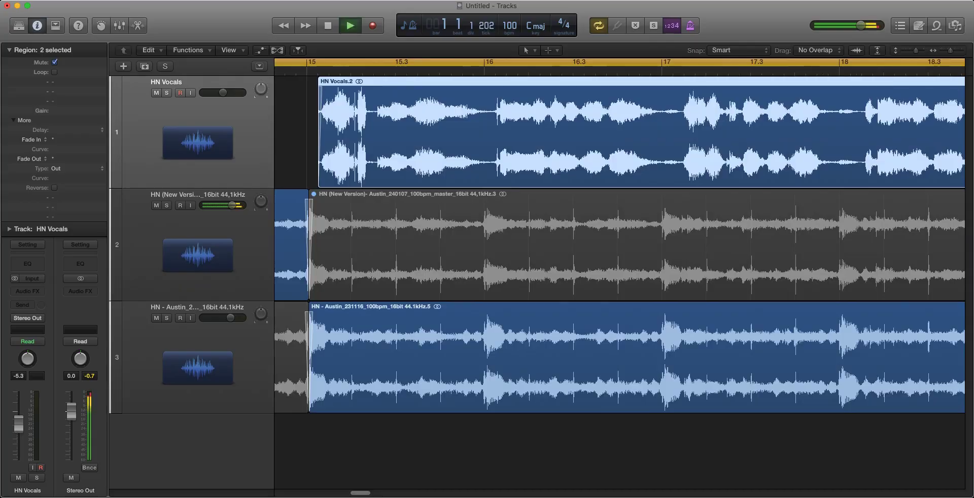
pyautogui.press('space')
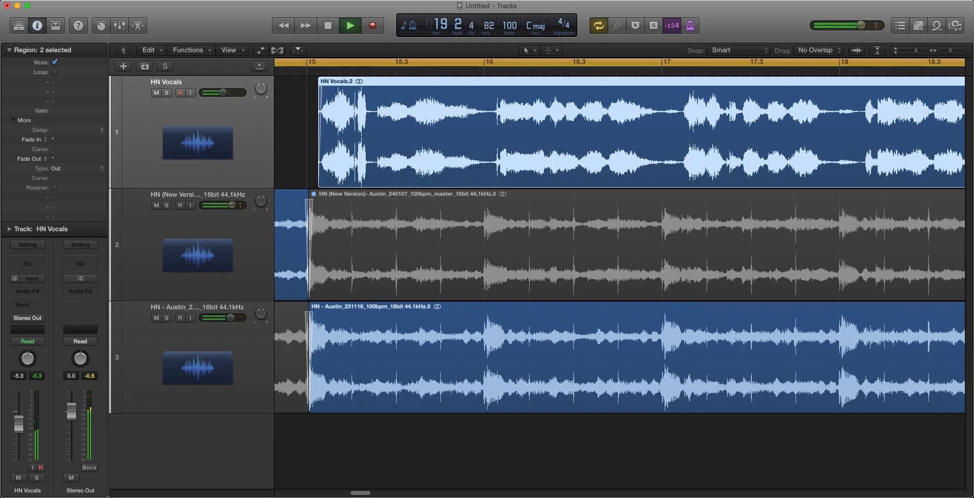
pyautogui.scroll(-5, 526, 245)
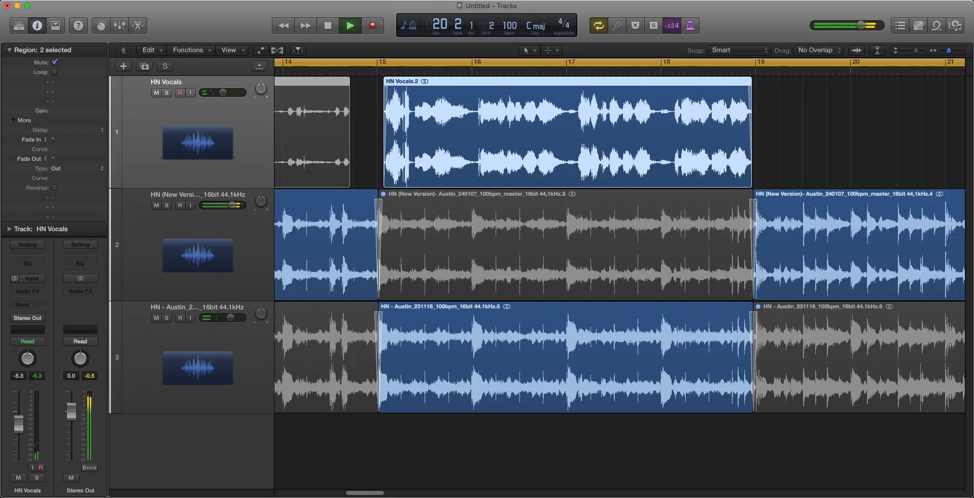
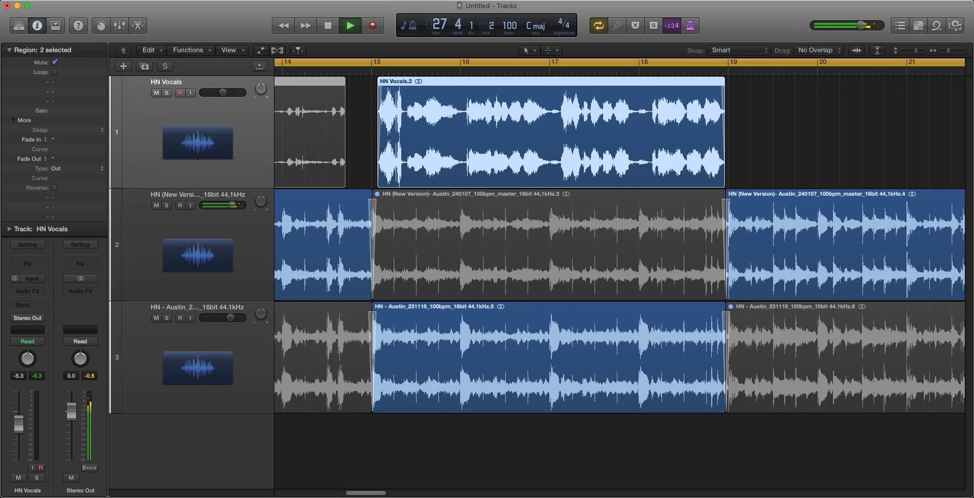
# Step: Zoom the timeline out horizontally and shorten the track rows to show bars 14–61
pyautogui.moveTo(948, 51); pyautogui.dragTo(947, 50)
pyautogui.press('super+Left')
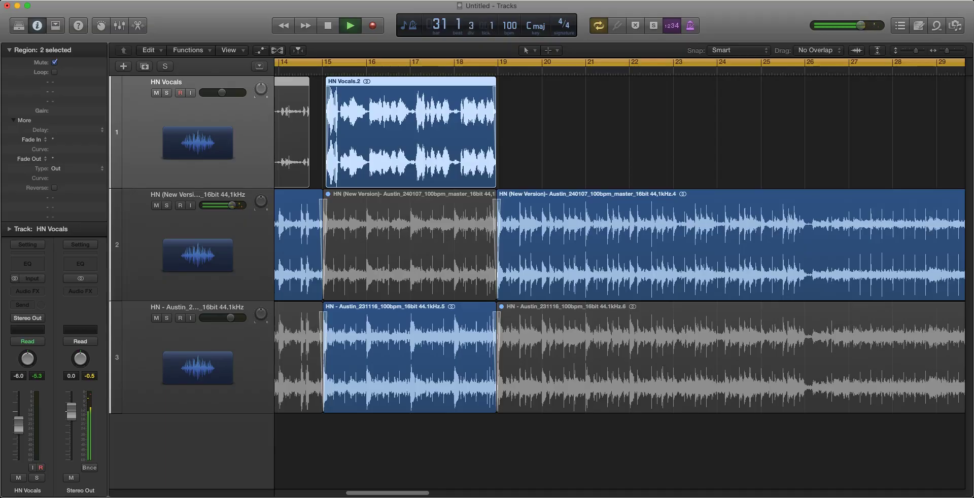
pyautogui.moveTo(915, 50); pyautogui.dragTo(913, 50)
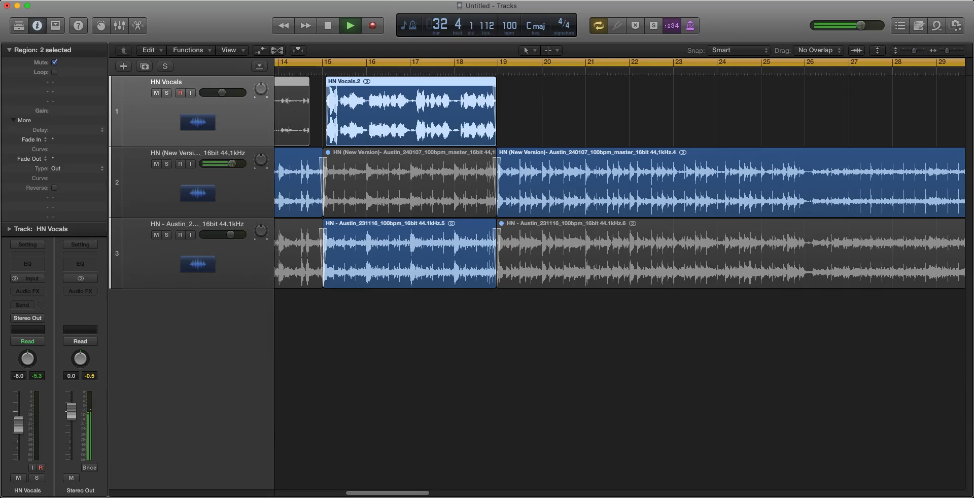
pyautogui.press('super+Left')
pyautogui.press('super+Left')
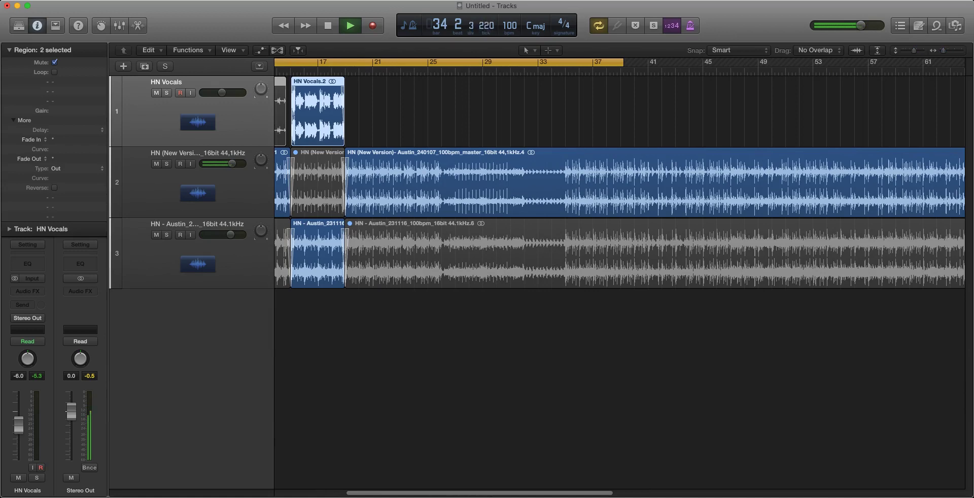
# Step: Extend the cycle range's right edge to about bar 85, then scroll back to bar 1
pyautogui.moveTo(623, 62); pyautogui.dragTo(930, 62)
pyautogui.hscroll(4, 931, 61)
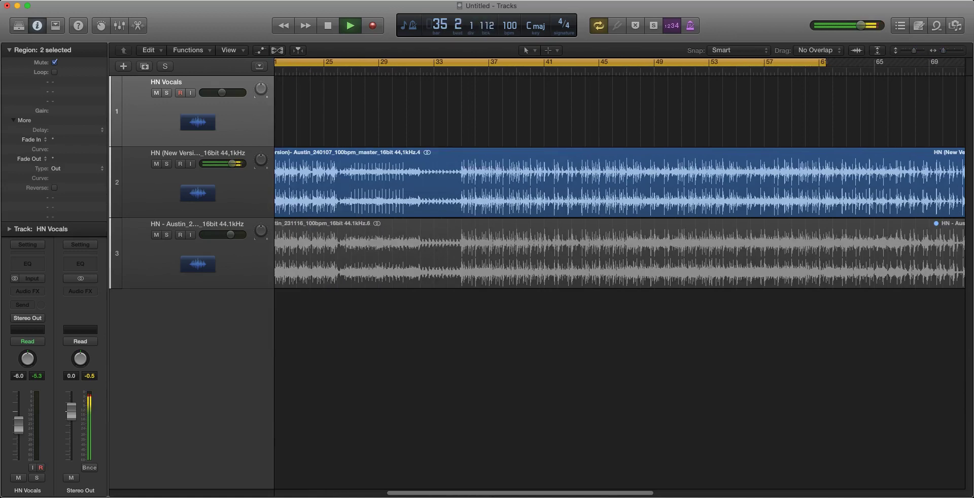
pyautogui.moveTo(826, 62); pyautogui.dragTo(854, 62)
pyautogui.hscroll(2, 923, 62)
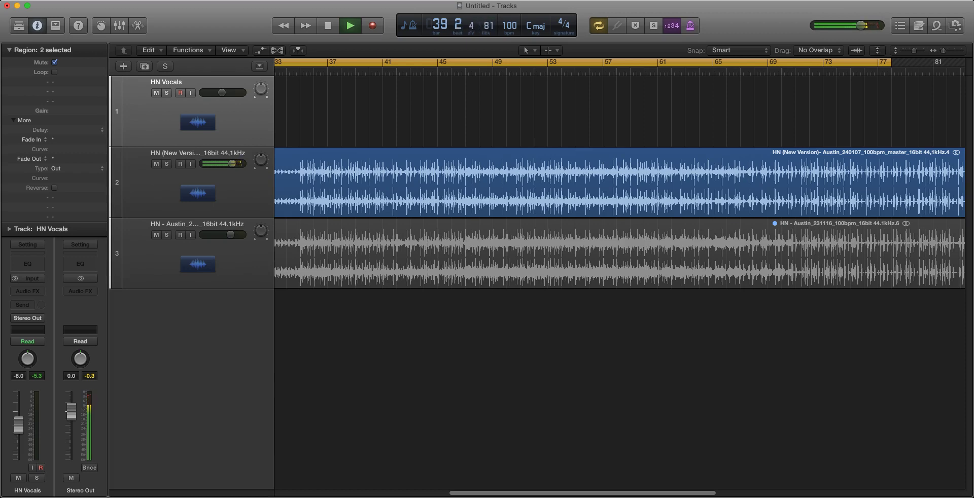
pyautogui.moveTo(891, 62); pyautogui.dragTo(933, 62)
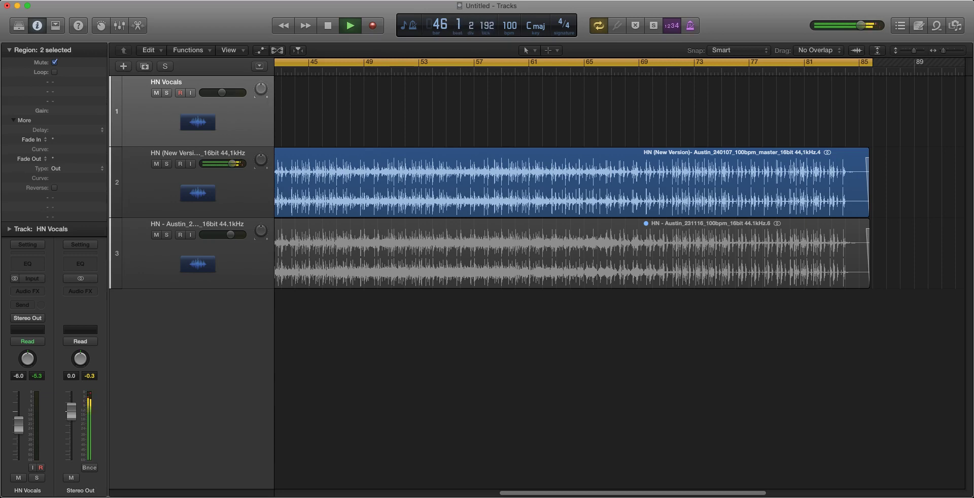
pyautogui.hscroll(-15, 620, 277)
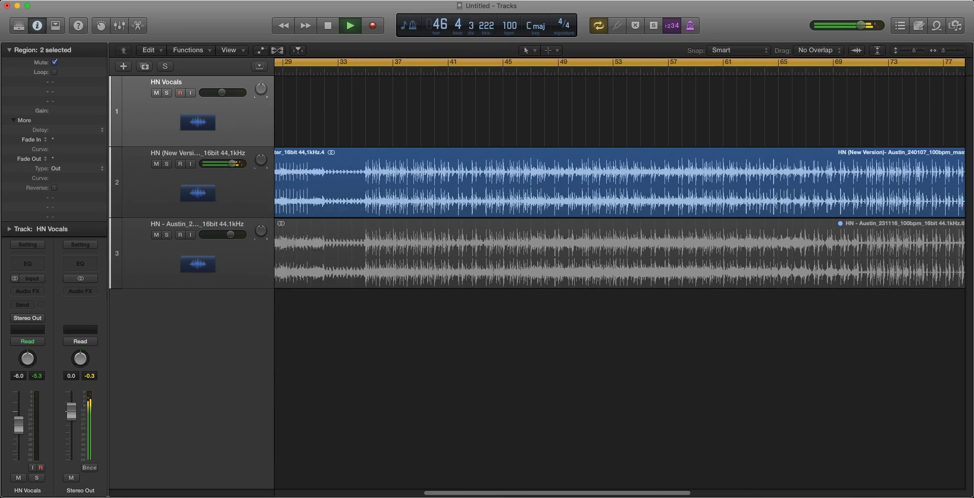
pyautogui.hscroll(-4, 619, 276)
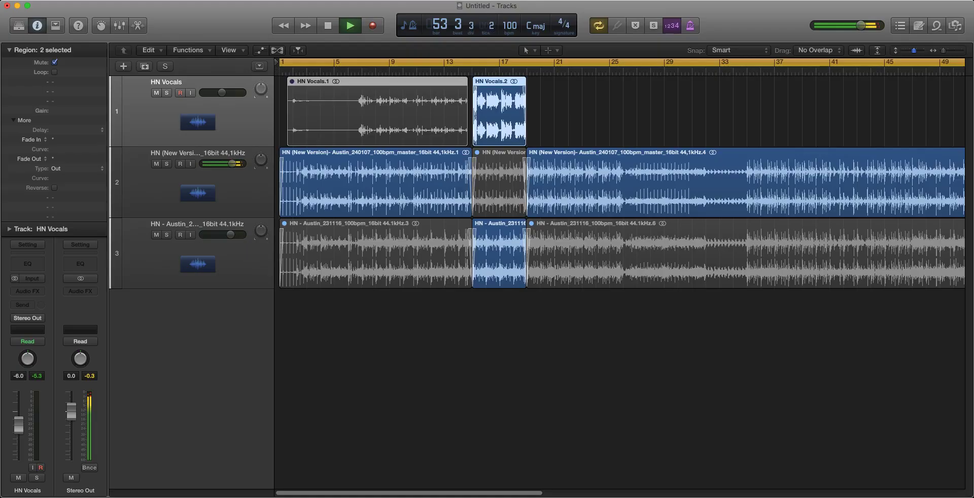
# Step: Shrink the track rows, make them slightly taller, and zoom in on bars 2–18
pyautogui.moveTo(914, 50); pyautogui.dragTo(906, 50)
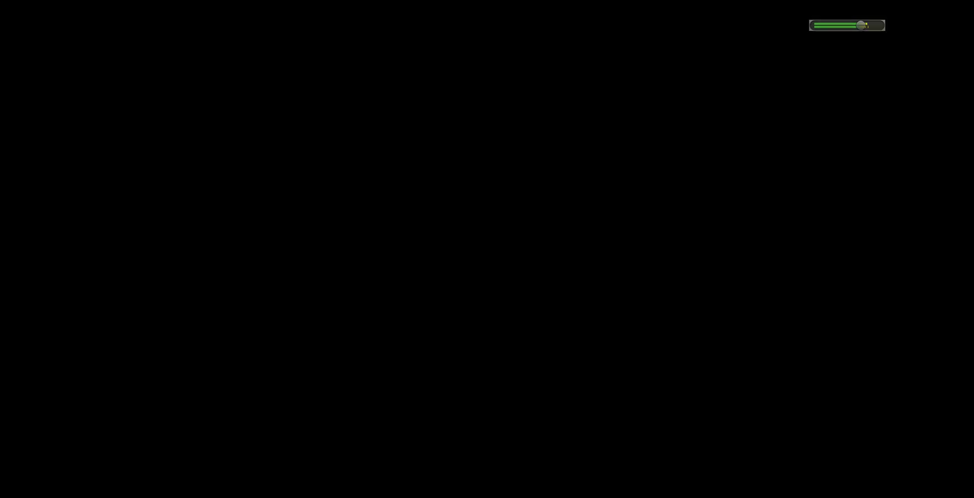
pyautogui.press('super+Down')
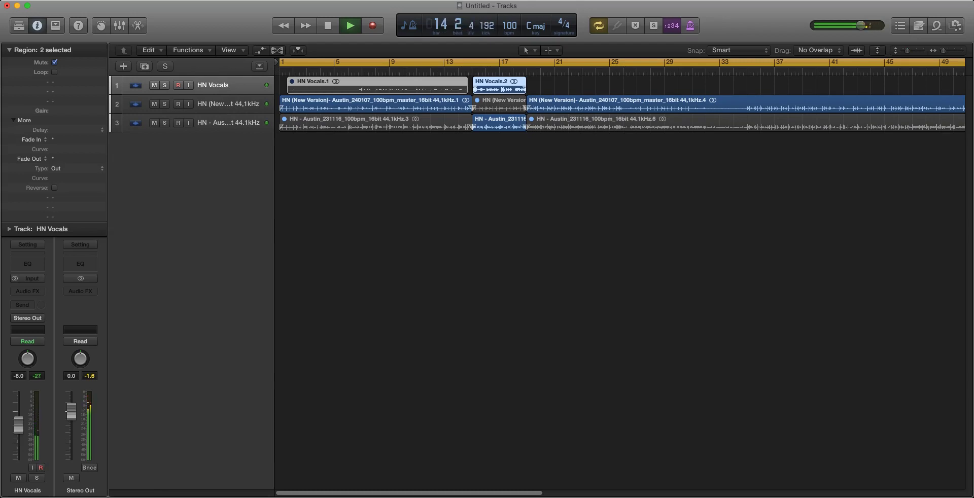
pyautogui.press('super+Down')
pyautogui.press('super+Down')
pyautogui.press('super+Down')
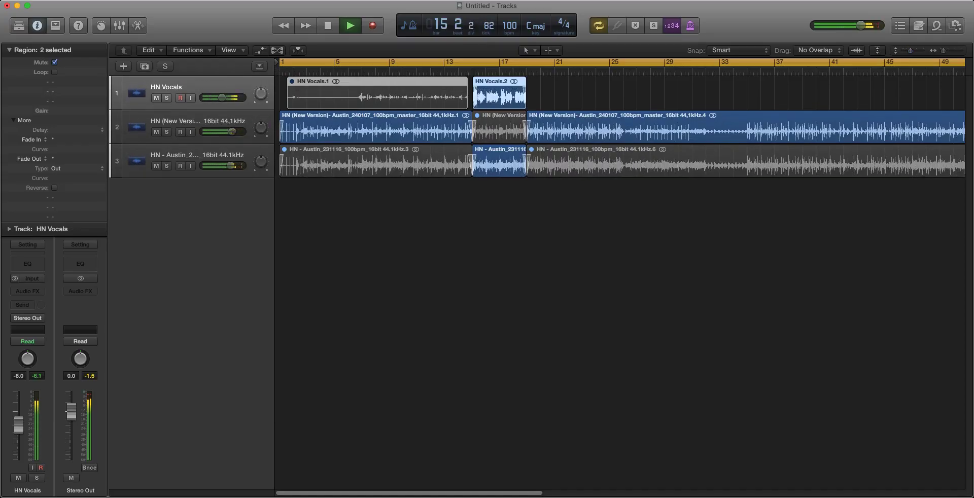
pyautogui.press('super+Right')
pyautogui.press('super+Right')
pyautogui.press('super+Right')
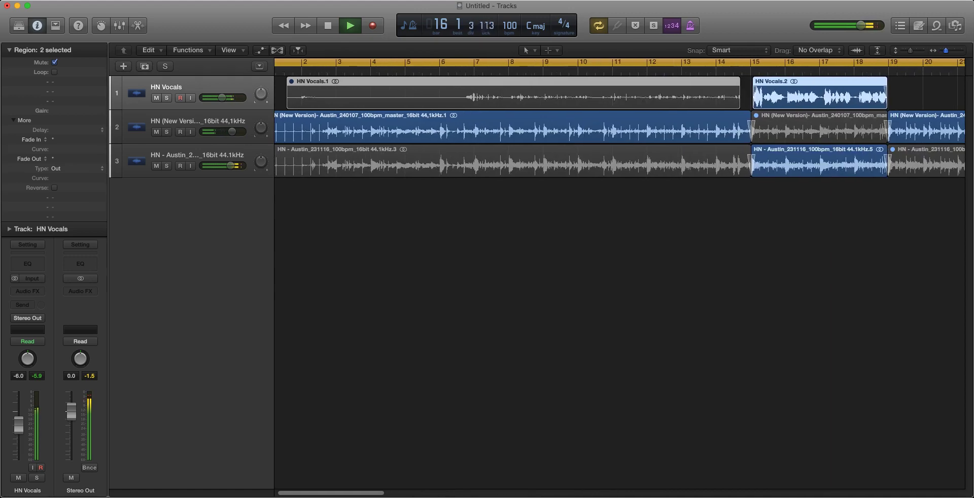
# Step: Move the playhead back to bar 15 and zoom in closer on bars 10–16
pyautogui.moveTo(945, 50); pyautogui.dragTo(947, 51)
pyautogui.hscroll(10, 619, 274)
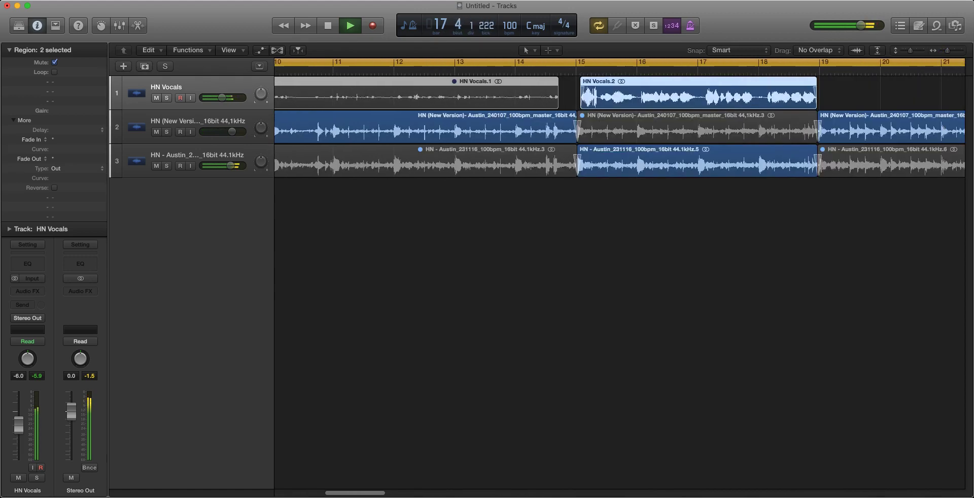
pyautogui.click(576, 72)
pyautogui.press('super+Right')
pyautogui.press('super+Right')
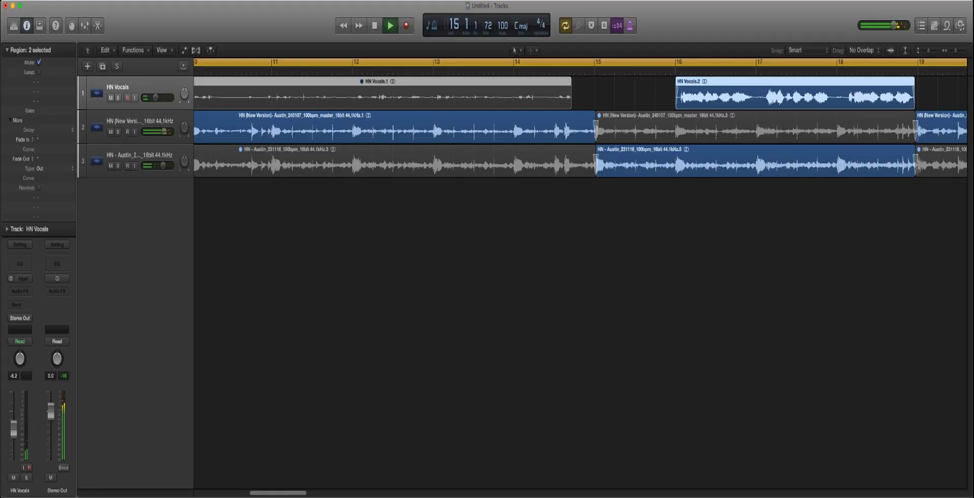
# Step: Extend HN Vocals.2's end to bar 19 and restart playback from just before bar 15
pyautogui.hscroll(5, 581, 203)
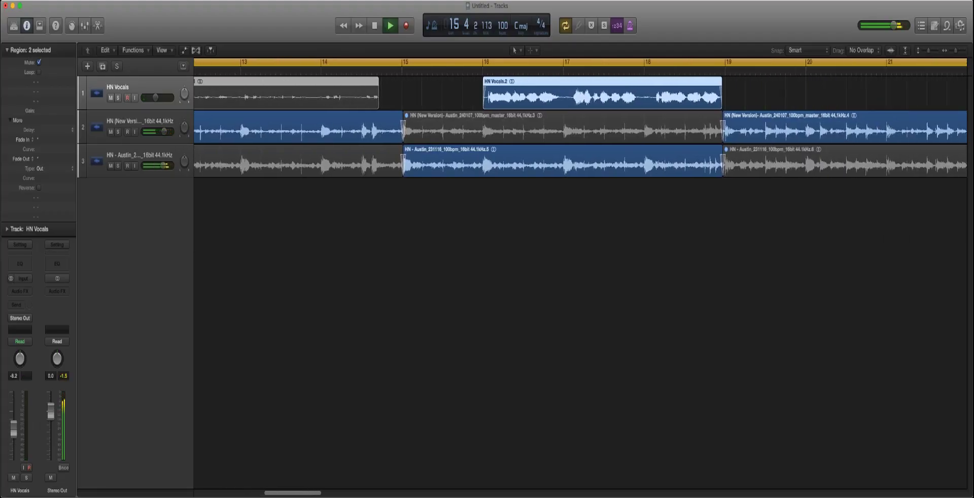
pyautogui.hscroll(1, 581, 203)
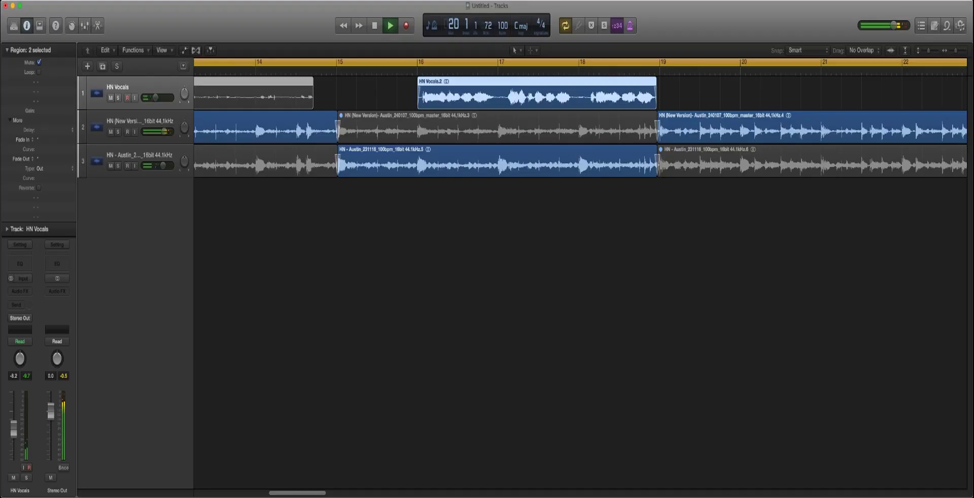
pyautogui.moveTo(656, 103); pyautogui.dragTo(659, 104)
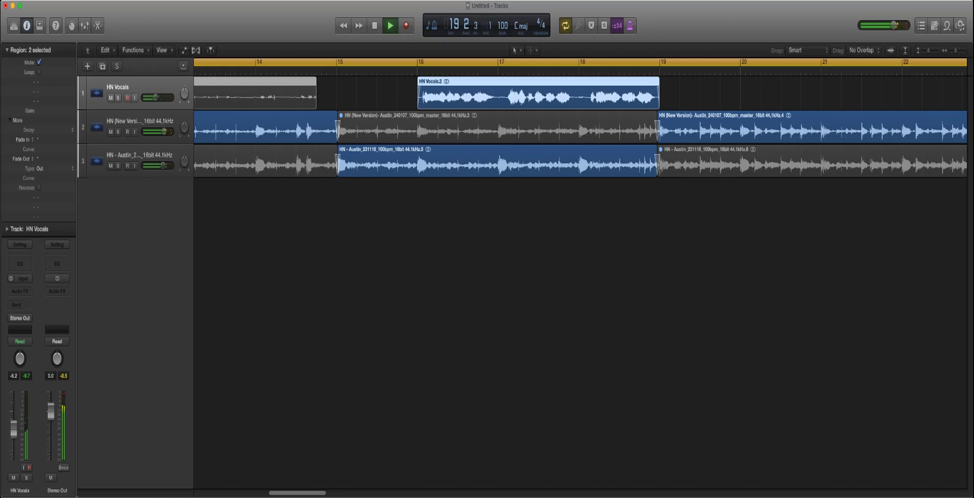
pyautogui.press('space')
pyautogui.press('space')
# Step: Hide the region parameters, stop playback, then play the comp back from the beginning
pyautogui.click(7, 50)
pyautogui.press('space')
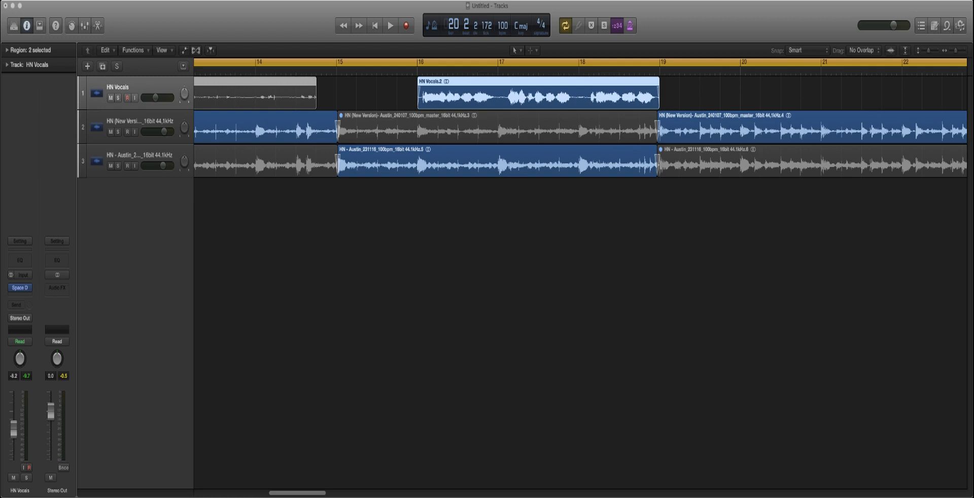
pyautogui.press('space')
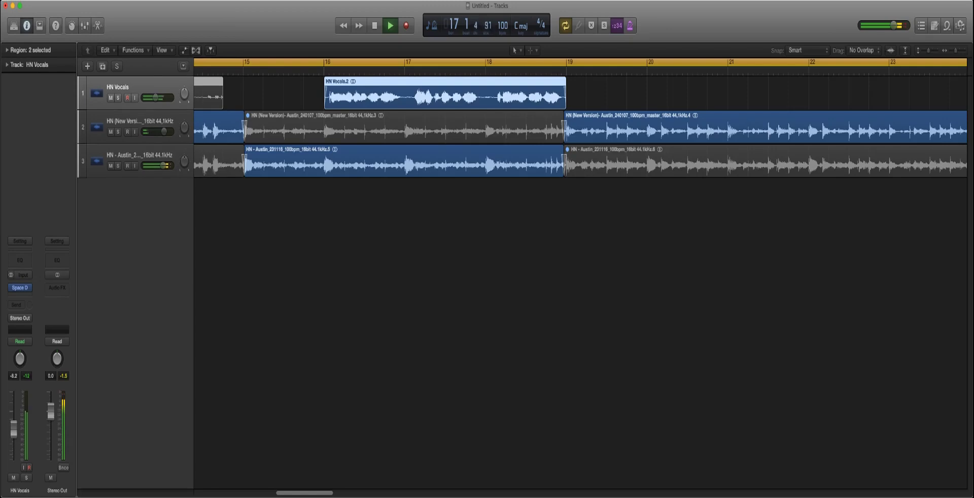
# Step: Solo the HN Vocals track and replay it from bar 15
pyautogui.press('s')
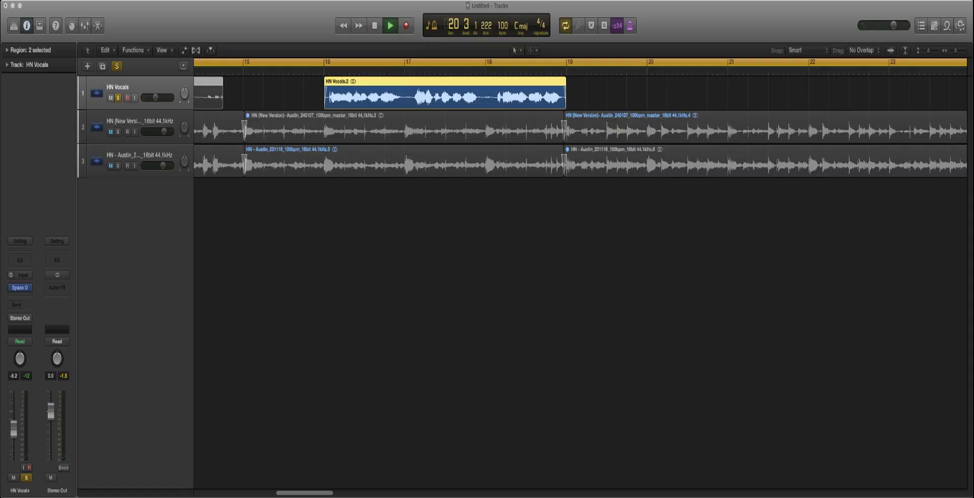
pyautogui.hscroll(6, 580, 127)
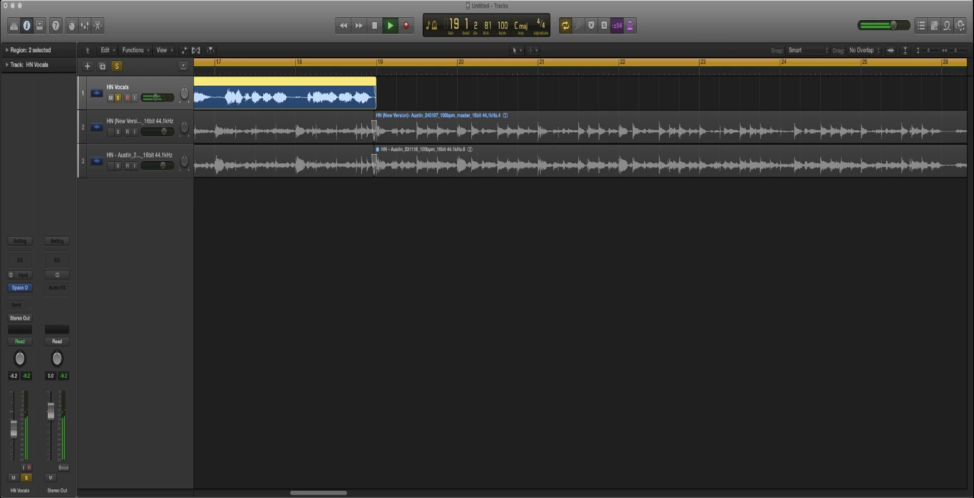
pyautogui.hscroll(-5, 580, 126)
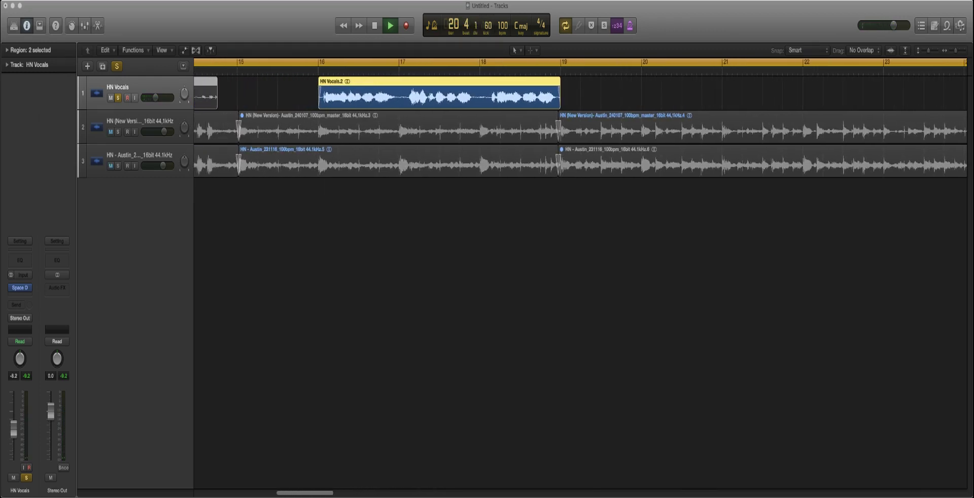
pyautogui.click(309, 71)
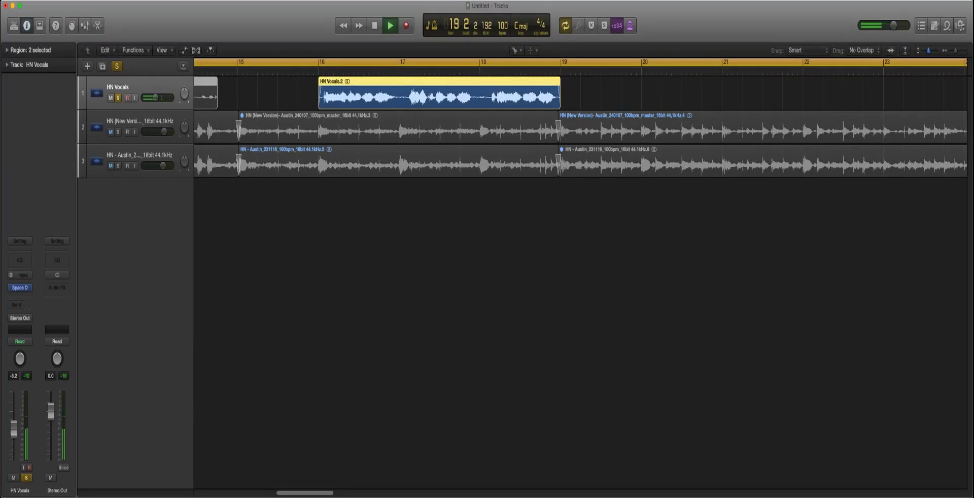
# Step: Unsolo HN Vocals, replay all tracks from bar 15 beat 4, and enlarge the HN Vocals track
pyautogui.moveTo(928, 50); pyautogui.dragTo(931, 50)
pyautogui.hscroll(-5, 581, 196)
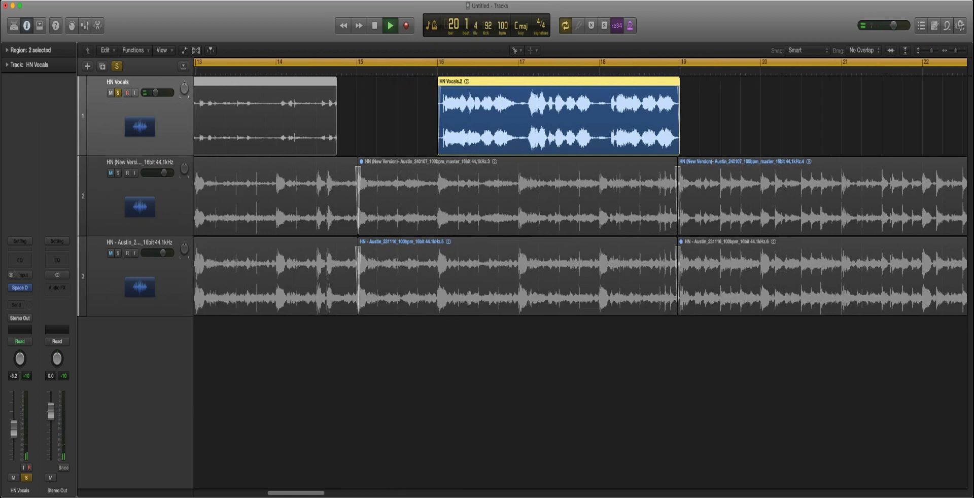
pyautogui.hscroll(-5, 580, 196)
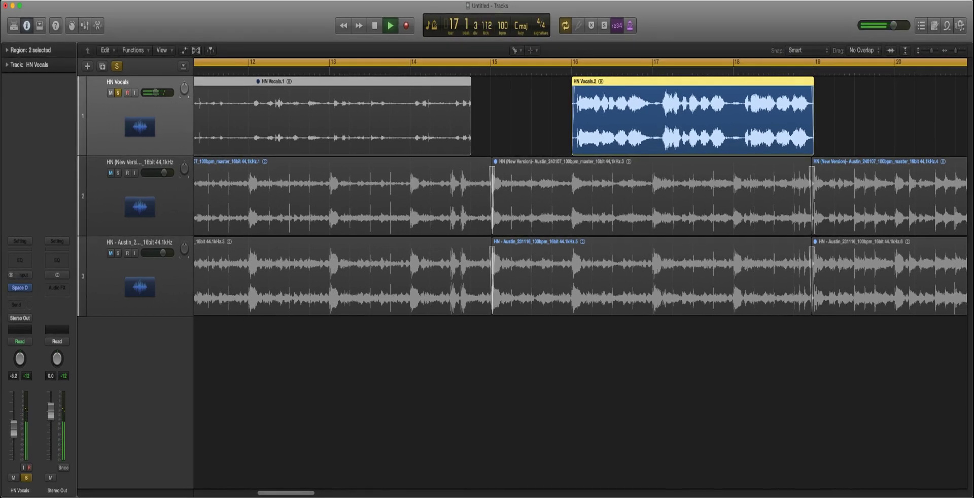
pyautogui.press('s')
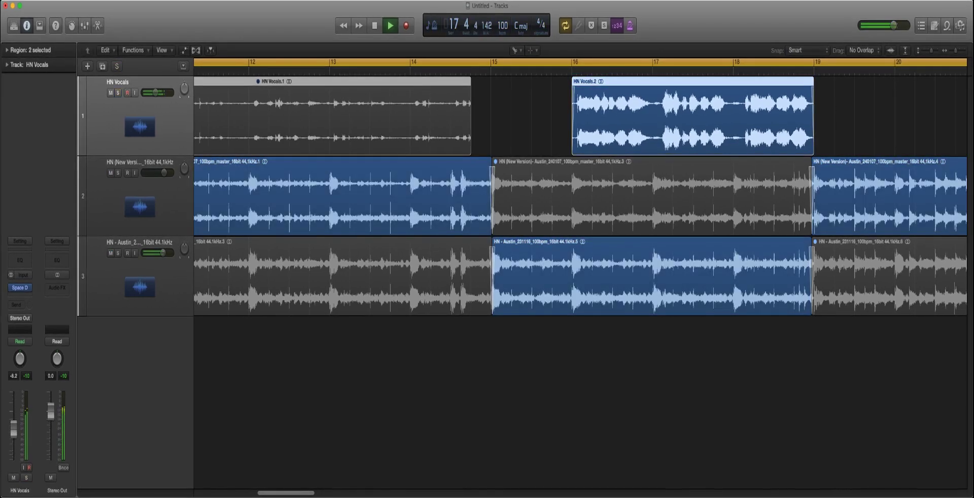
pyautogui.click(548, 71)
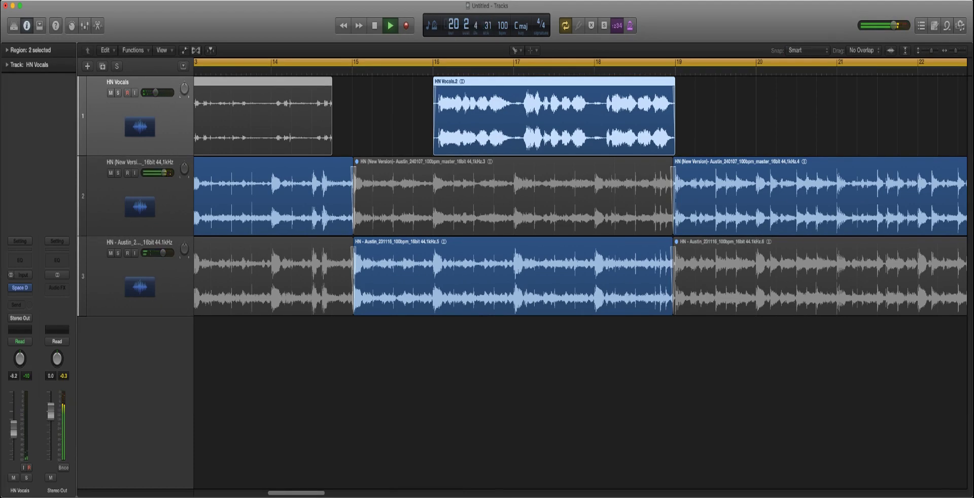
pyautogui.hotkey('ctrl', 'z')
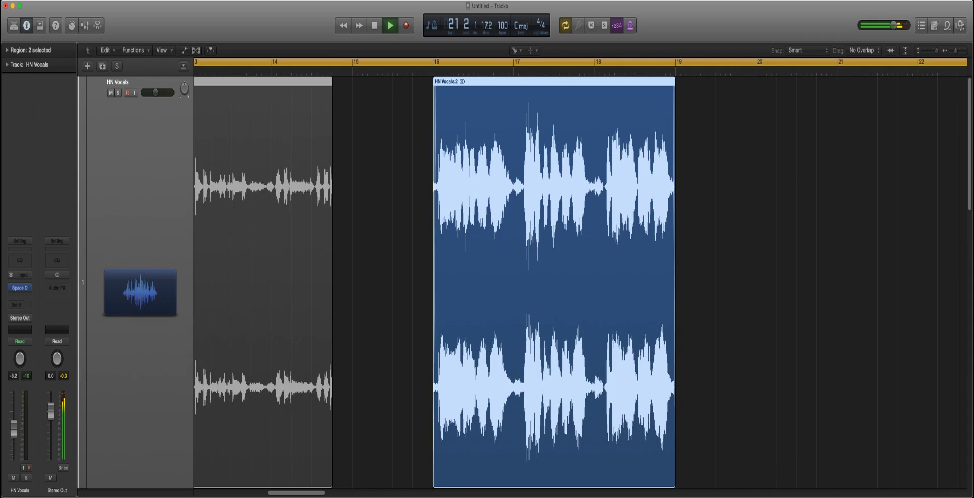
# Step: Zoom to bars 13–18 and split the HN Vocals region at about bar 18
pyautogui.press('super+Right')
pyautogui.press('super+Right')
pyautogui.press('super+Right')
pyautogui.press('super+Right')
pyautogui.press('super+Right')
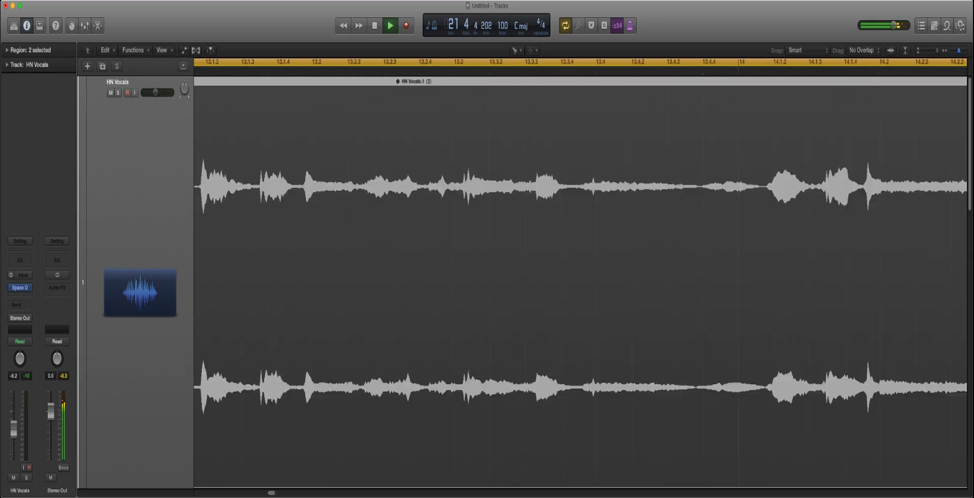
pyautogui.press('super+Left')
pyautogui.press('super+Left')
pyautogui.press('super+Left')
pyautogui.hotkey('ctrl', 'Left')
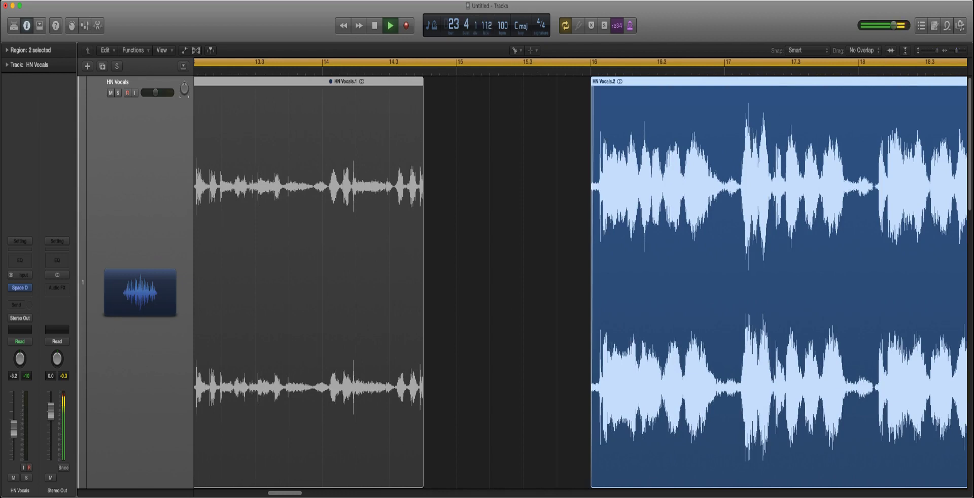
pyautogui.scroll(-3, 525, 282)
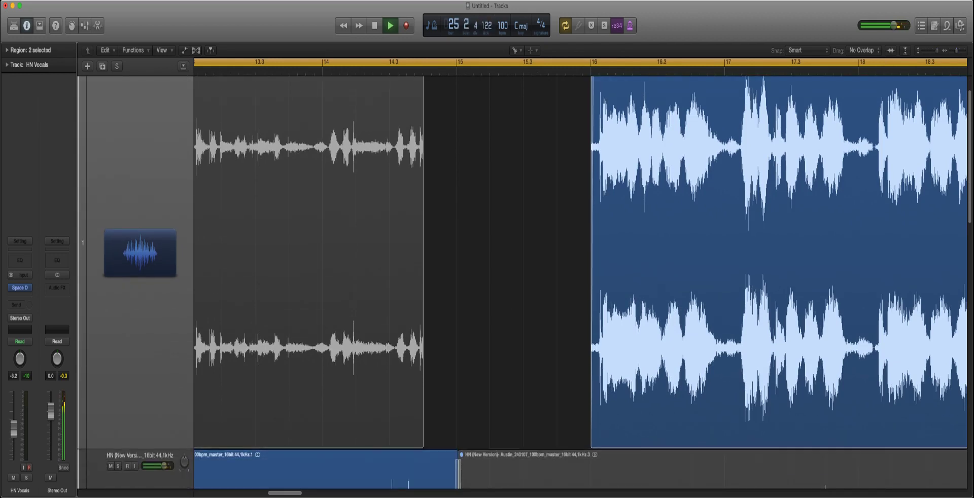
pyautogui.click(874, 253)
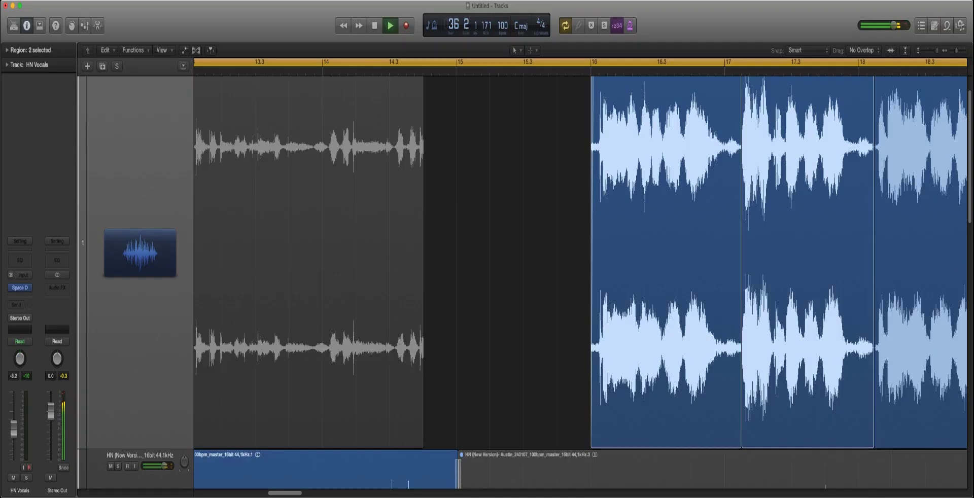
# Step: Trim the ends of the two vocal pieces to leave small gaps, then reveal the region fade settings
pyautogui.moveTo(872, 436); pyautogui.dragTo(866, 436)
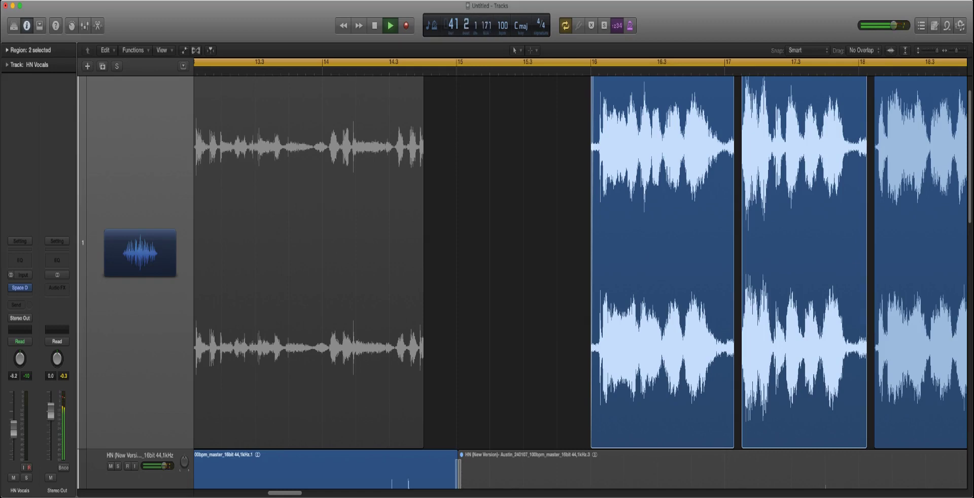
pyautogui.click(7, 50)
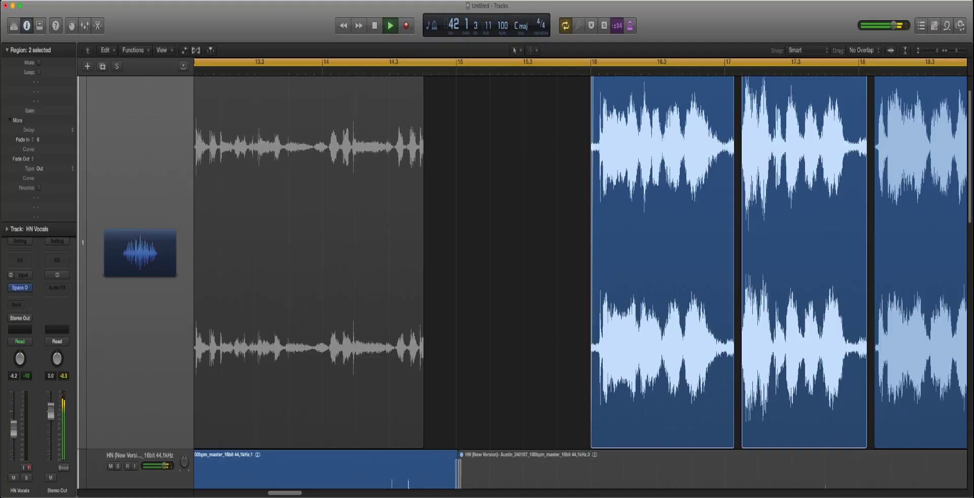
# Step: Set Fade In and Fade Out to 6 on the selected HN Vocals piece
pyautogui.doubleClick(42, 139)
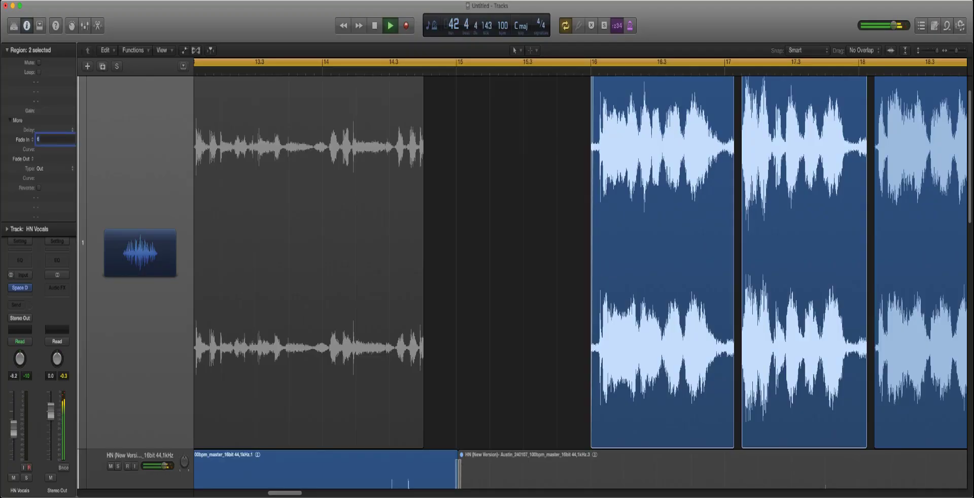
pyautogui.press('Return')
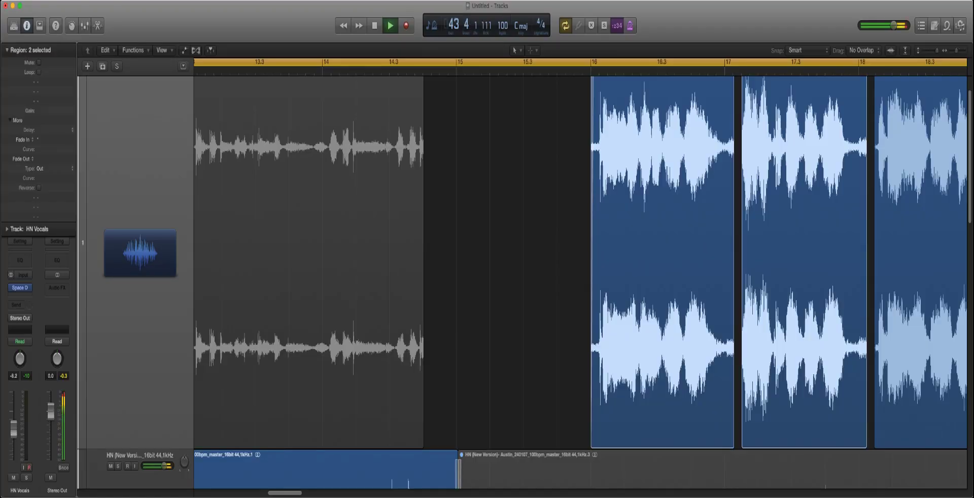
pyautogui.doubleClick(42, 158)
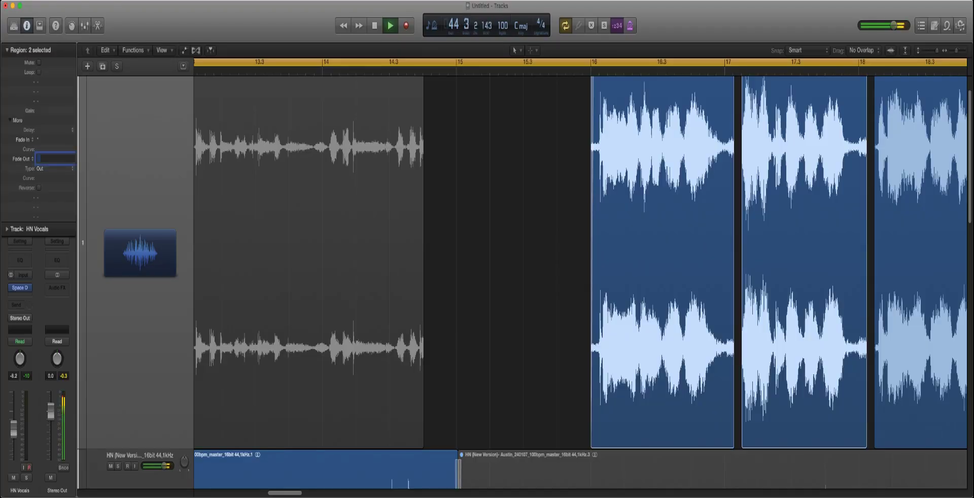
pyautogui.write('6')
pyautogui.press('Return')
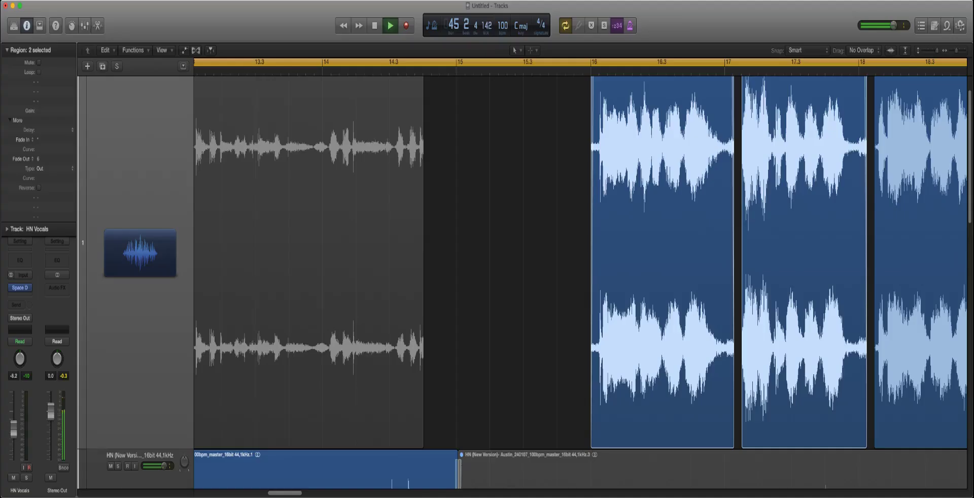
pyautogui.doubleClick(41, 139)
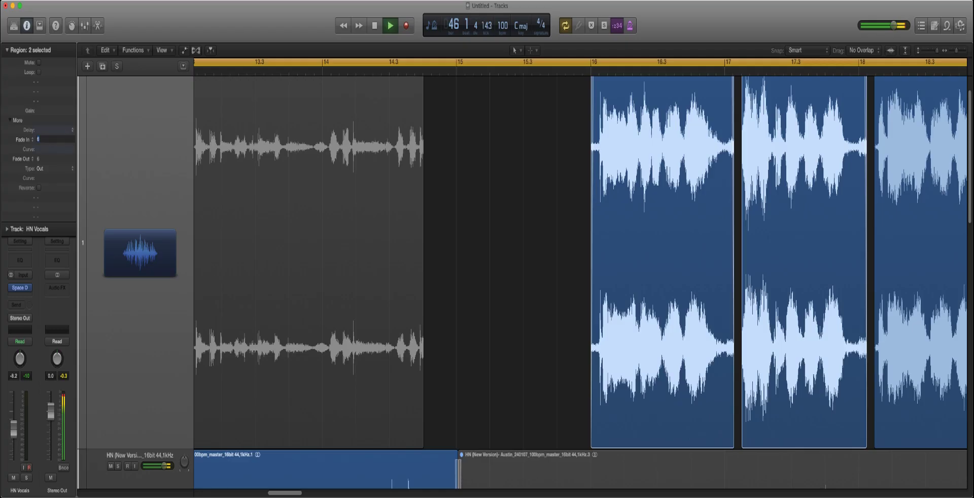
pyautogui.press('Return')
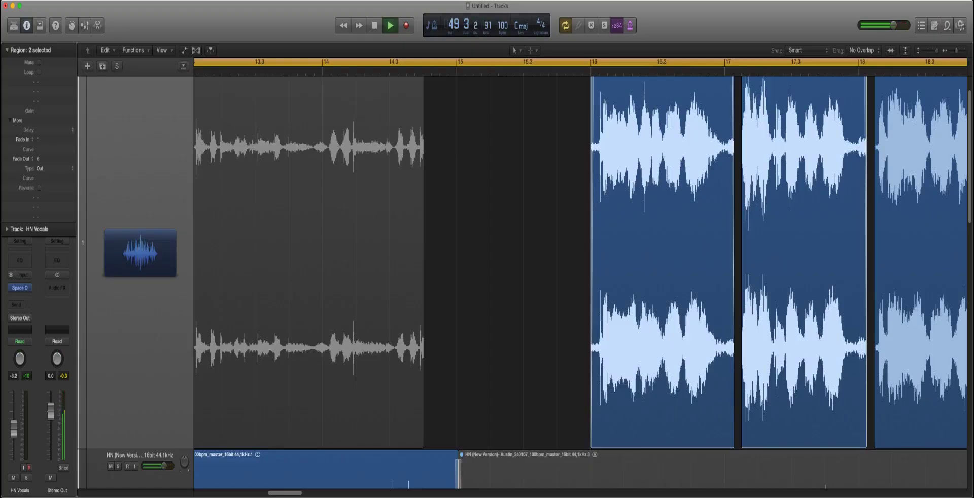
# Step: Give HN Vocals.4 a fade-in of 6
pyautogui.moveTo(937, 50); pyautogui.dragTo(935, 51)
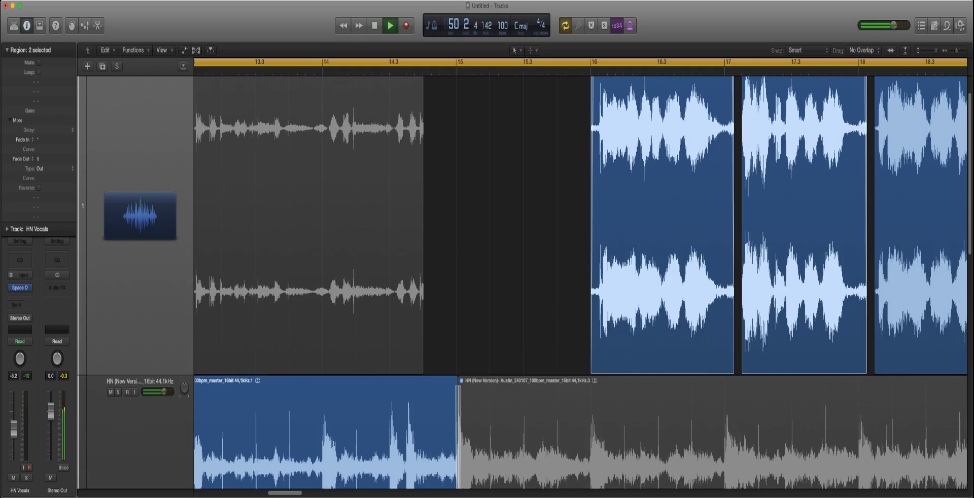
pyautogui.click(920, 213)
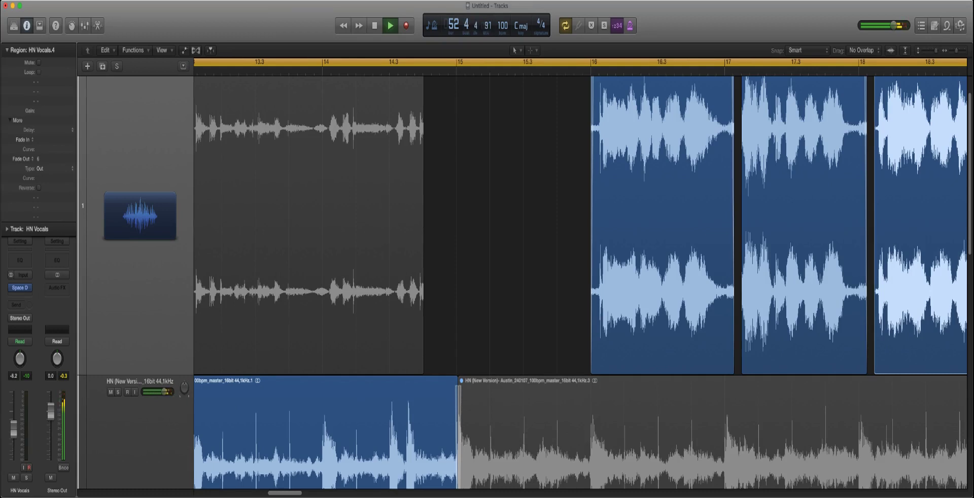
pyautogui.doubleClick(45, 139)
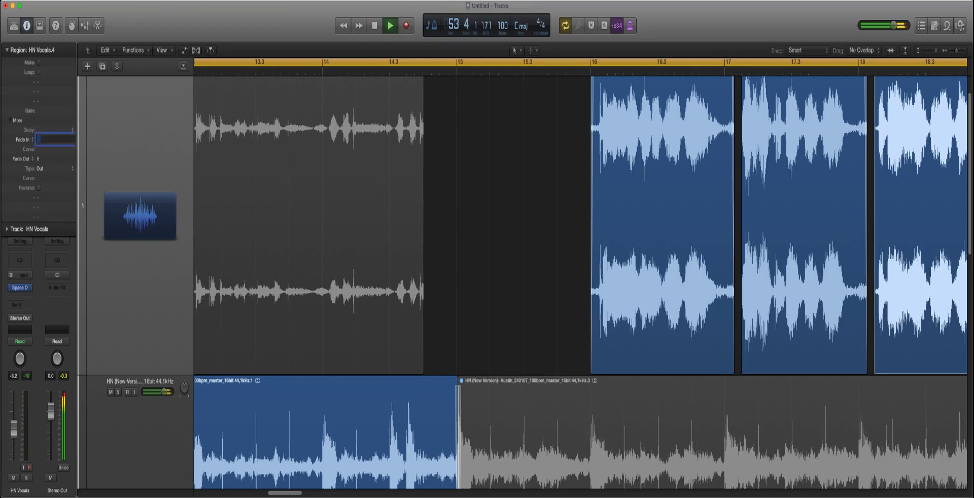
pyautogui.write('6')
pyautogui.press('Return')
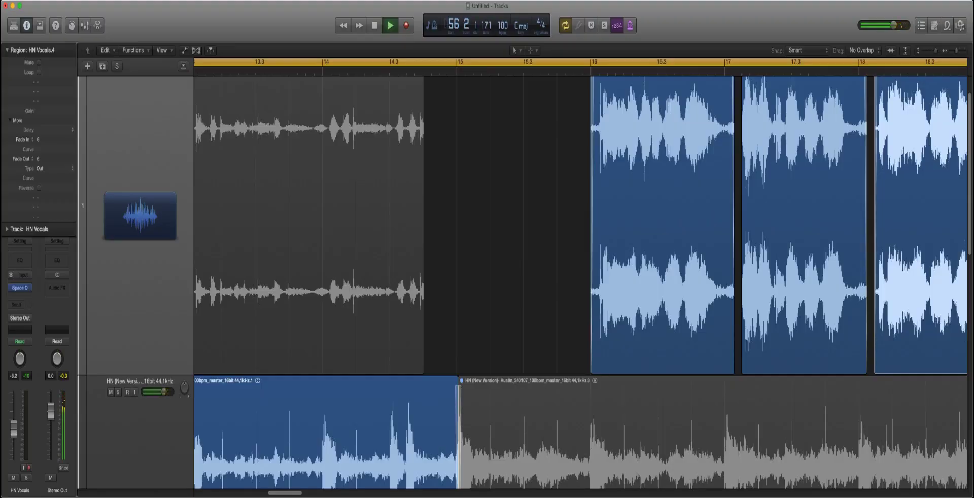
# Step: Give HN Vocals.6 a fade-in of 6, then shrink lanes so all three tracks fit
pyautogui.click(804, 218)
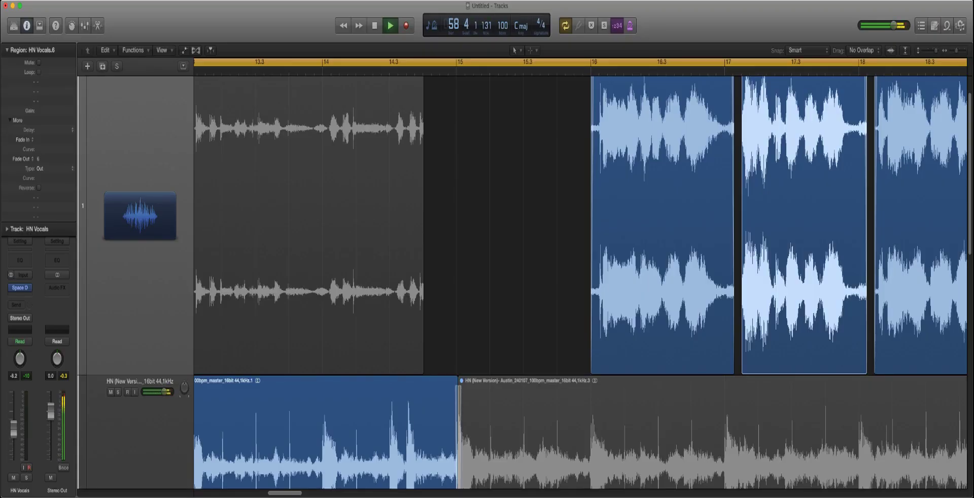
pyautogui.doubleClick(43, 140)
pyautogui.write('6')
pyautogui.press('Return')
pyautogui.press('Return')
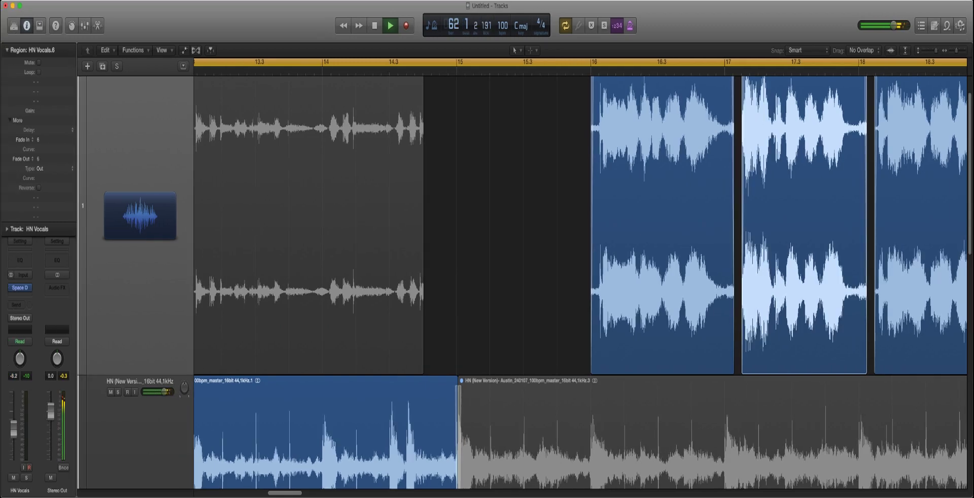
pyautogui.moveTo(935, 50); pyautogui.dragTo(934, 51)
pyautogui.press('super+Up')
pyautogui.press('super+Up')
pyautogui.press('super+Up')
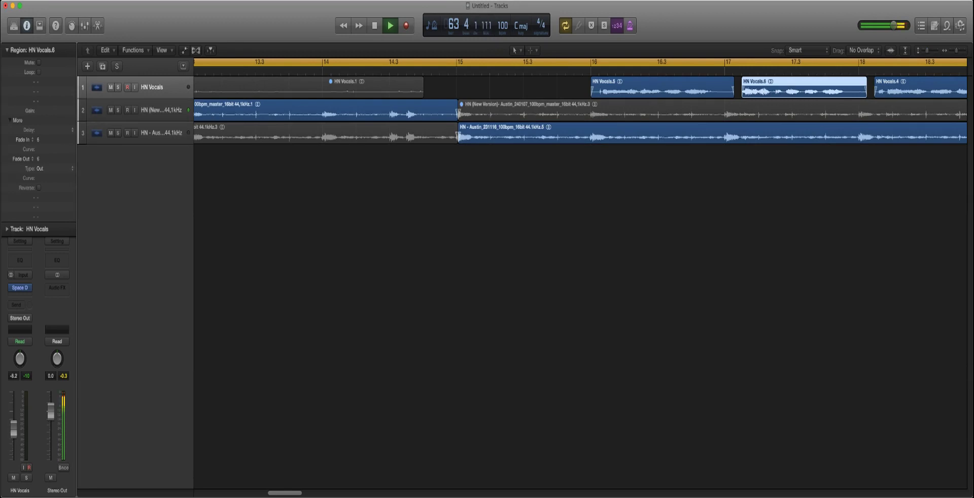
# Step: Zoom out to show bars 1–33 and restart playback from bar 1
pyautogui.press('super+Left')
pyautogui.press('super+Left')
pyautogui.press('super+Left')
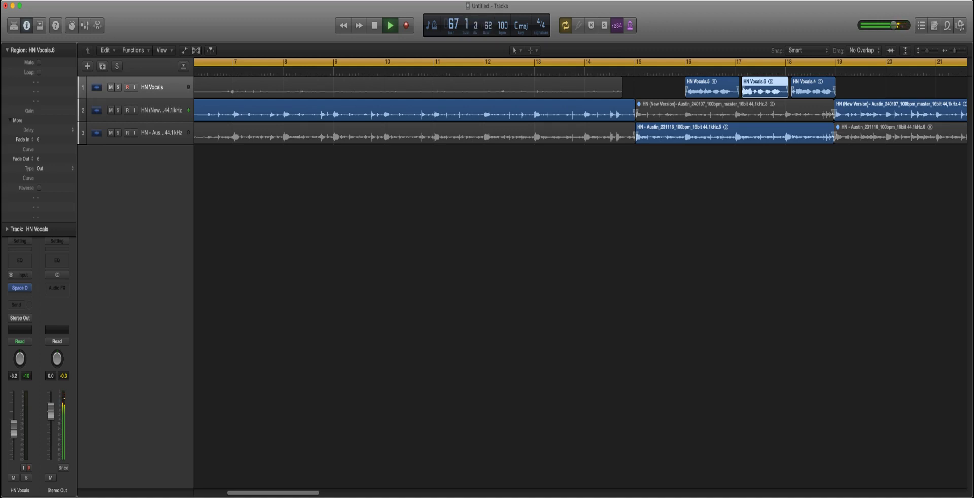
pyautogui.moveTo(954, 50); pyautogui.dragTo(953, 51)
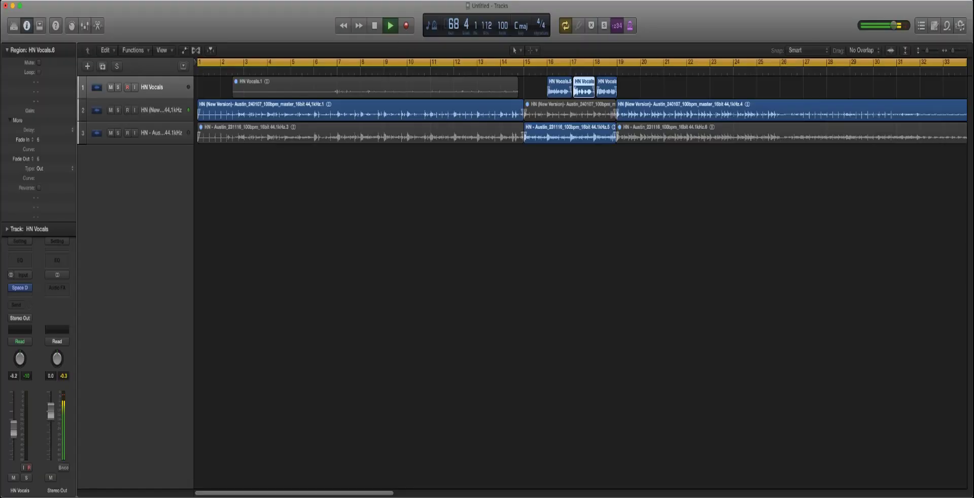
pyautogui.press('space')
pyautogui.press('space')
# Step: Split track 3's HN - Austin region at bar 16 and mute the right-hand part
pyautogui.click(570, 134)
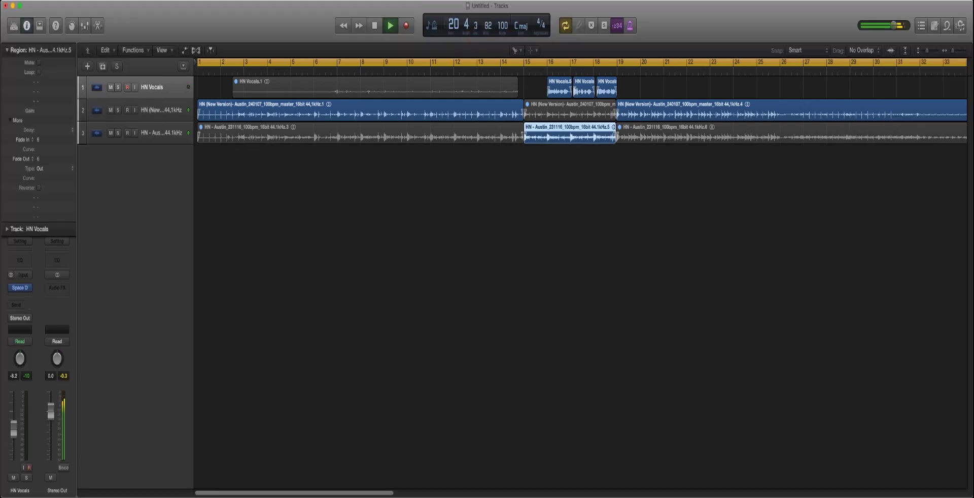
pyautogui.press('t')
pyautogui.press('i')
pyautogui.click(548, 134)
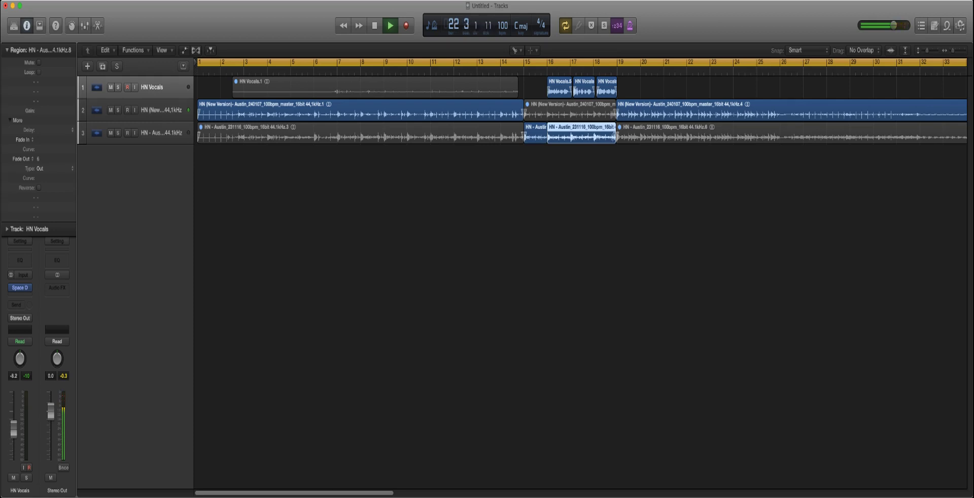
pyautogui.press('t')
pyautogui.press('m')
pyautogui.click(573, 134)
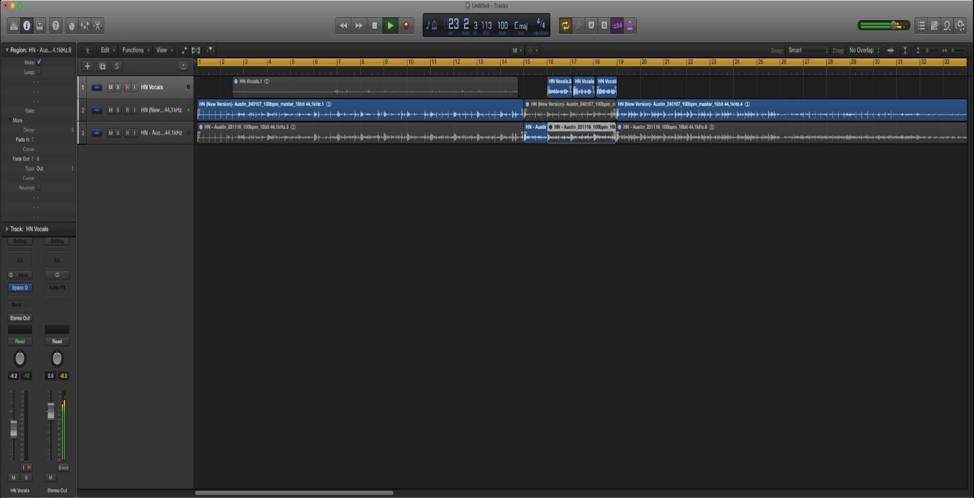
# Step: Enlarge the track lanes and replay from just before bar 16
pyautogui.click(543, 72)
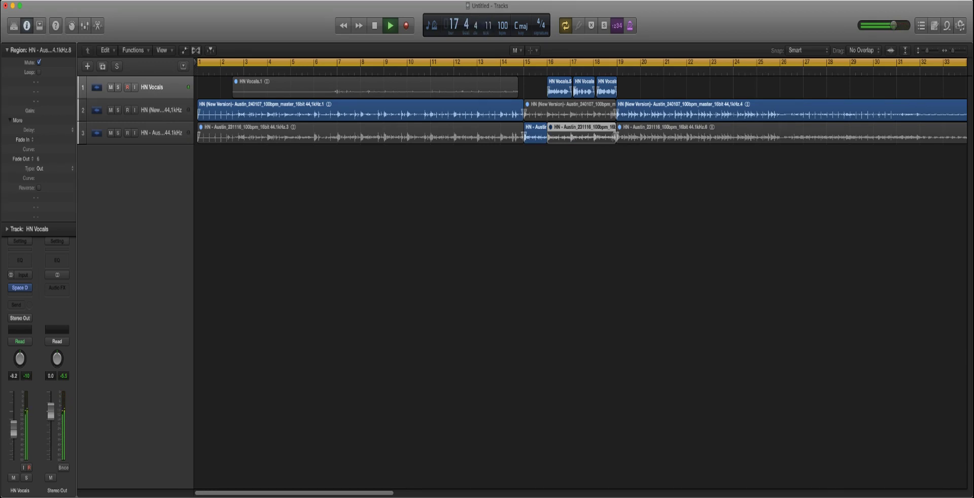
pyautogui.moveTo(927, 50); pyautogui.dragTo(928, 50)
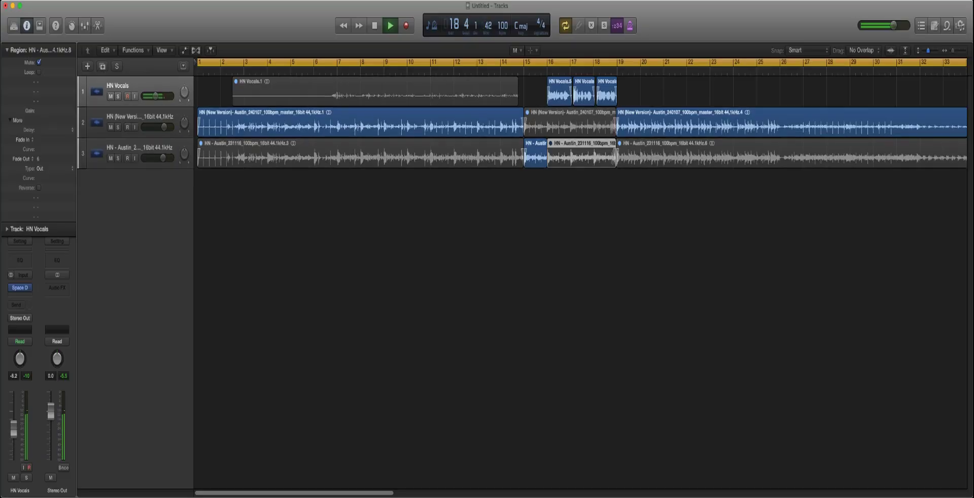
pyautogui.press('super+Down')
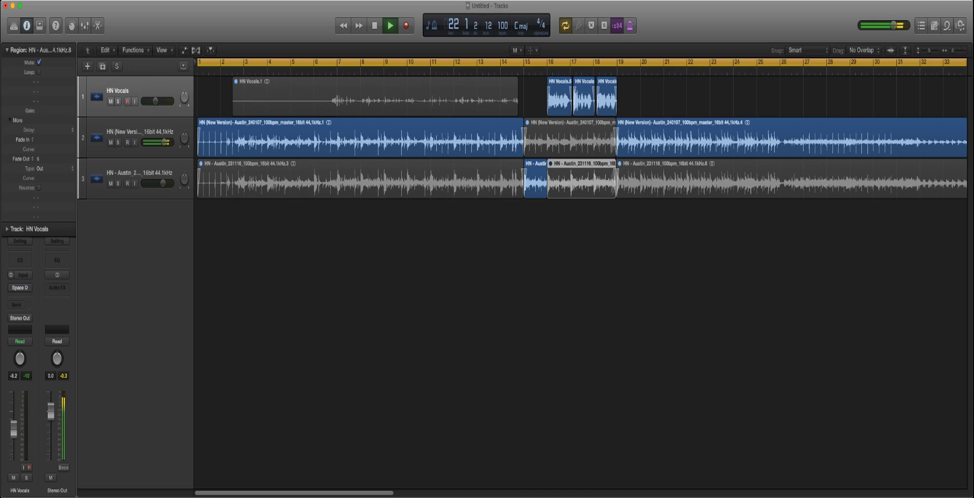
pyautogui.click(536, 71)
pyautogui.hscroll(8, 581, 137)
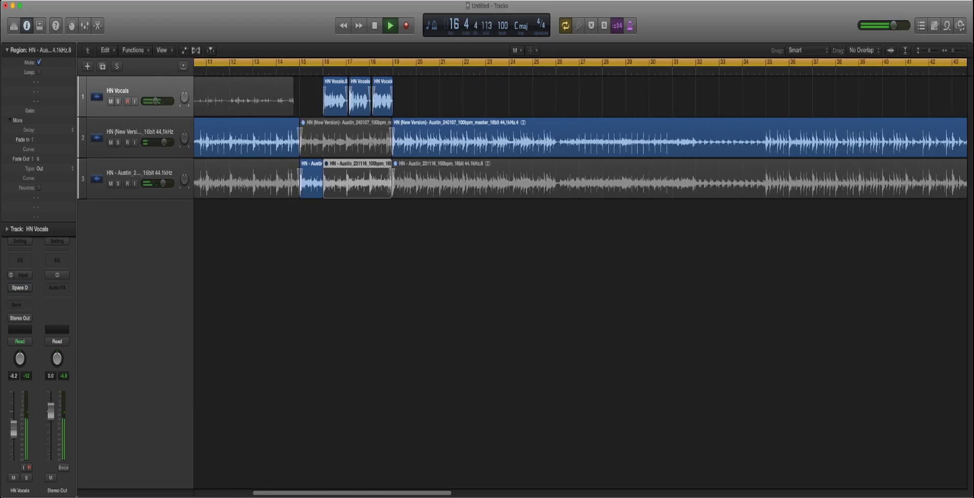
# Step: Collapse the Region inspector and zoom in on bars 15–19 while replaying
pyautogui.click(8, 50)
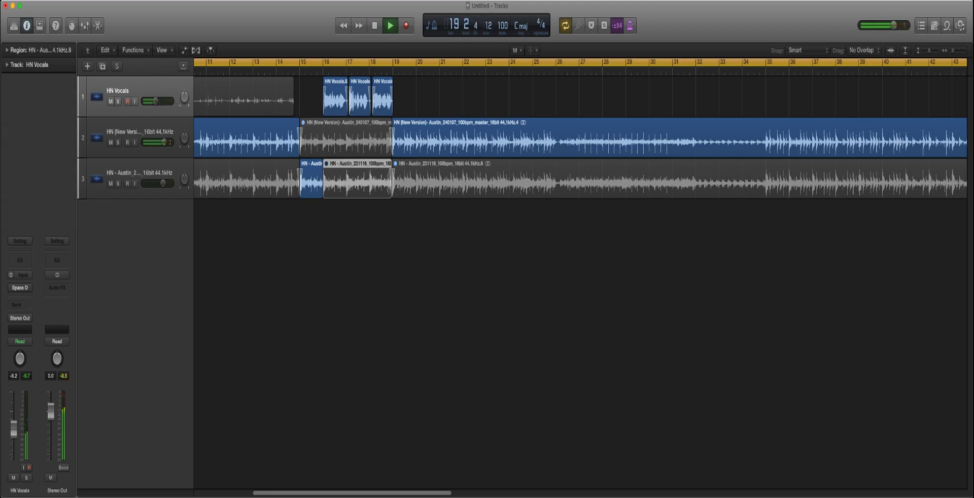
pyautogui.press(',')
pyautogui.moveTo(952, 51); pyautogui.dragTo(955, 50)
pyautogui.press('super+Right')
pyautogui.press('super+Right')
pyautogui.press('super+Right')
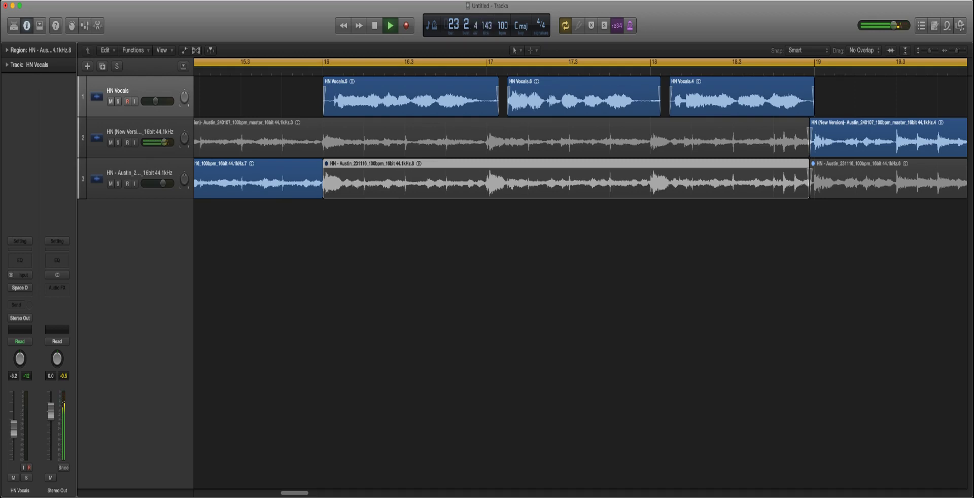
# Step: Zoom in until bars 17.4–19.1 fill the Tracks area
pyautogui.press('super+Right')
pyautogui.press('super+Right')
pyautogui.press('super+Right')
pyautogui.press('super+Right')
pyautogui.press('super+Right')
pyautogui.press('super+Right')
pyautogui.press('super+Right')
pyautogui.press('super+Right')
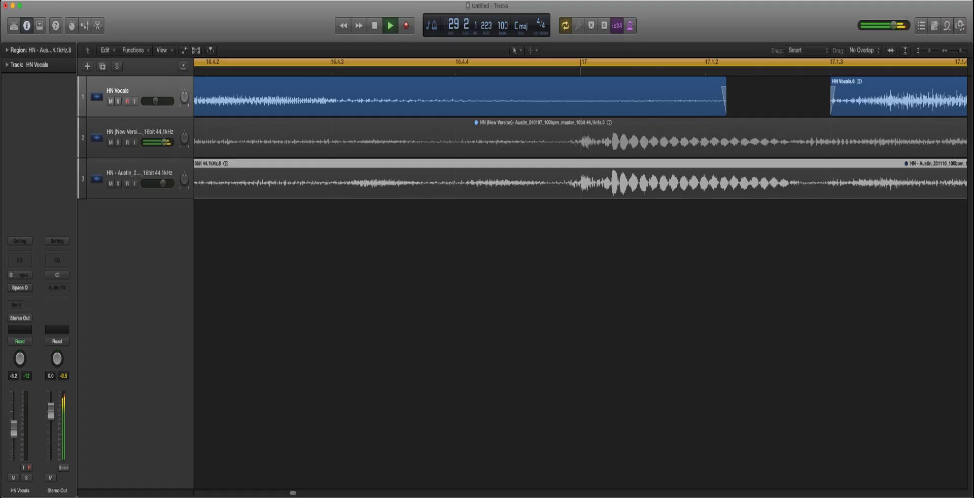
pyautogui.press('super+Left')
pyautogui.press('super+Left')
pyautogui.press('super+Left')
pyautogui.press('super+Left')
pyautogui.press('super+Left')
pyautogui.press('super+Left')
pyautogui.press('super+Left')
pyautogui.press('super+Left')
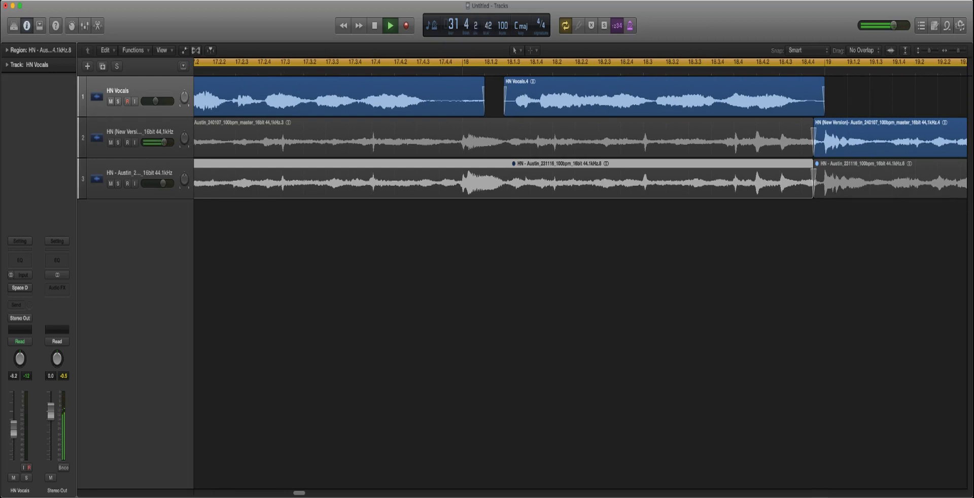
pyautogui.press('super+Right')
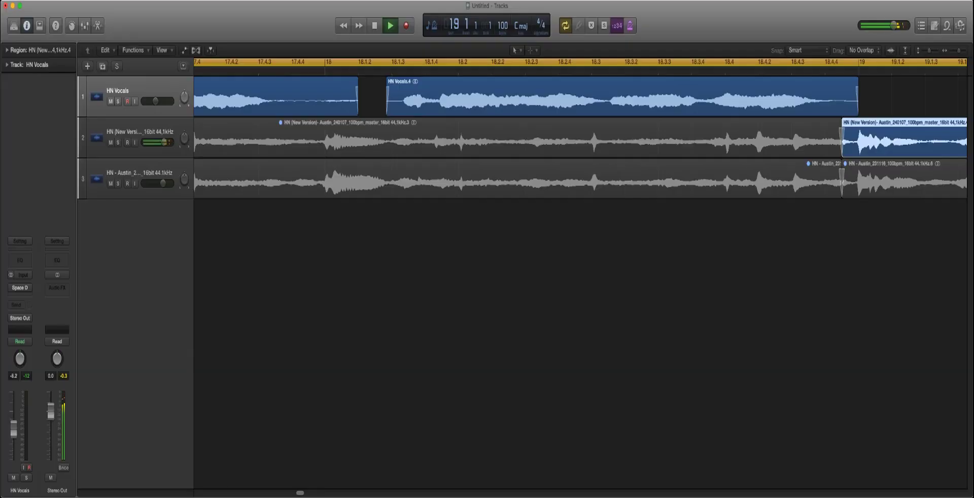
# Step: Trim track 2's later region to start at bar 19, then zoom out to bars 9–33
pyautogui.moveTo(843, 152); pyautogui.dragTo(859, 153)
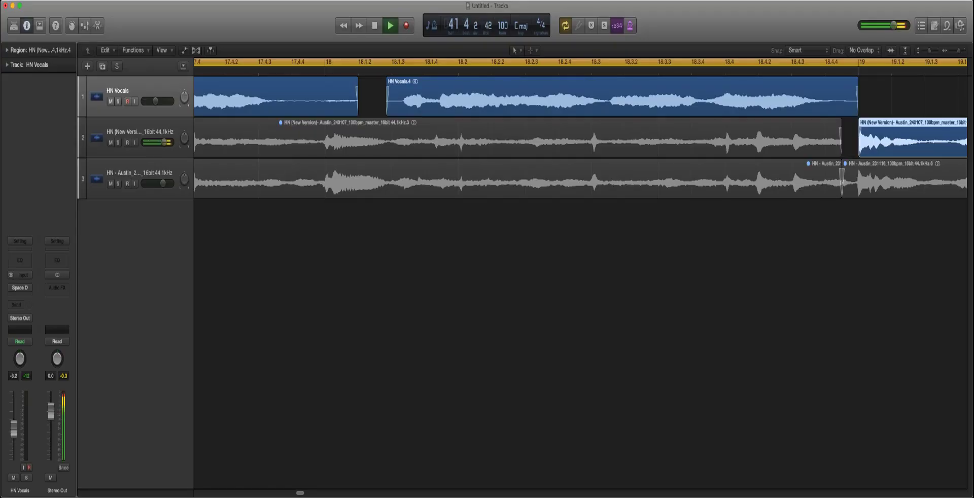
pyautogui.click(858, 228)
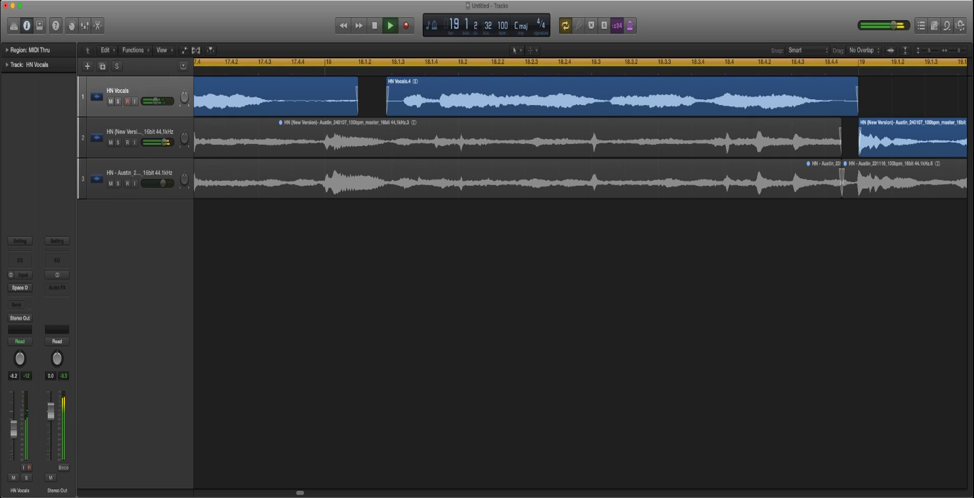
pyautogui.press('super+Left')
pyautogui.press('super+Left')
pyautogui.press('super+Left')
pyautogui.press('super+Left')
pyautogui.press('super+Left')
pyautogui.press('super+Left')
pyautogui.press('super+Left')
pyautogui.press('super+Left')
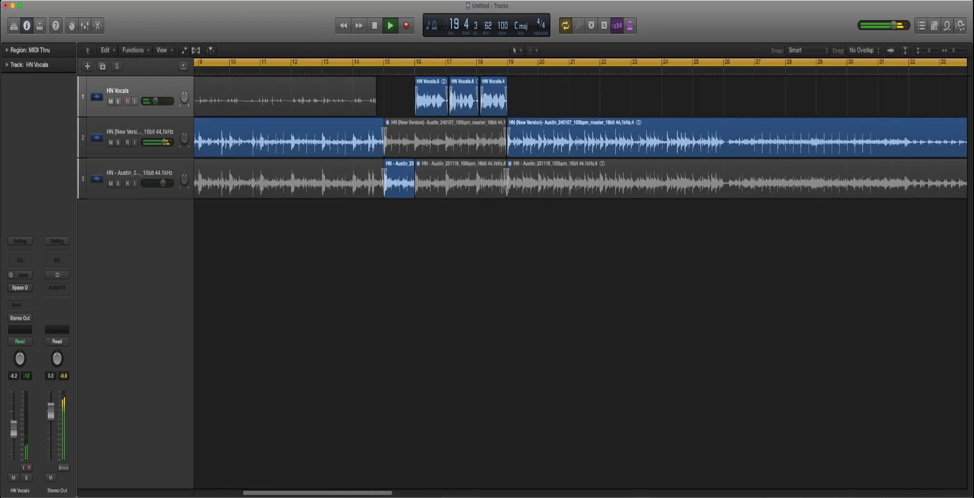
# Step: Unmute track 3's bars 16–19 region and replay from around bar 15
pyautogui.hscroll(-10, 579, 137)
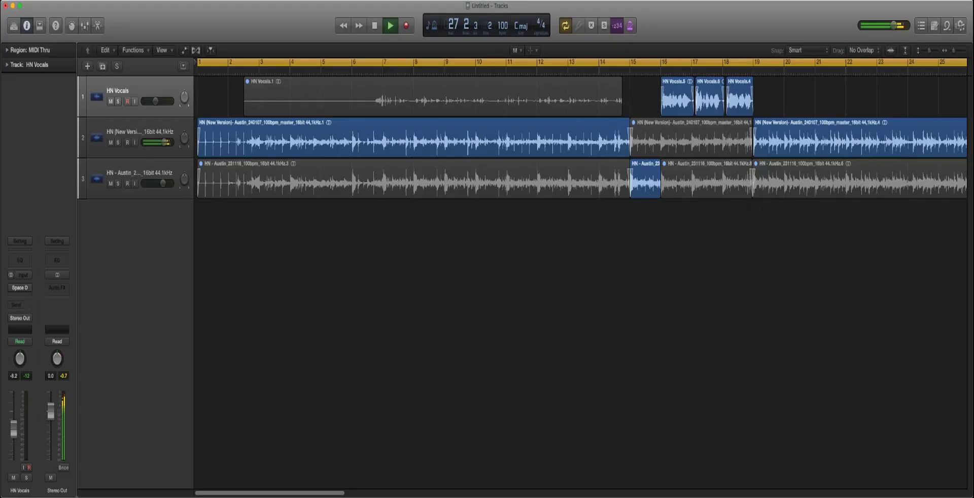
pyautogui.click(706, 181)
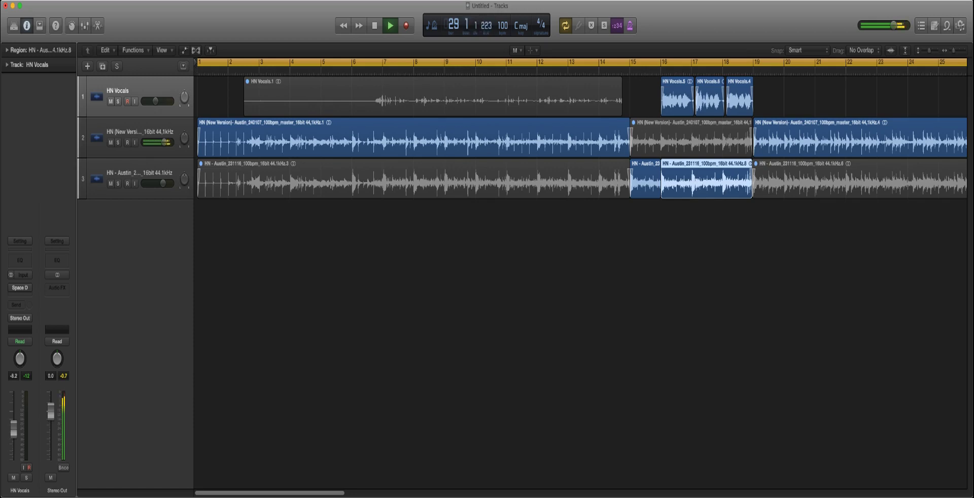
pyautogui.press('space')
pyautogui.press('space')
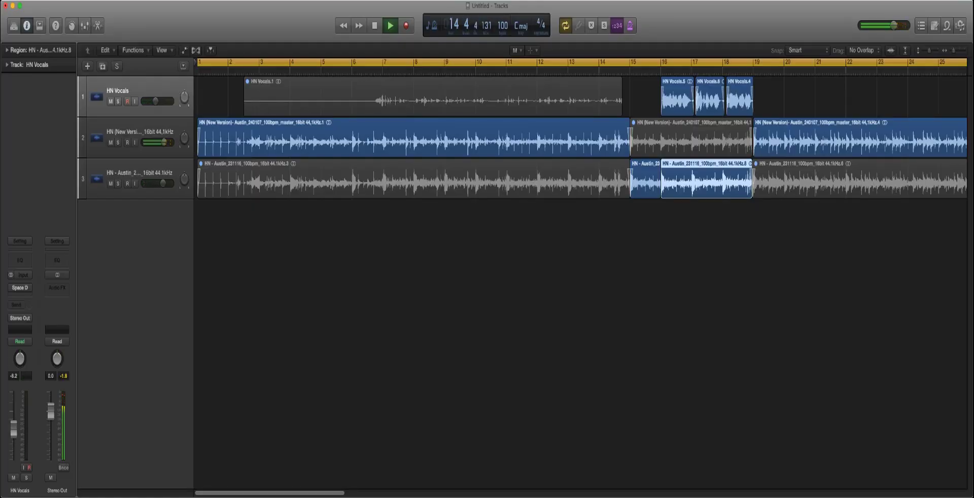
pyautogui.scroll(10, 661, 177)
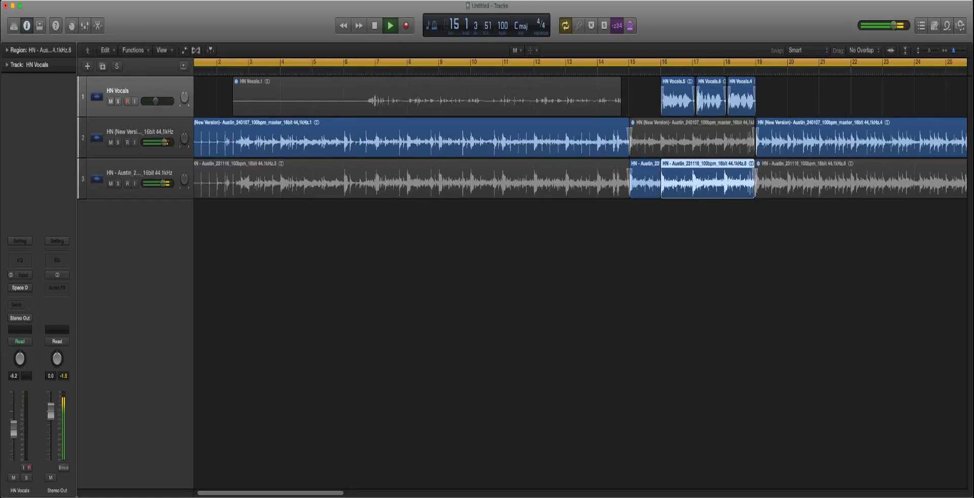
pyautogui.hscroll(3, 661, 178)
pyautogui.hscroll(6, 581, 178)
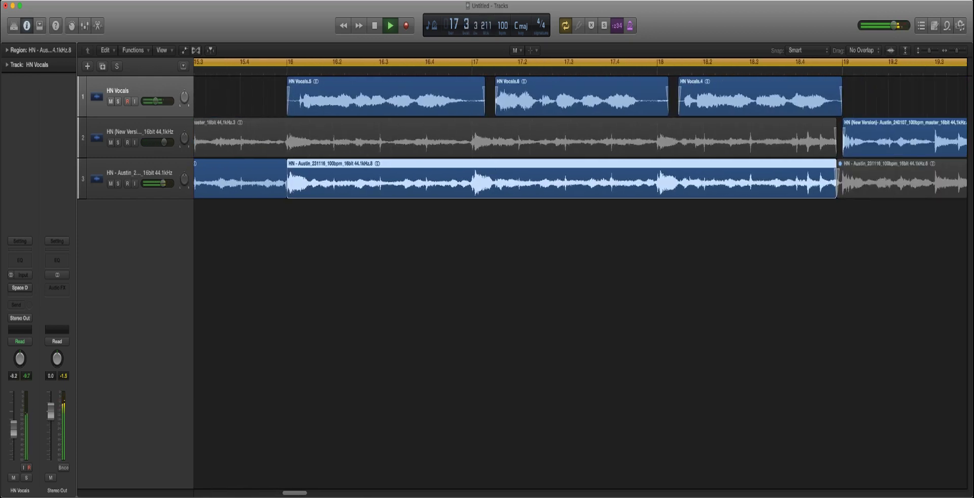
# Step: Extend the end of track 3's bars 16–19 region just past bar 19
pyautogui.press('t')
pyautogui.press('t')
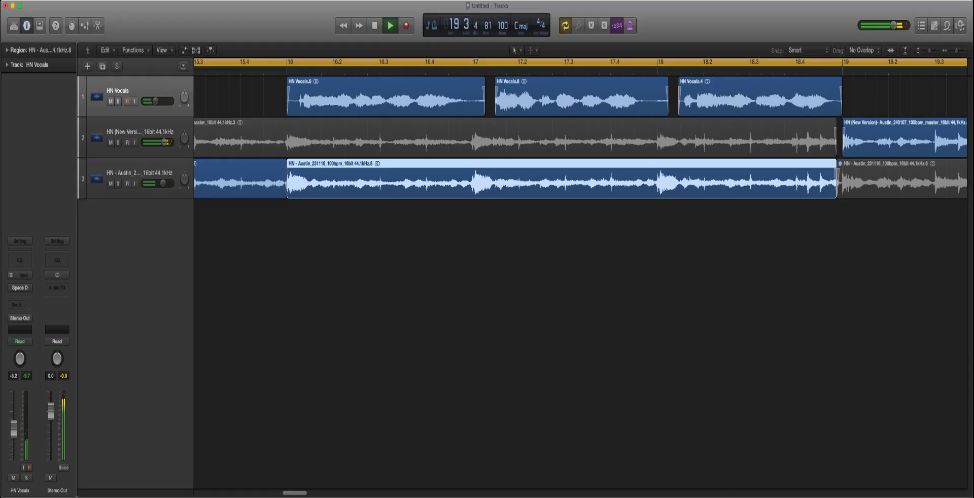
pyautogui.moveTo(835, 194); pyautogui.dragTo(841, 194)
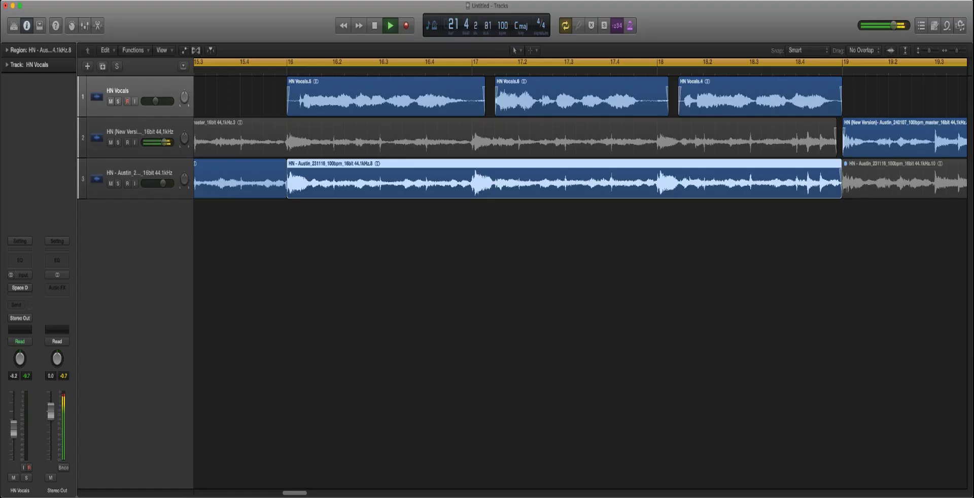
pyautogui.click(710, 264)
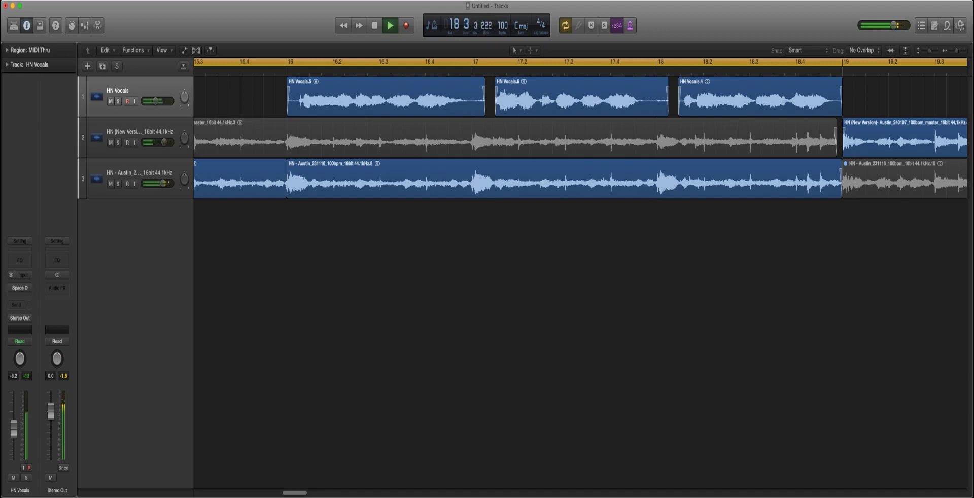
pyautogui.press('super+Right')
pyautogui.press('super+Right')
pyautogui.press('super+Right')
pyautogui.press('super+Right')
pyautogui.press('super+Right')
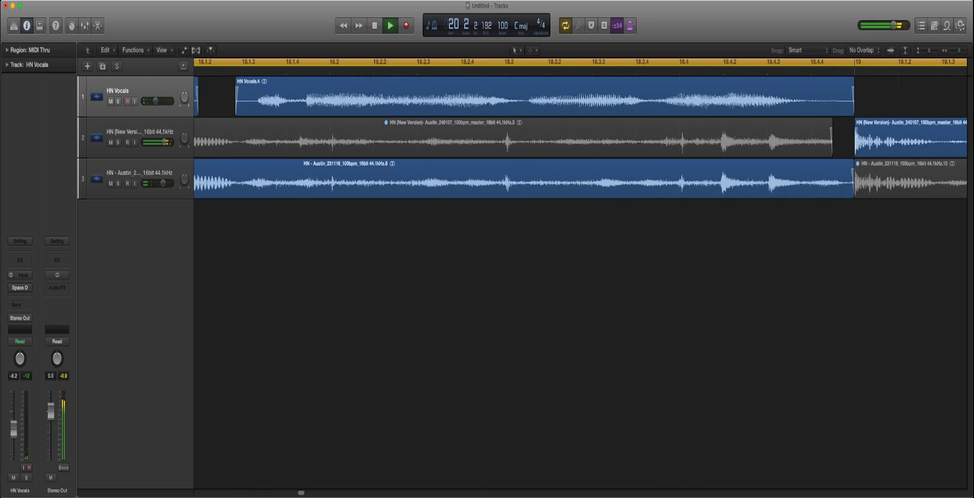
# Step: End track 3's take before bar 19, start track 2's region earlier, and shorten HN Vocals.4 to bar 19
pyautogui.moveTo(852, 193); pyautogui.dragTo(840, 190)
pyautogui.click(841, 229)
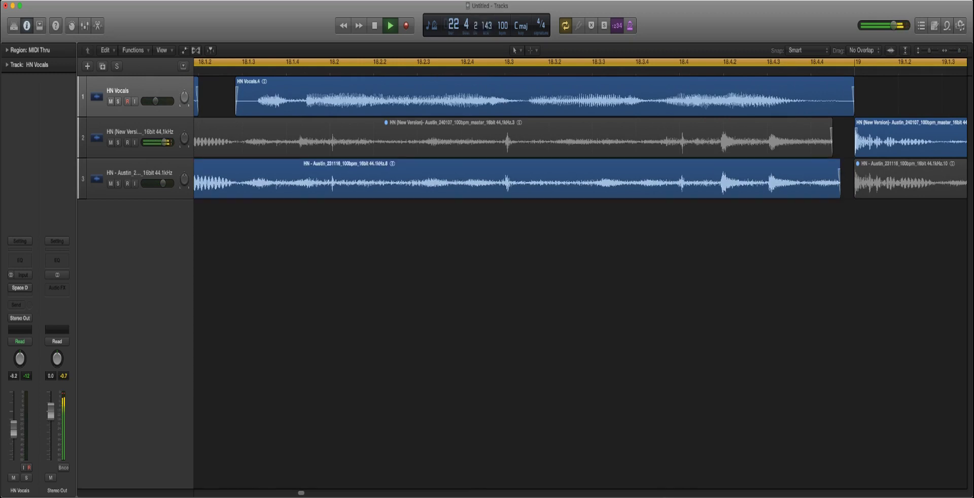
pyautogui.moveTo(856, 150); pyautogui.dragTo(840, 149)
pyautogui.press('shift+super+a')
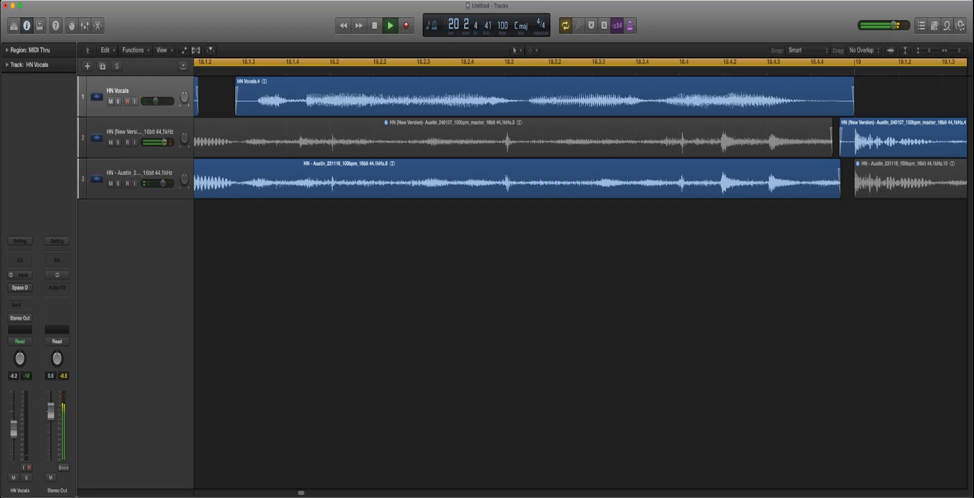
pyautogui.moveTo(839, 192); pyautogui.dragTo(838, 193)
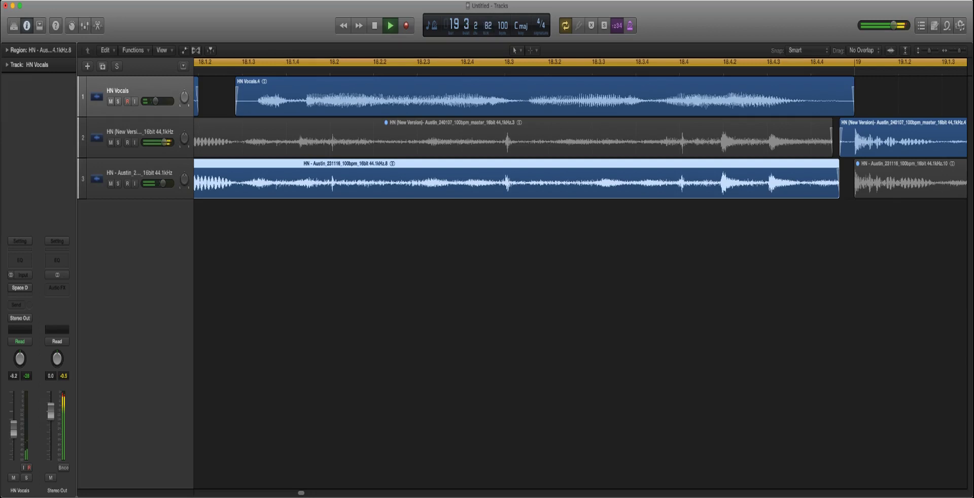
pyautogui.moveTo(853, 111); pyautogui.dragTo(839, 102)
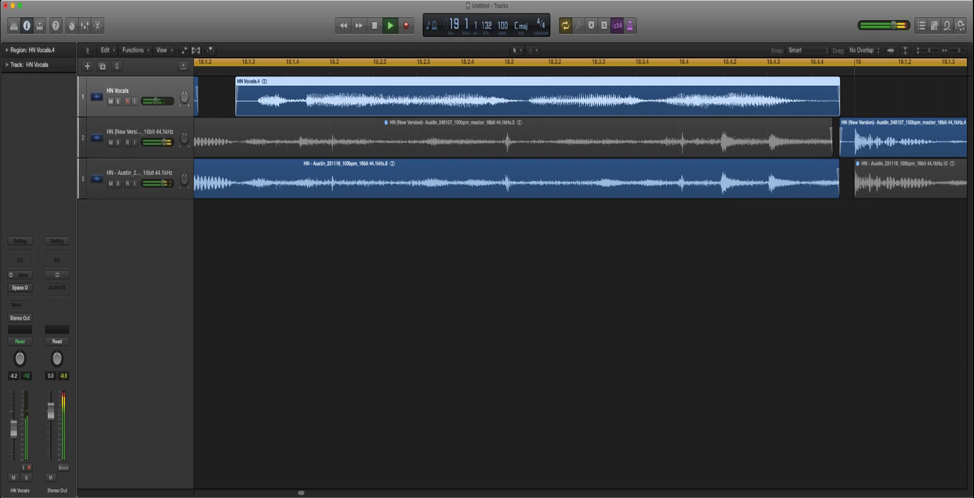
# Step: Zoom out until bars 1–137 are visible across all three tracks
pyautogui.moveTo(959, 50); pyautogui.dragTo(953, 50)
pyautogui.press('super+Left')
pyautogui.press('super+Left')
pyautogui.press('super+Left')
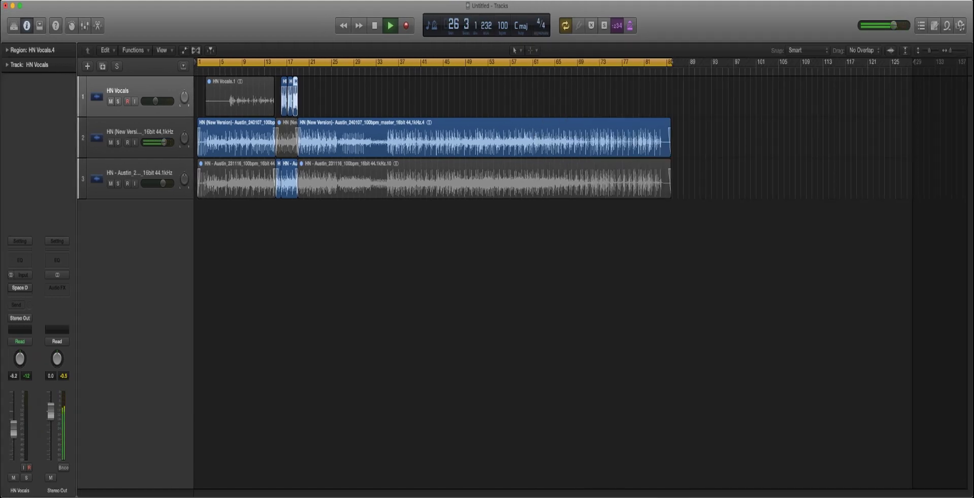
# Step: Play the arrangement from bar 22, then stop and return the playhead to bar 1
pyautogui.click(316, 71)
pyautogui.press('space')
pyautogui.press('space')
pyautogui.press('space')
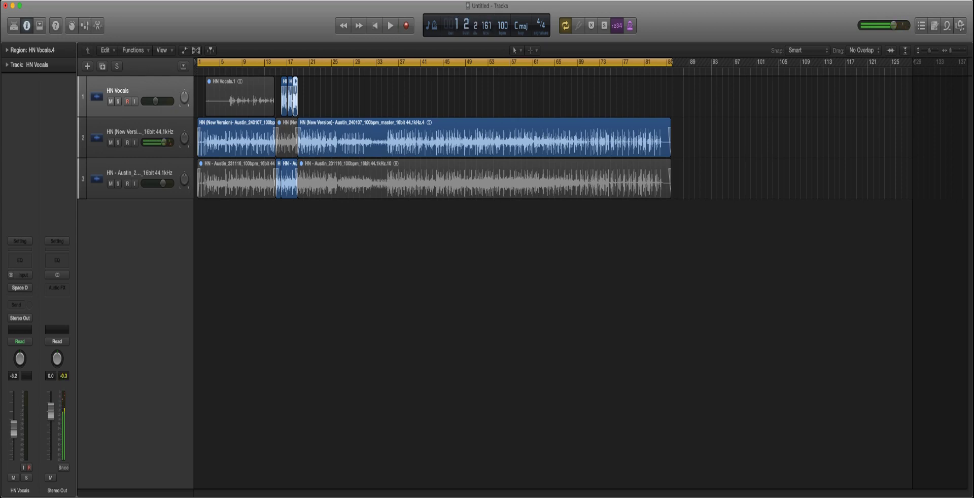
pyautogui.press('Return')
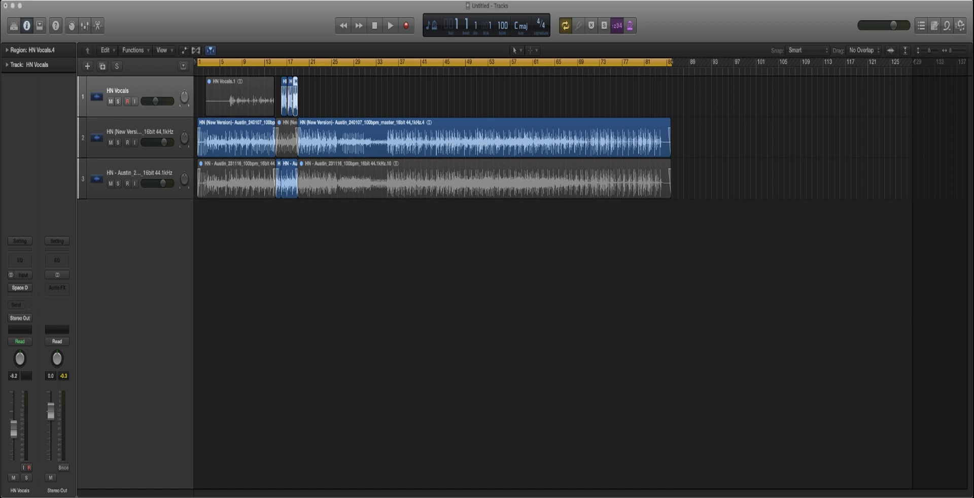
pyautogui.press('c')
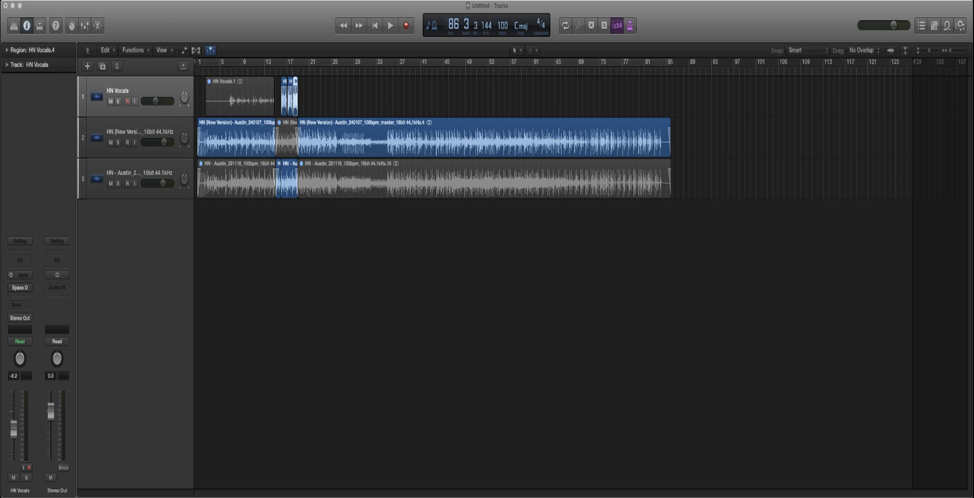
pyautogui.press('c')
pyautogui.press('Return')
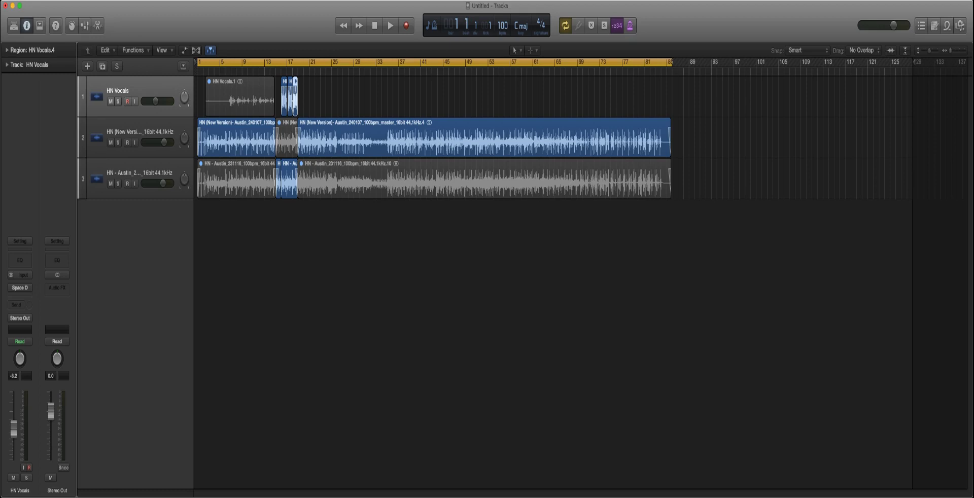
pyautogui.press('super+b')
pyautogui.press('Return')
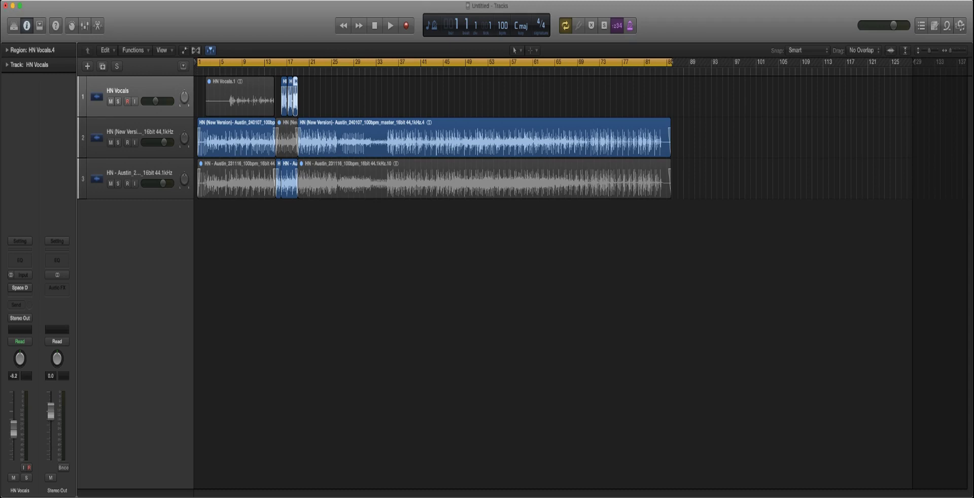